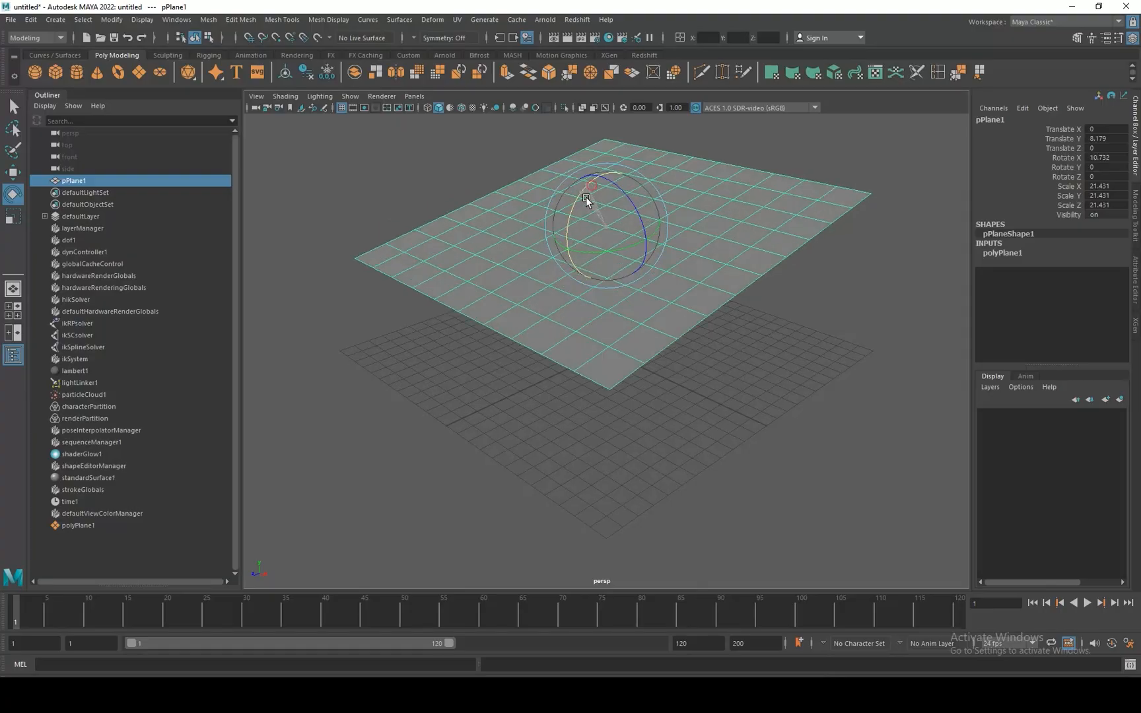
Set the plane's Rotate X to 90 and raise it above the grid to about 12.64 in Y.
double_click(1116, 158)
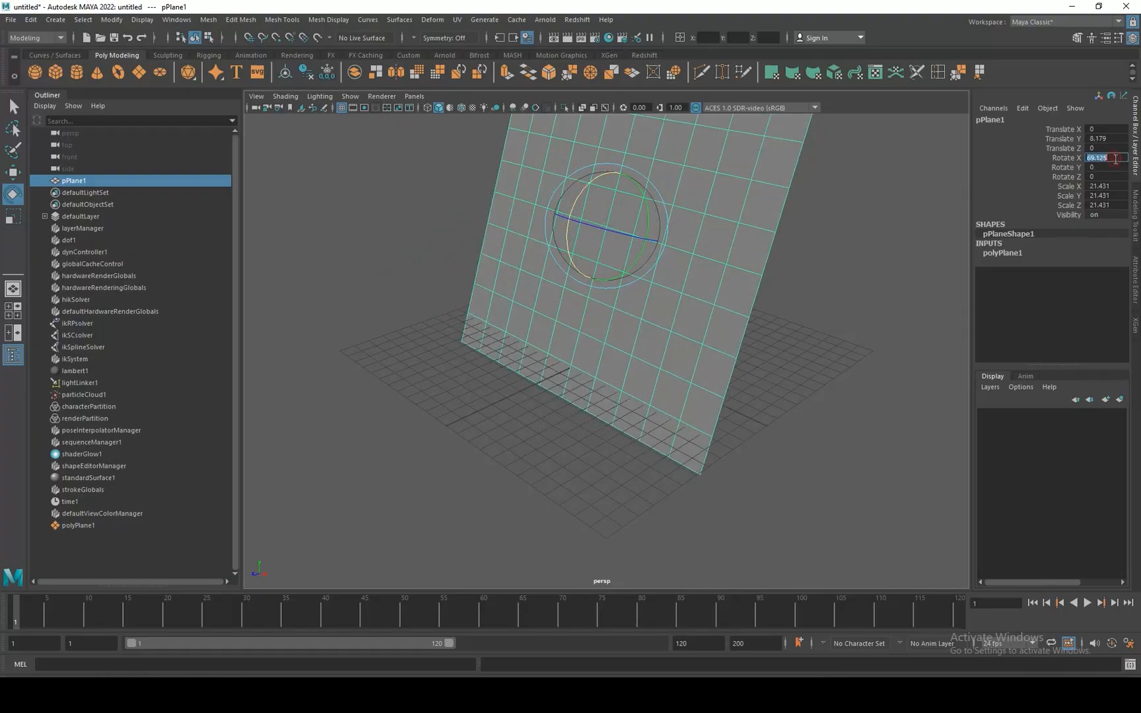
key(Return)
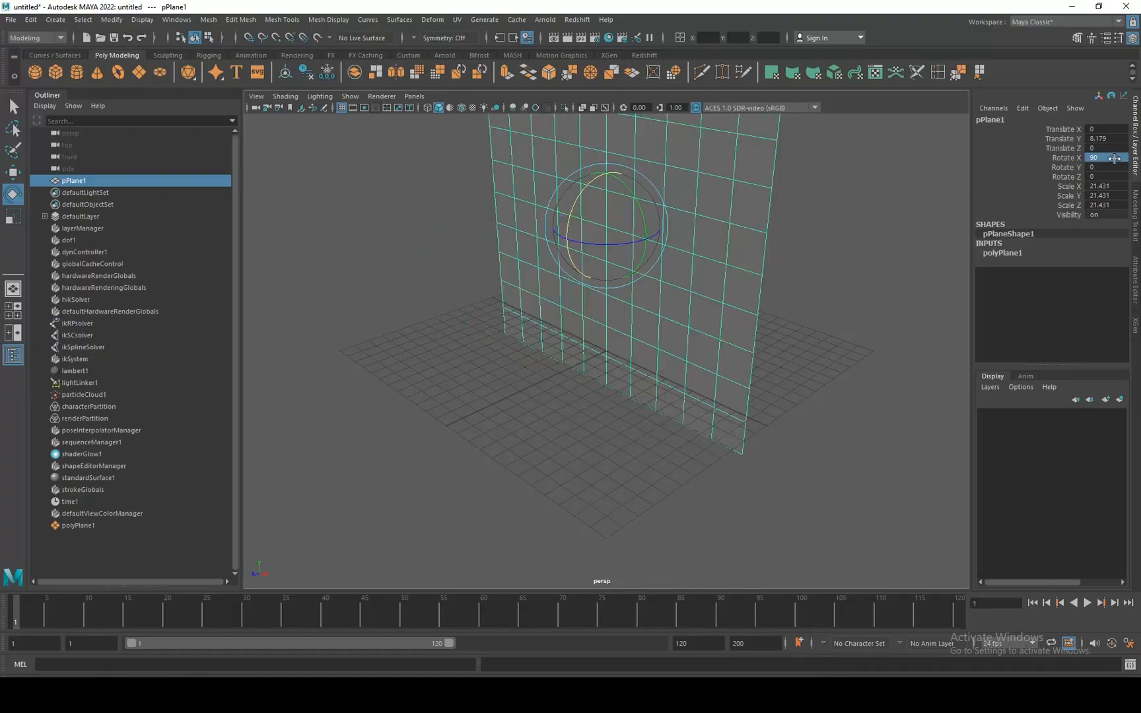
scroll(699, 276, down, 3)
alt+middle_drag(696, 272, 654, 340)
key(w)
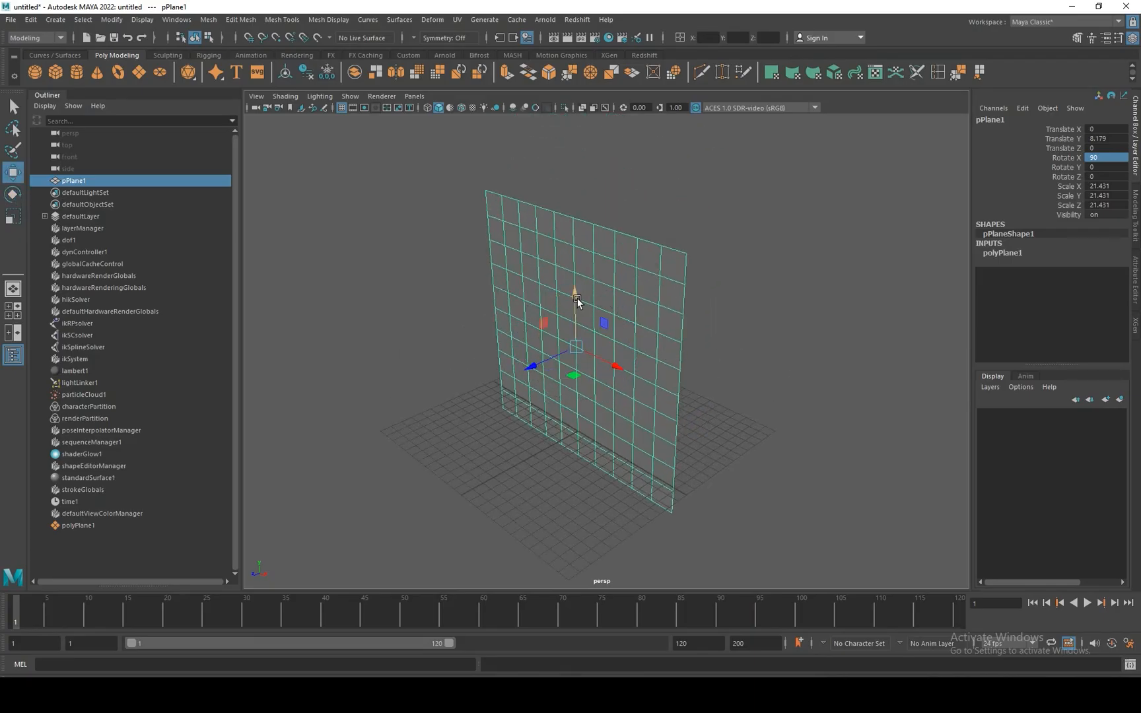
drag(576, 300, 575, 248)
alt+drag(609, 317, 635, 289)
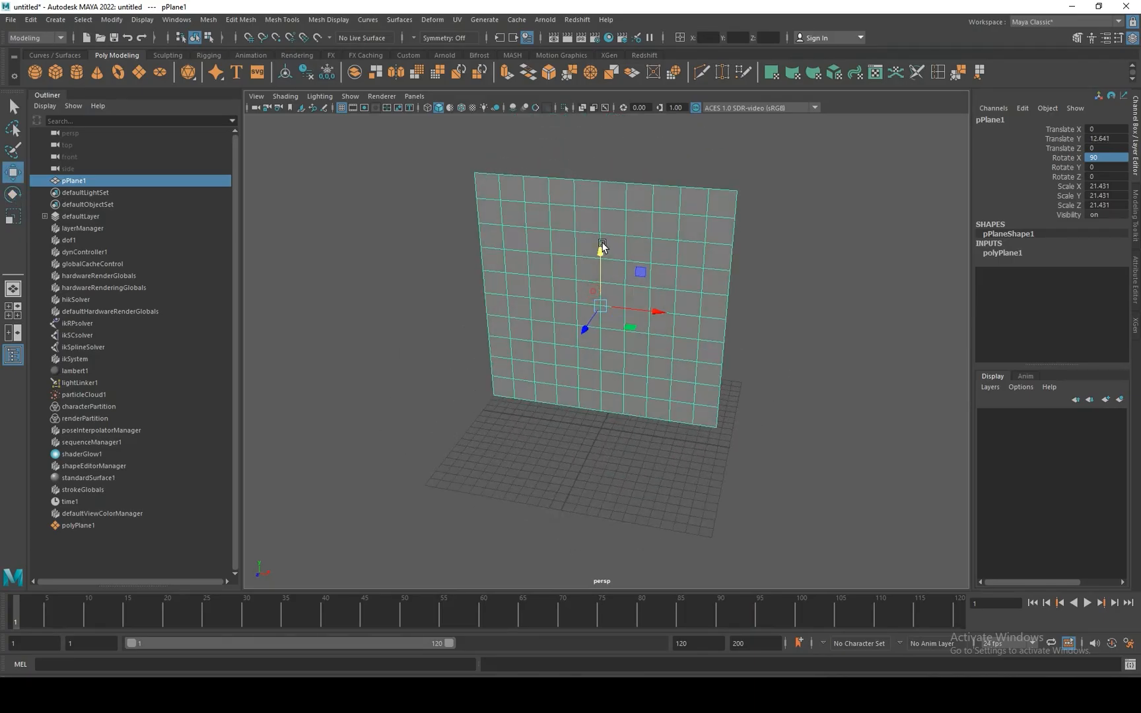
Smooth the upright plane with 1 division and return it to object mode.
click(415, 74)
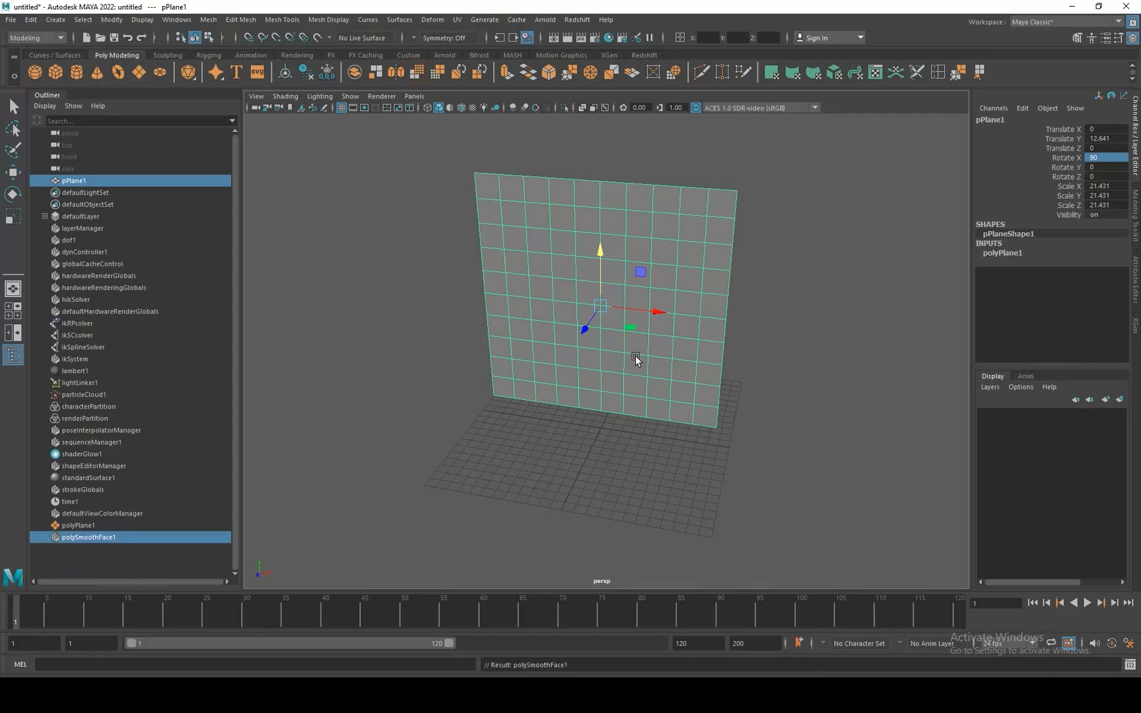
click(647, 217)
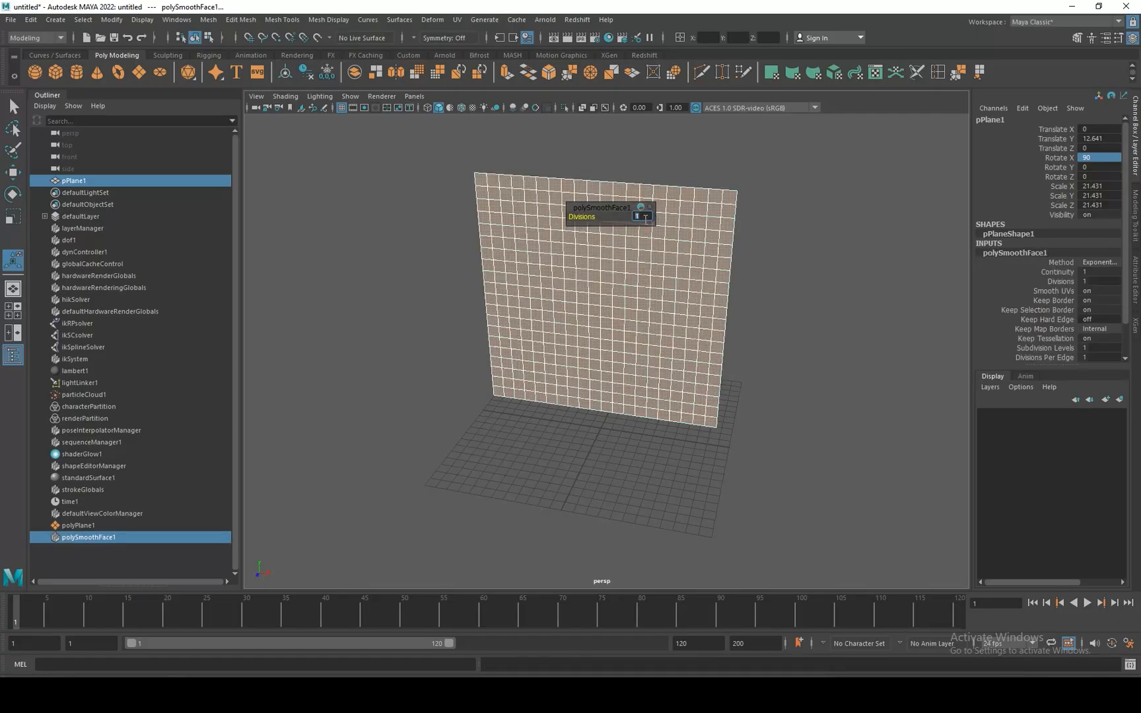
right_click(707, 225)
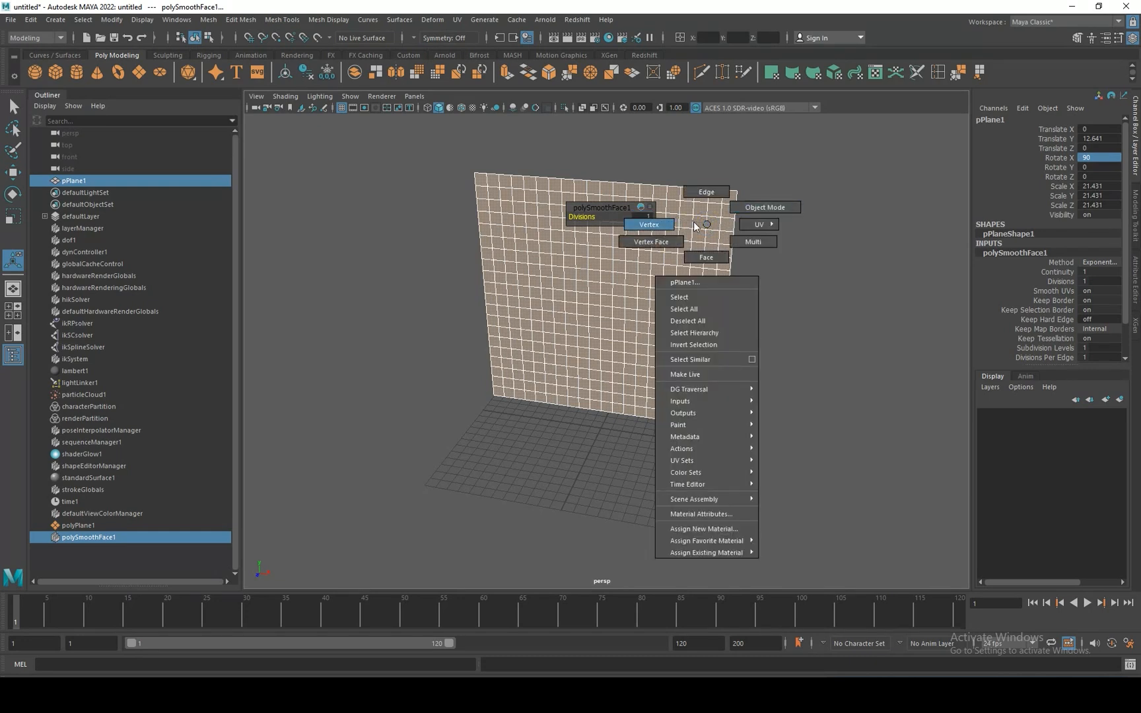
click(705, 224)
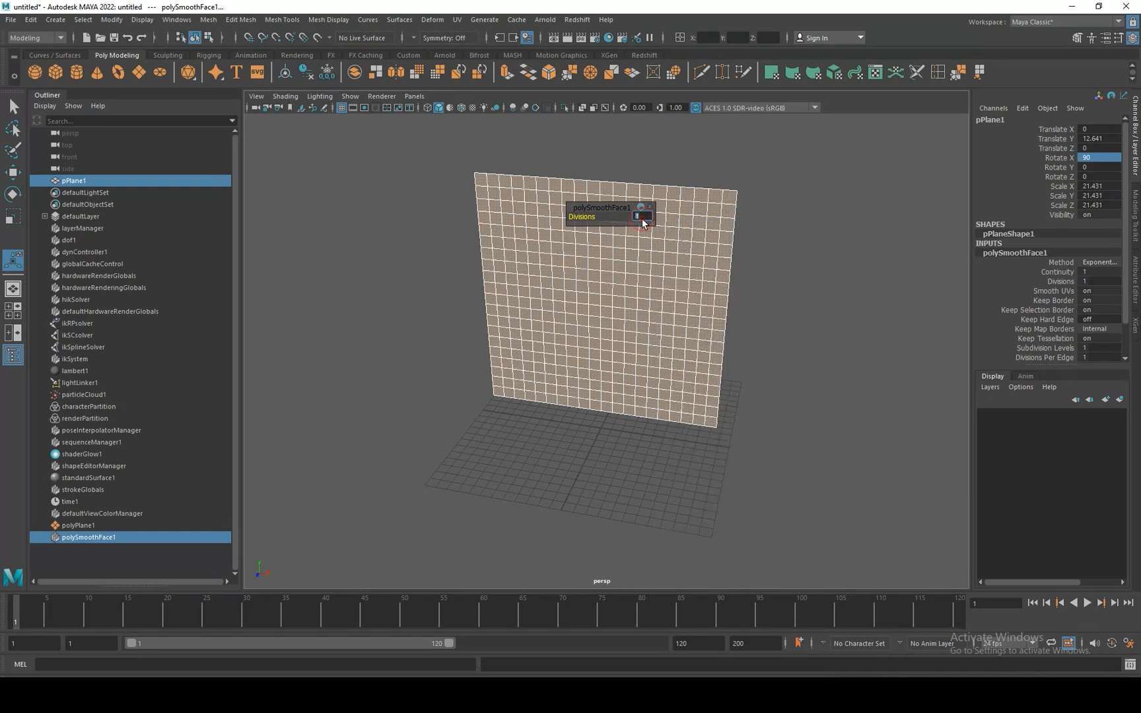
right_click(695, 218)
click(752, 202)
click(714, 231)
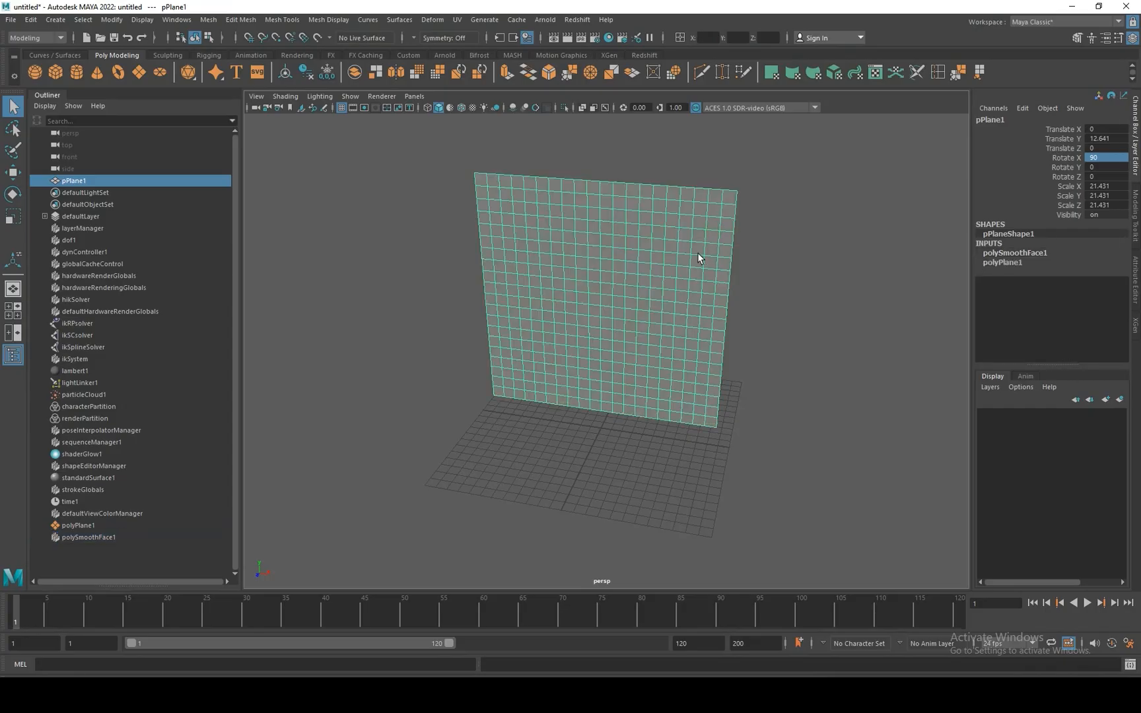
Freeze the plane's transformations and delete its construction history.
click(329, 74)
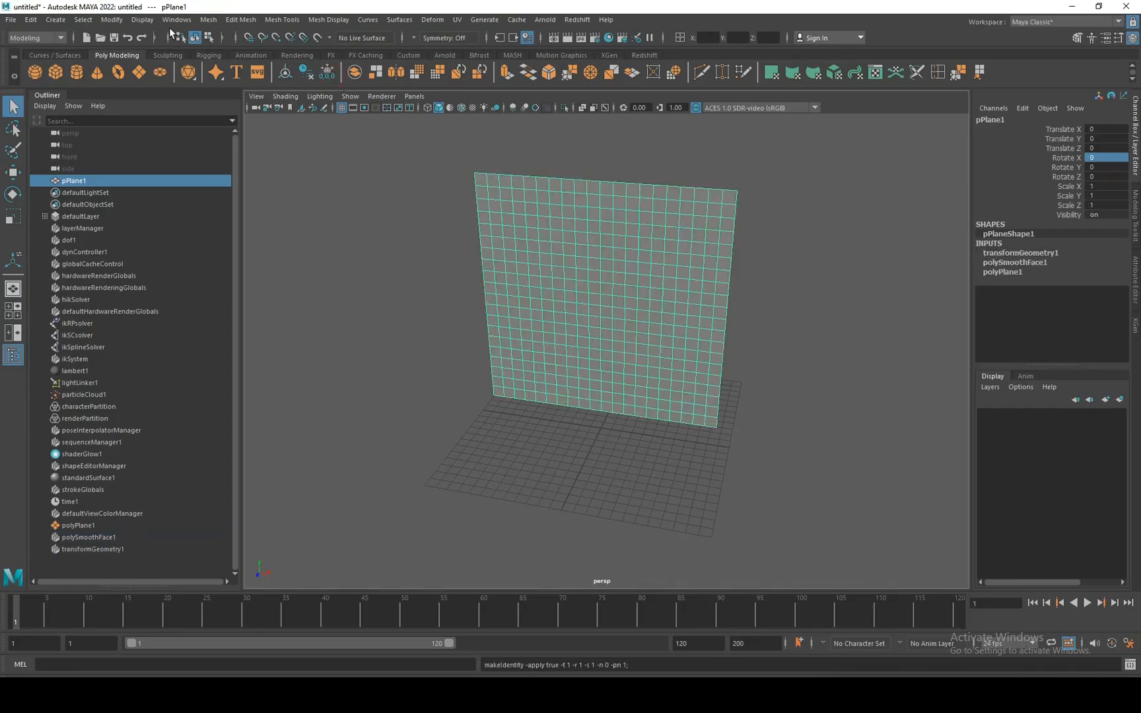
click(111, 20)
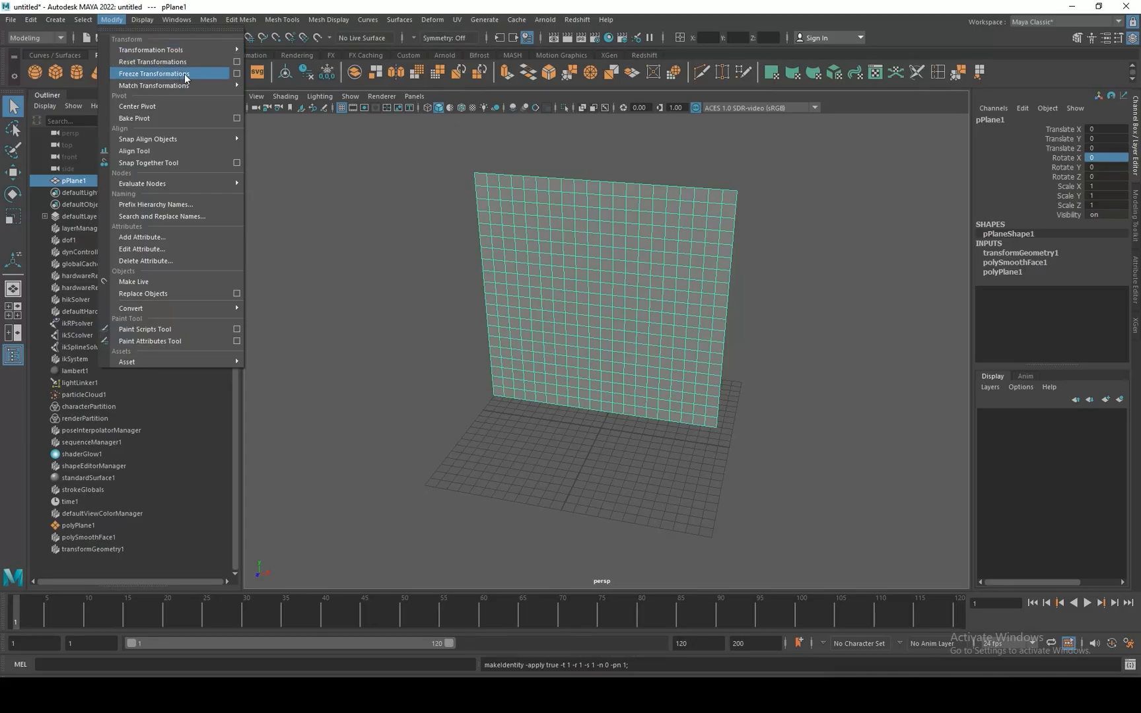
click(311, 73)
click(307, 73)
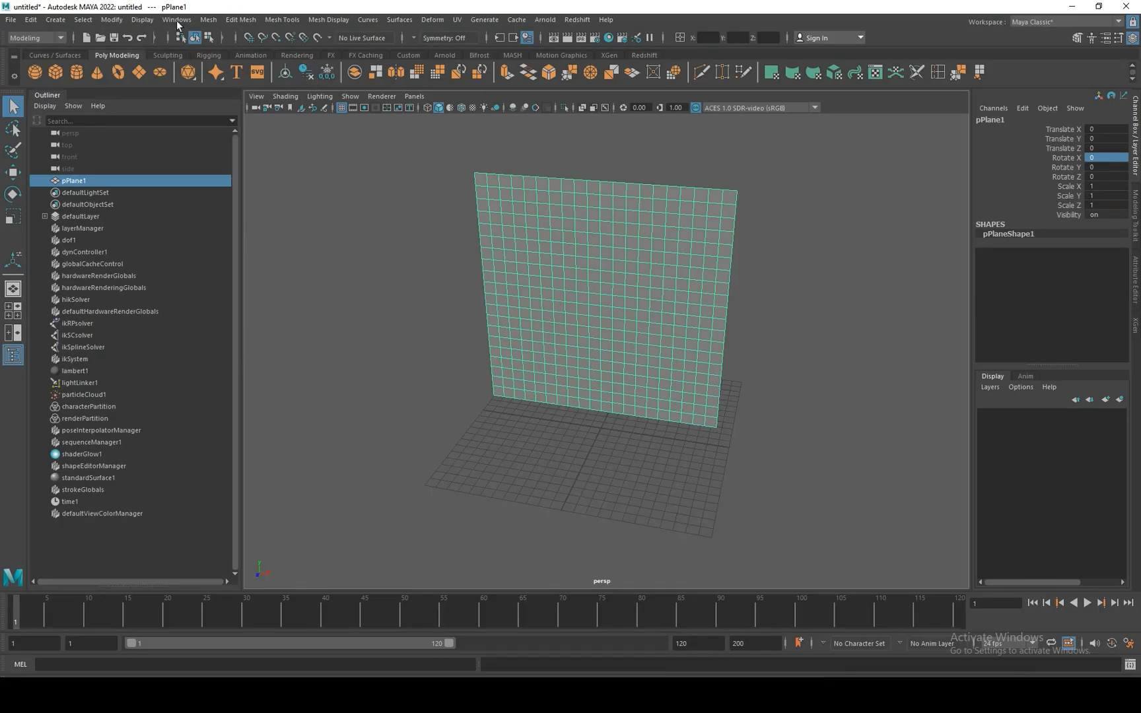
click(31, 19)
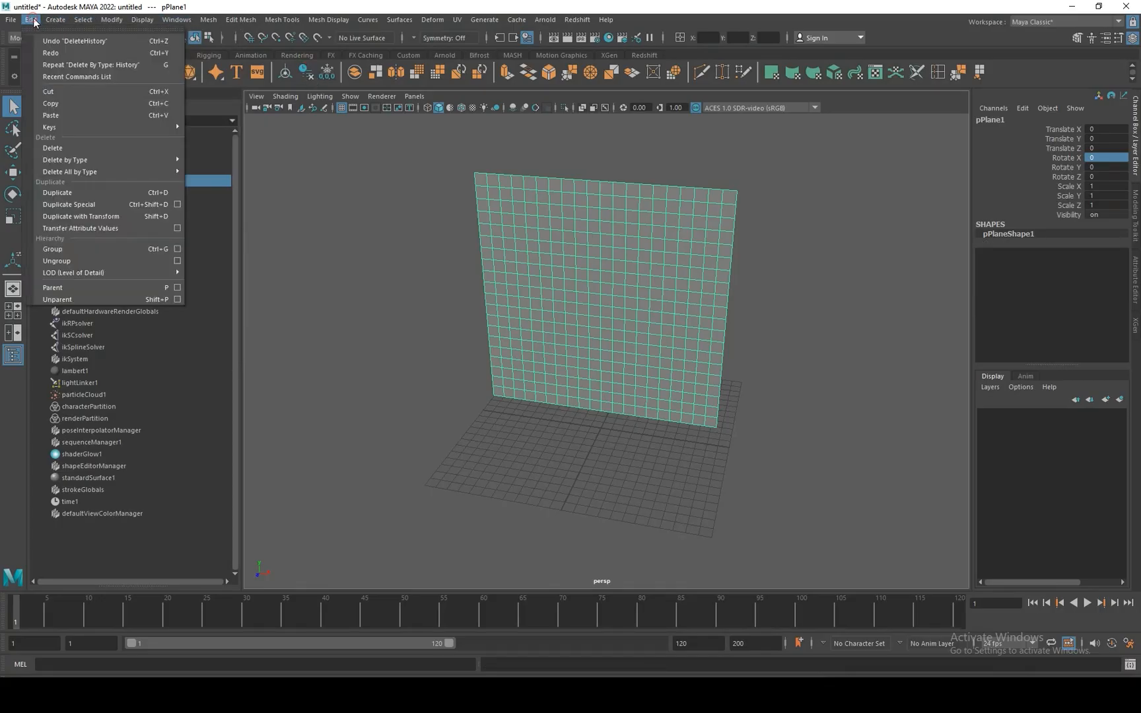
mouse_move(62, 161)
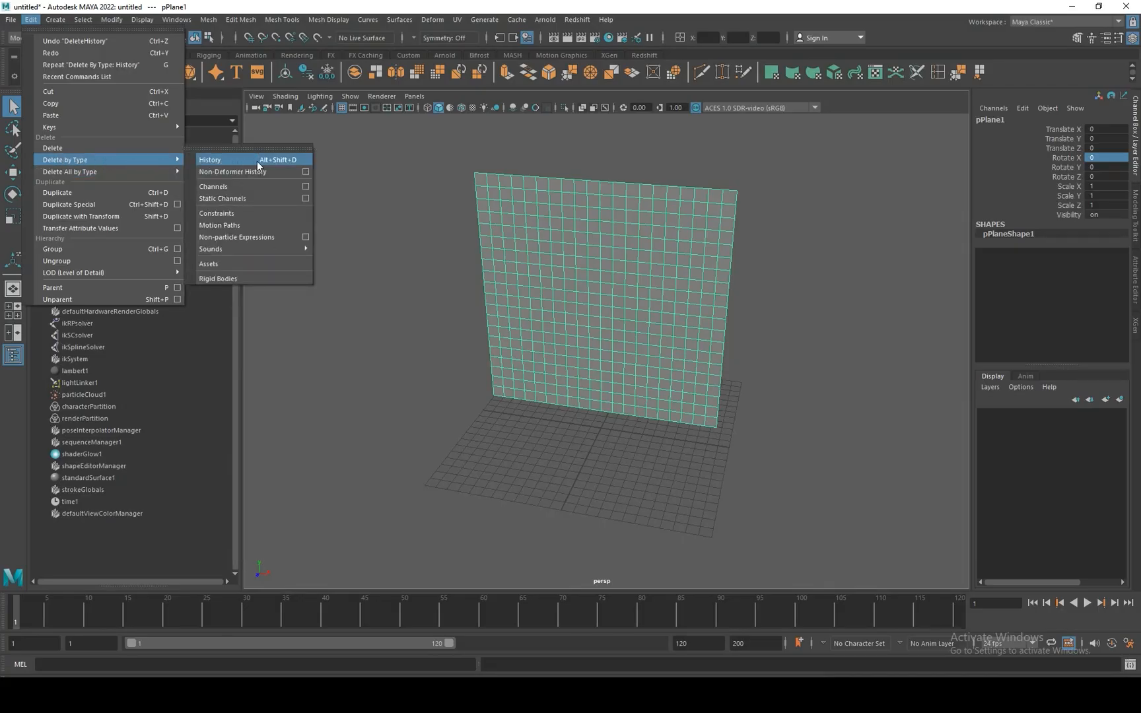
click(661, 343)
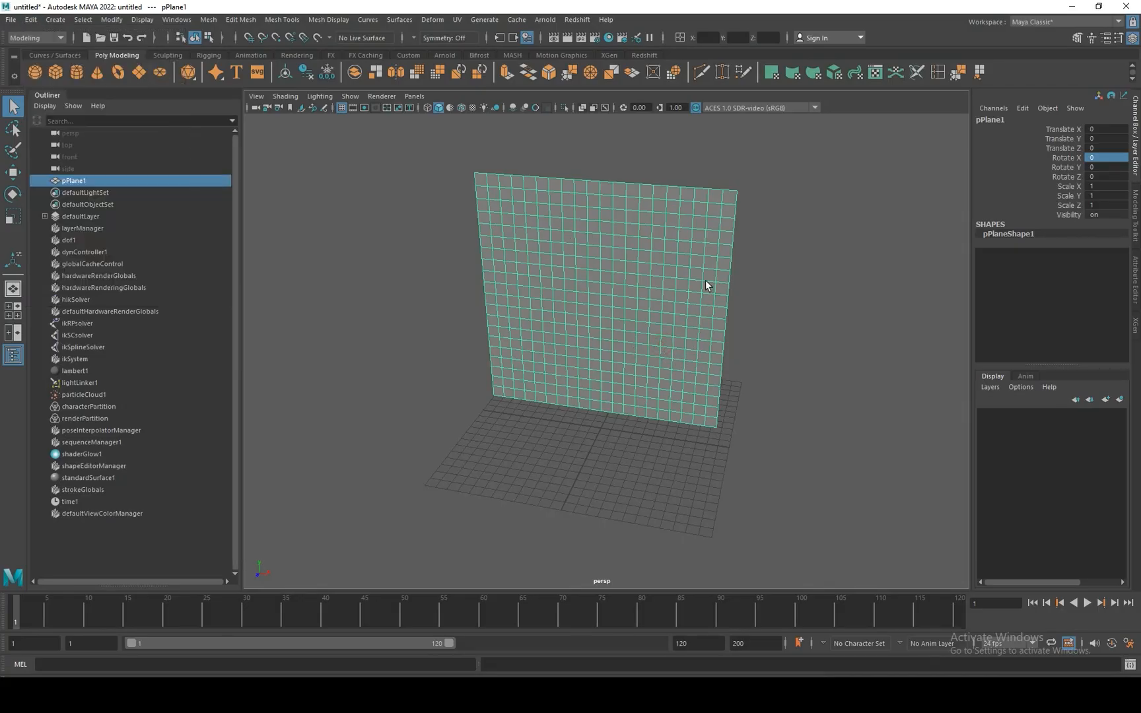
Create a polygon cube and scale it into a long thin rod along X, wider than the plane.
alt+middle_drag(706, 280, 697, 357)
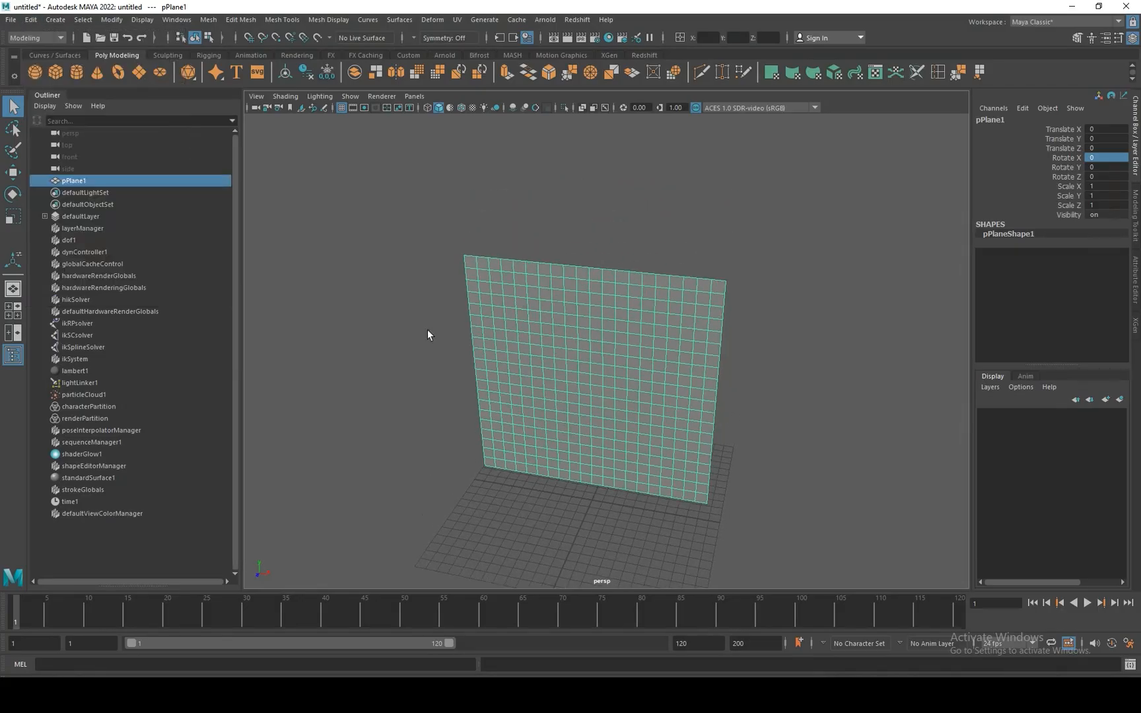
click(56, 72)
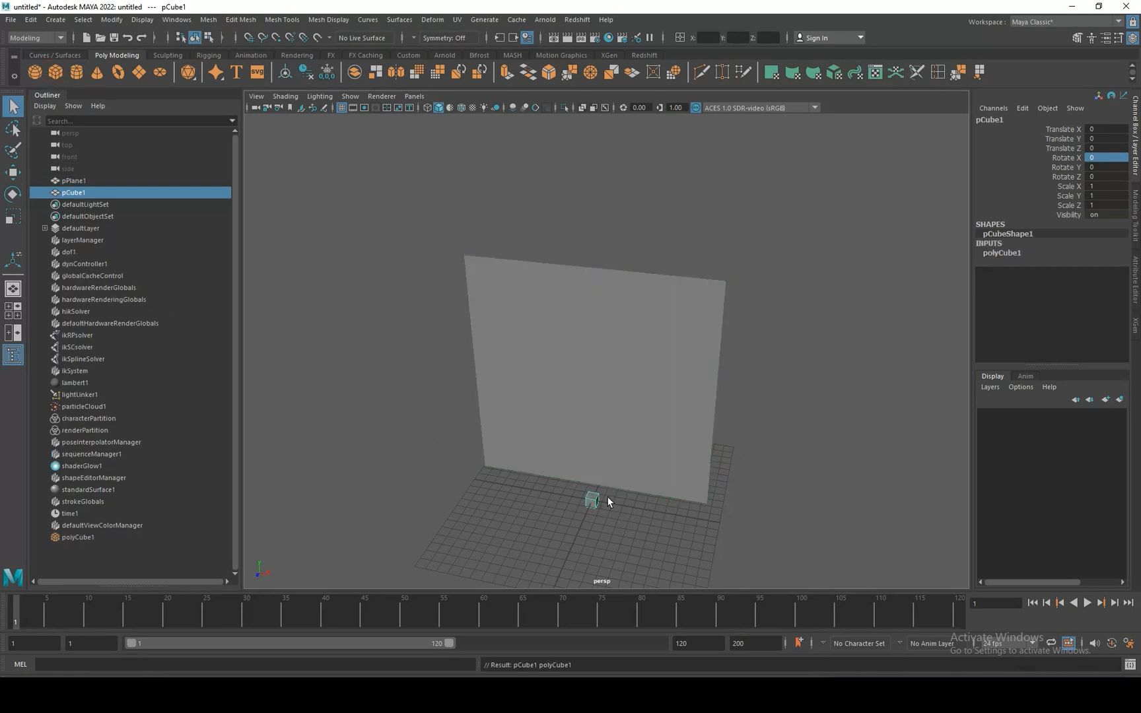
alt+middle_drag(609, 502, 603, 433)
alt+right_drag(569, 358, 690, 522)
alt+middle_drag(690, 523, 664, 327)
key(r)
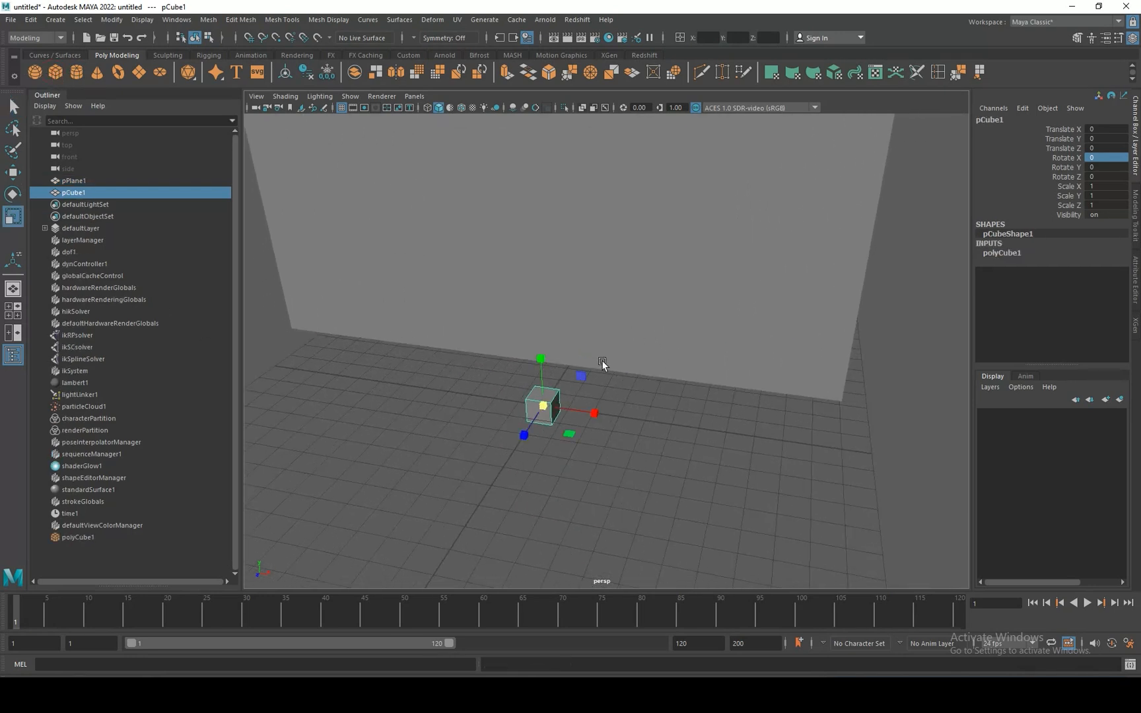
drag(594, 413, 958, 456)
drag(594, 413, 509, 369)
Raise the rod to the plane's upper edge, at about 23.2 in Y, so it extends beyond both sides.
key(w)
alt+right_drag(534, 356, 612, 256)
alt+middle_drag(612, 256, 611, 345)
drag(585, 396, 606, 209)
alt+right_drag(611, 222, 793, 444)
alt+drag(645, 237, 724, 229)
alt+middle_drag(724, 229, 721, 439)
mouse_move(581, 269)
mouse_down()
mouse_move(577, 258)
mouse_move(576, 277)
mouse_up()
Freeze the rod's transformations and delete its construction history.
alt+right_drag(711, 465, 659, 441)
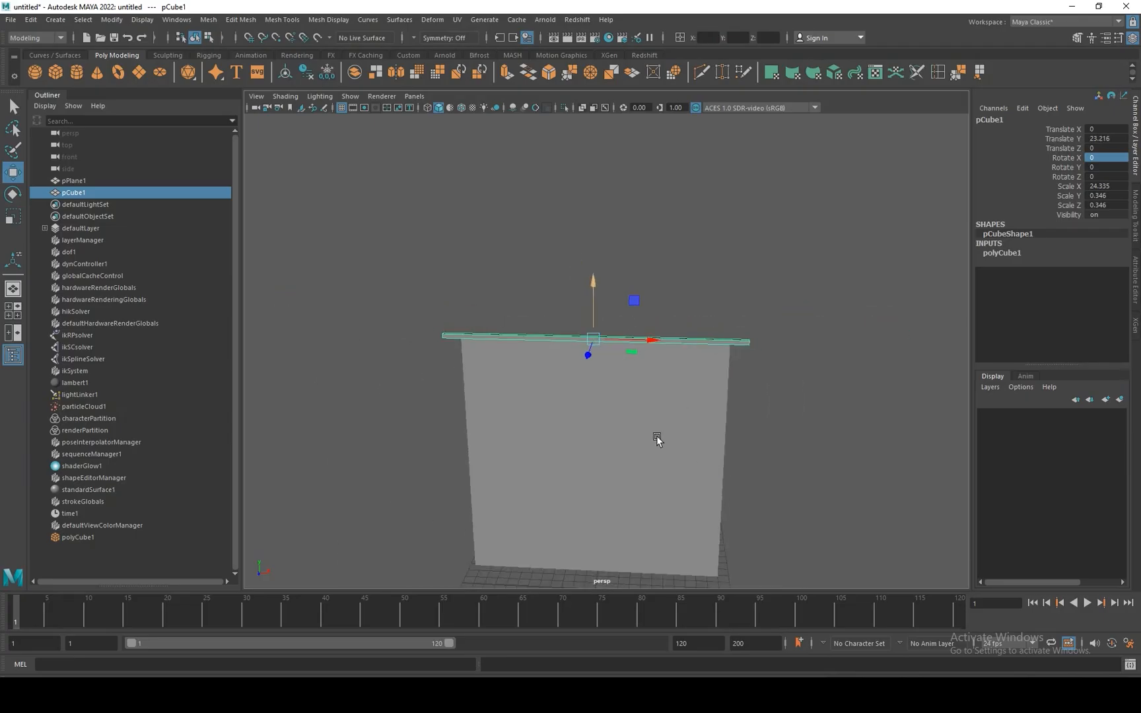
alt+middle_drag(657, 439, 644, 319)
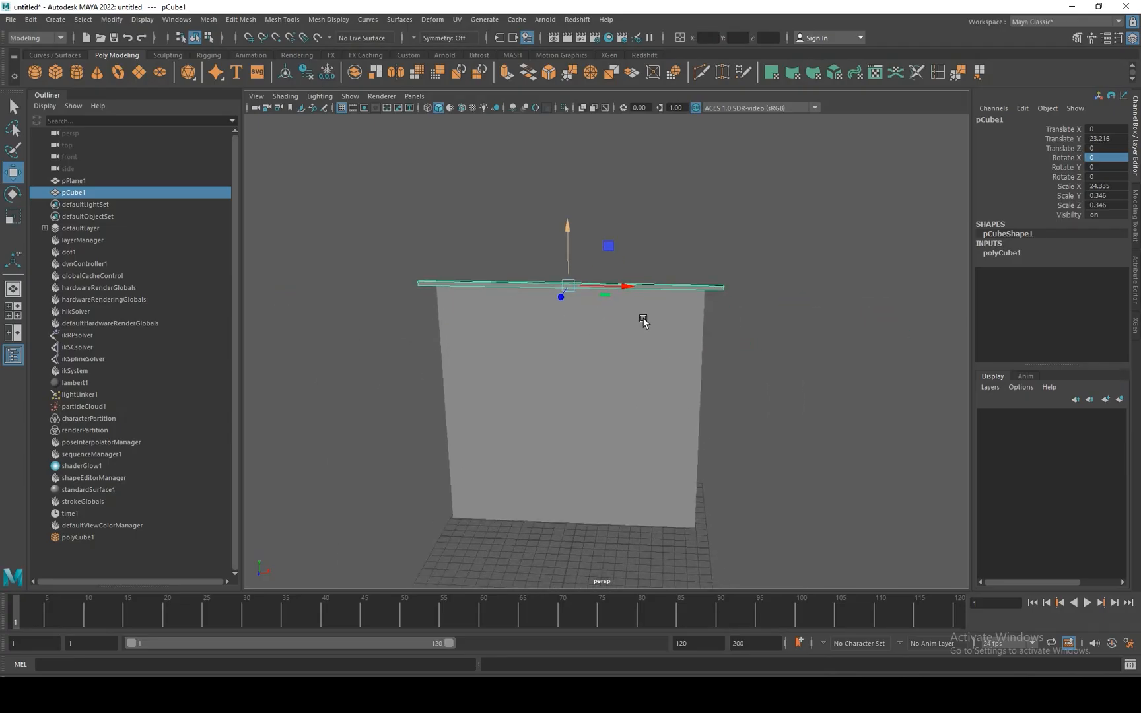
click(328, 72)
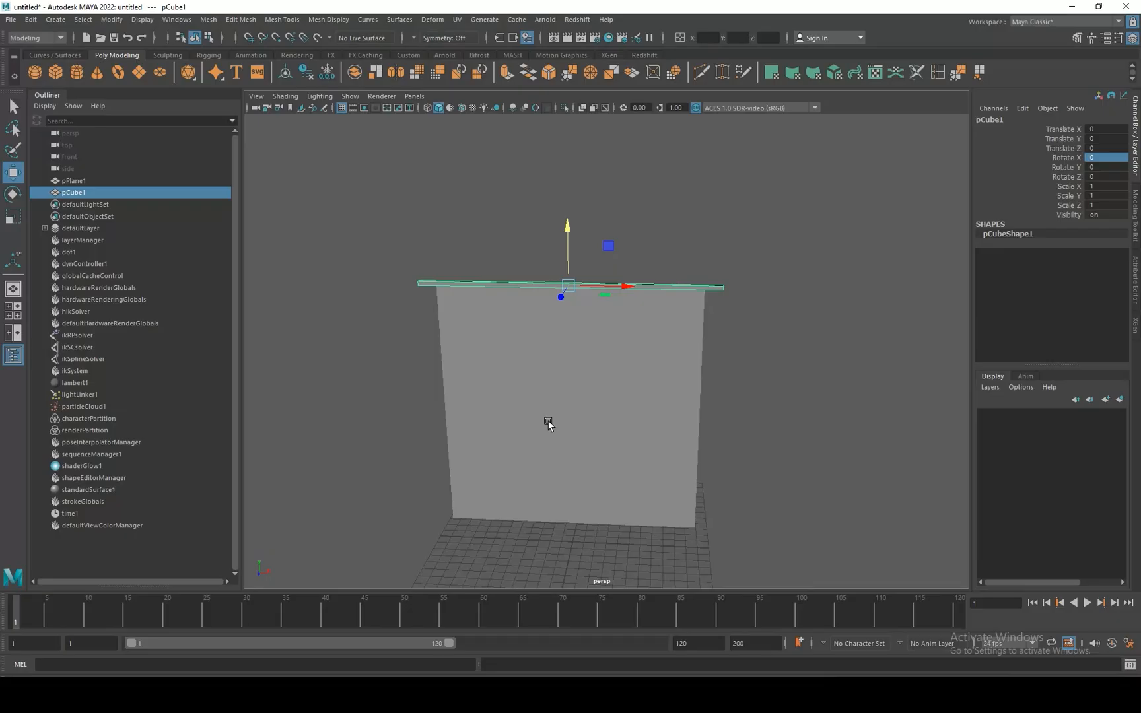
Switch to the FX menu set and convert the plane into an nCloth object.
click(551, 476)
click(60, 38)
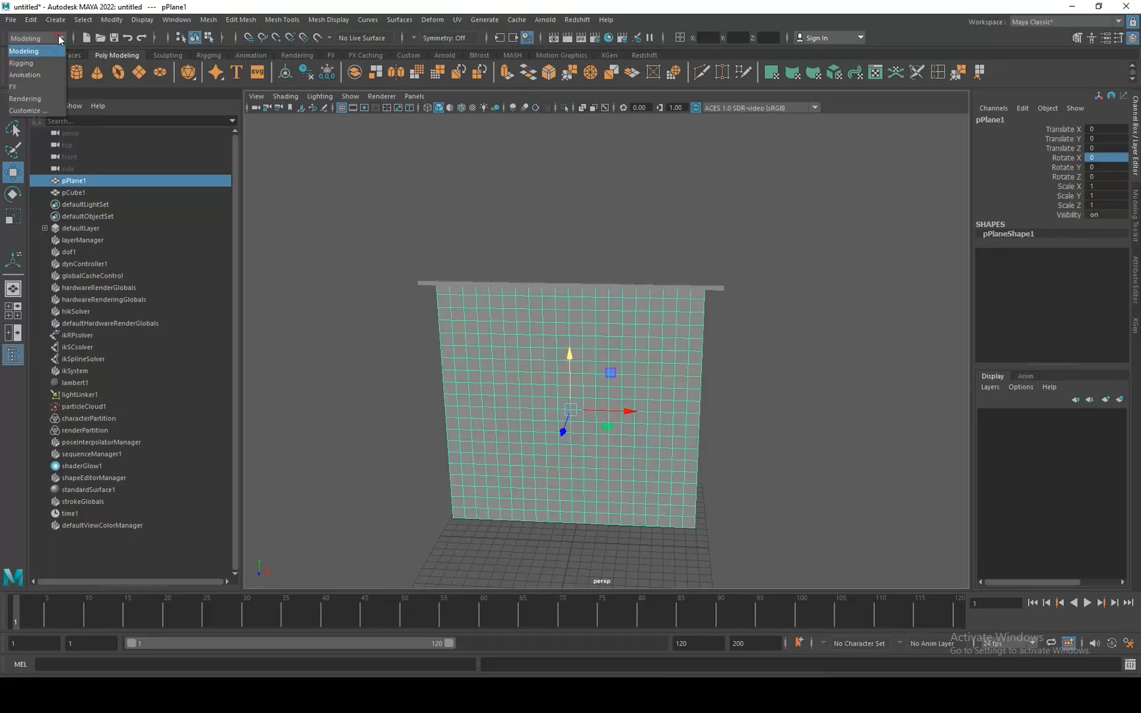
click(35, 87)
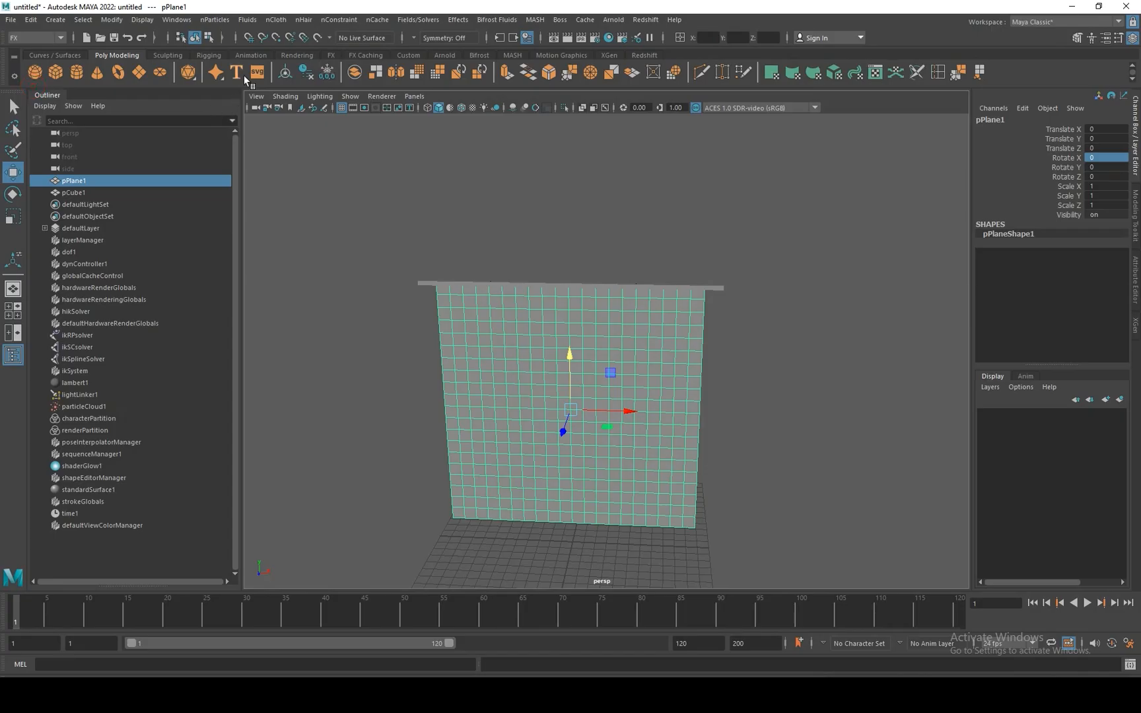
click(276, 22)
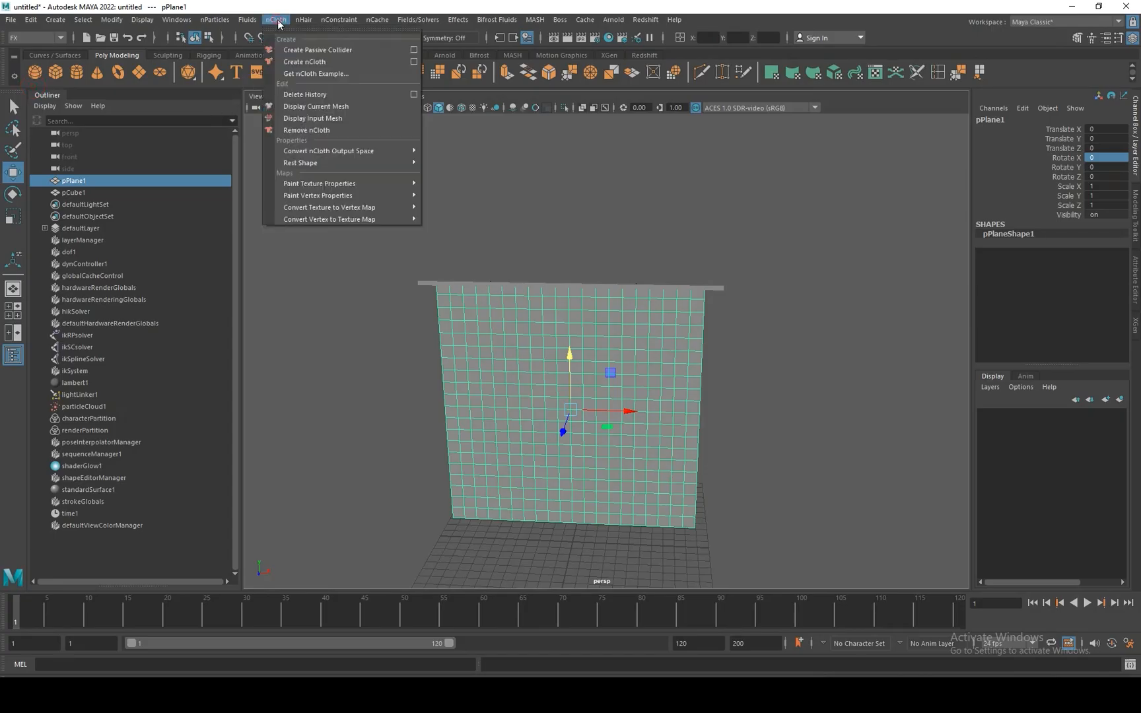
click(300, 62)
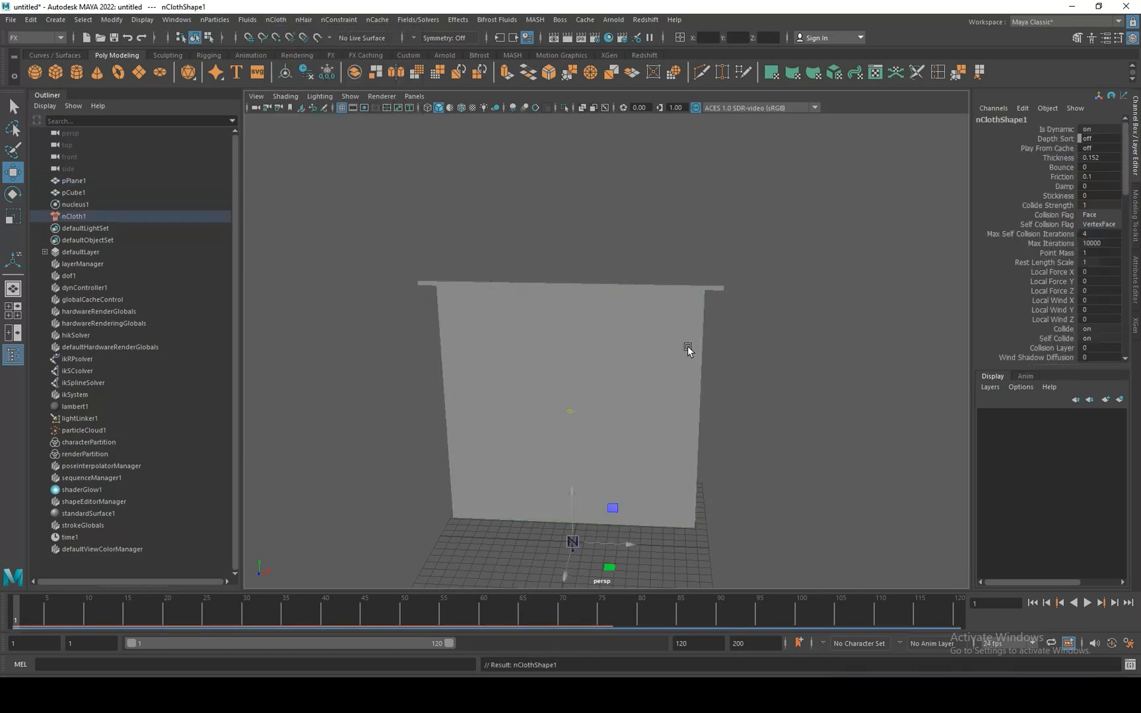
Keyframe all of the rod's transform channels at frame 1 and play the simulation forward to frame 55.
click(710, 288)
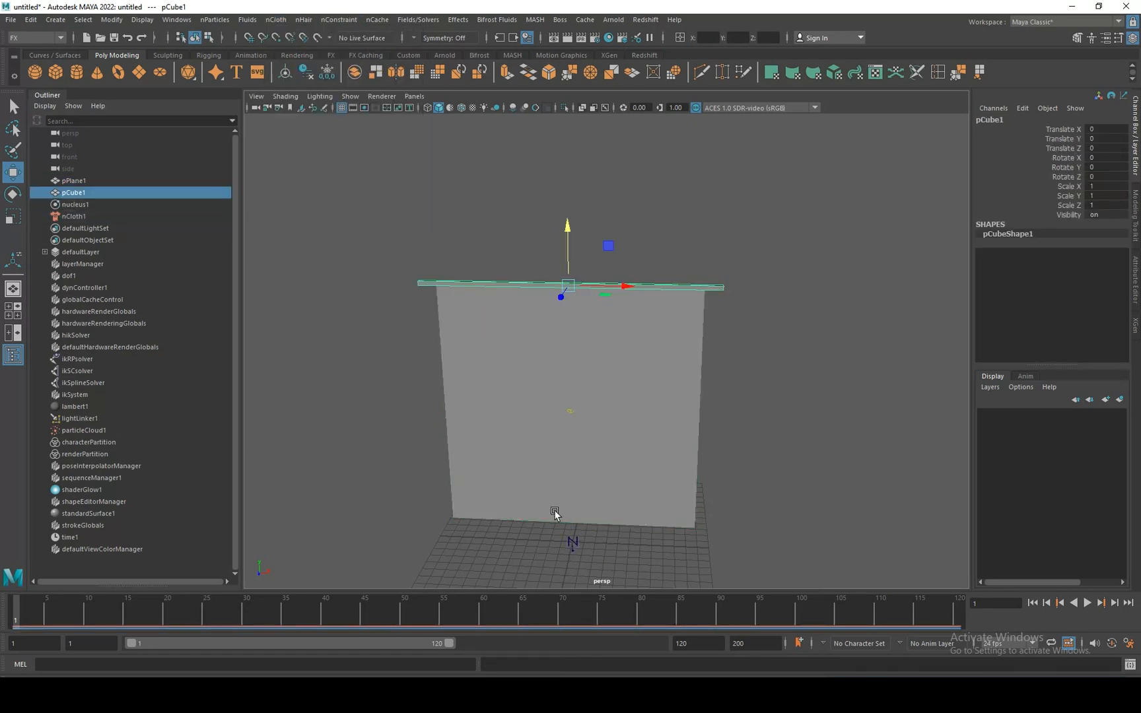
key(s)
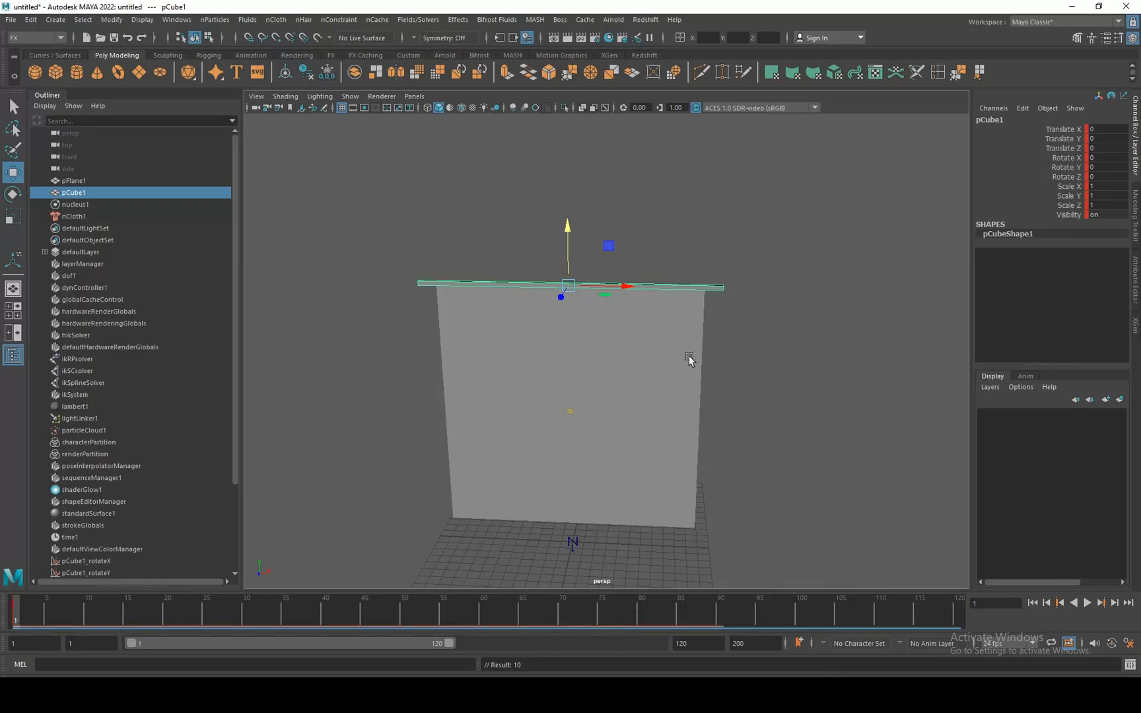
key(alt+v)
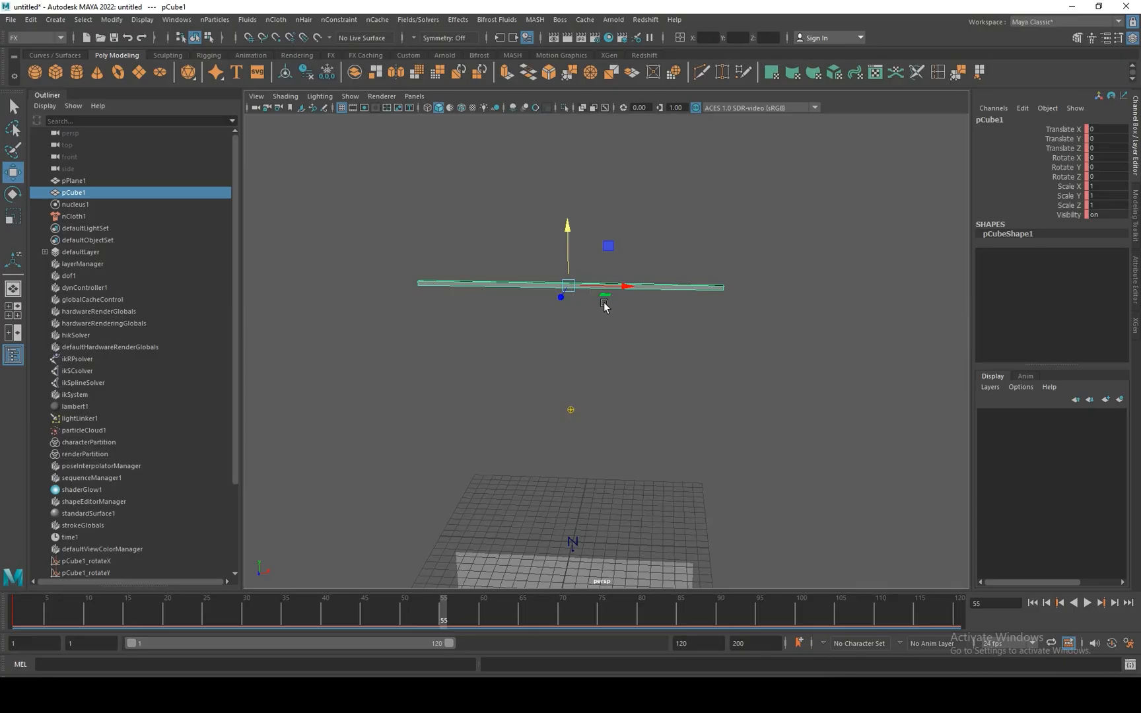
Keyframe the rod at frame 55, shrunk toward its +X end to about 0.43 in Scale X, and return to frame 1.
key(d)
drag(606, 286, 734, 297)
key(r)
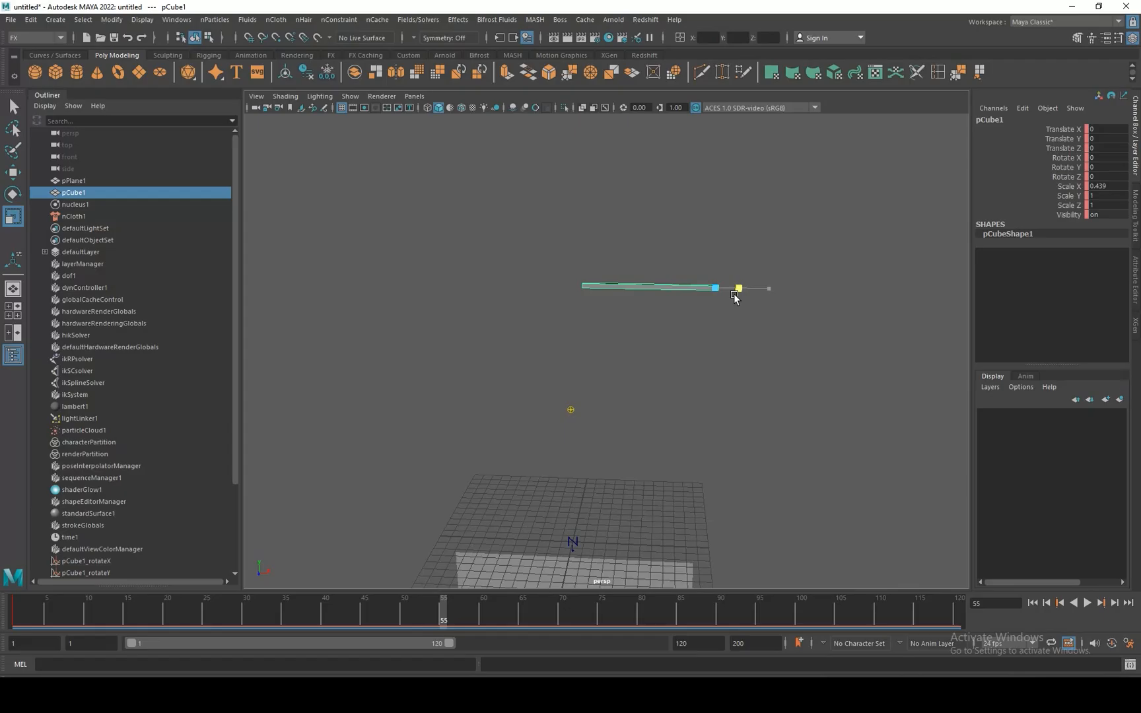
drag(736, 297, 733, 297)
key(s)
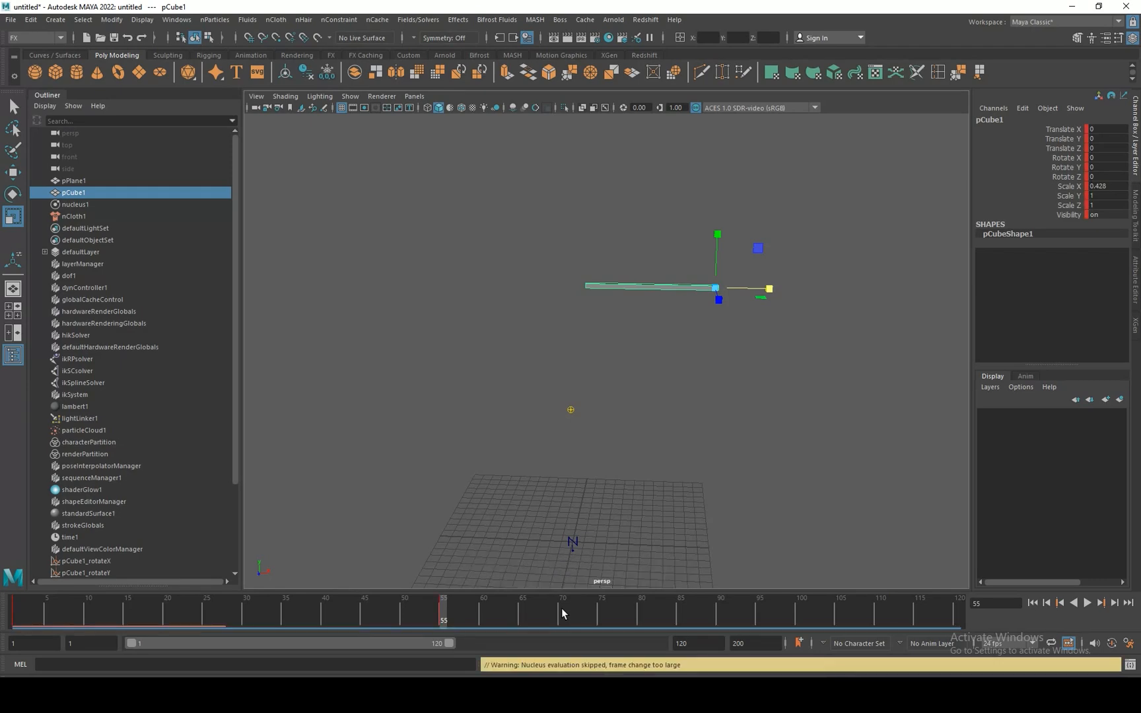
drag(443, 619, 15, 618)
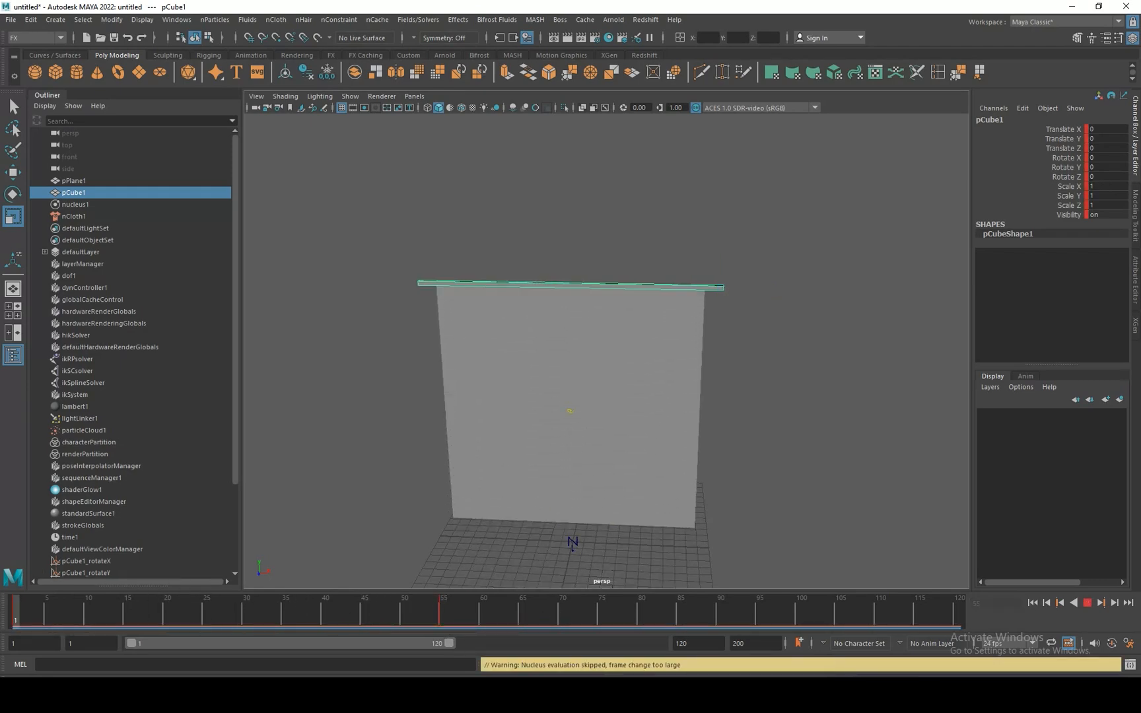
Constrain the plane's top row of vertices to the rod with a Point to Surface nConstraint.
click(619, 334)
scroll(578, 283, up, 5)
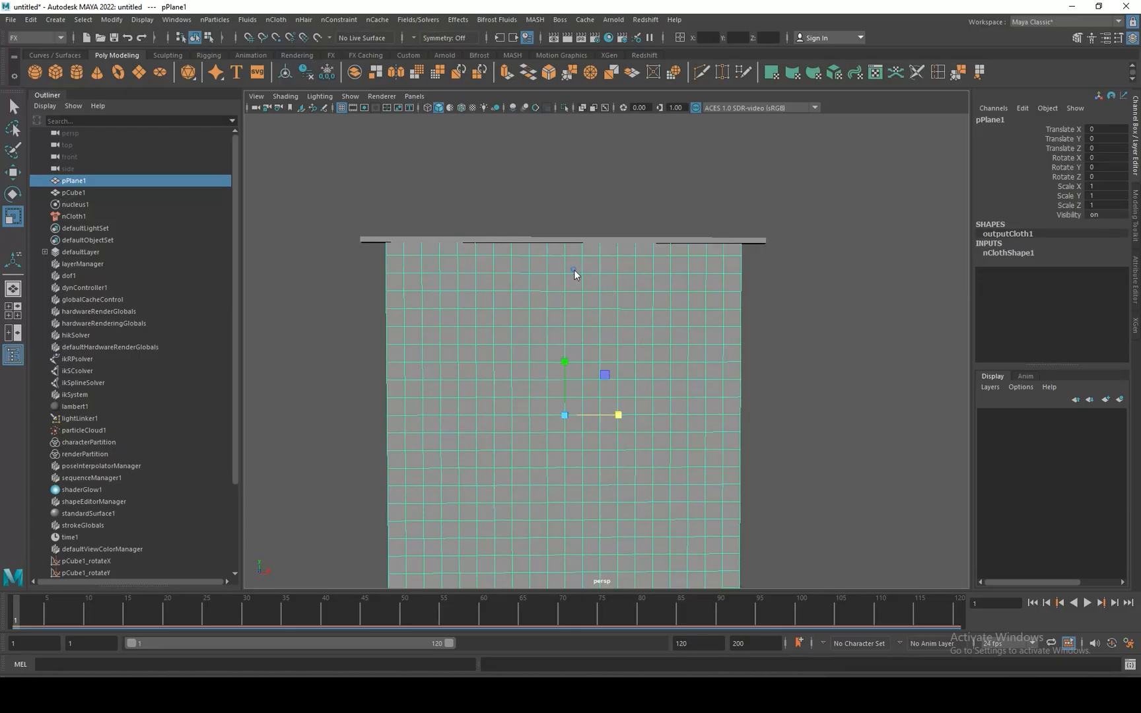
right_drag(575, 274, 512, 267)
drag(830, 180, 326, 246)
shift+drag(782, 206, 748, 349)
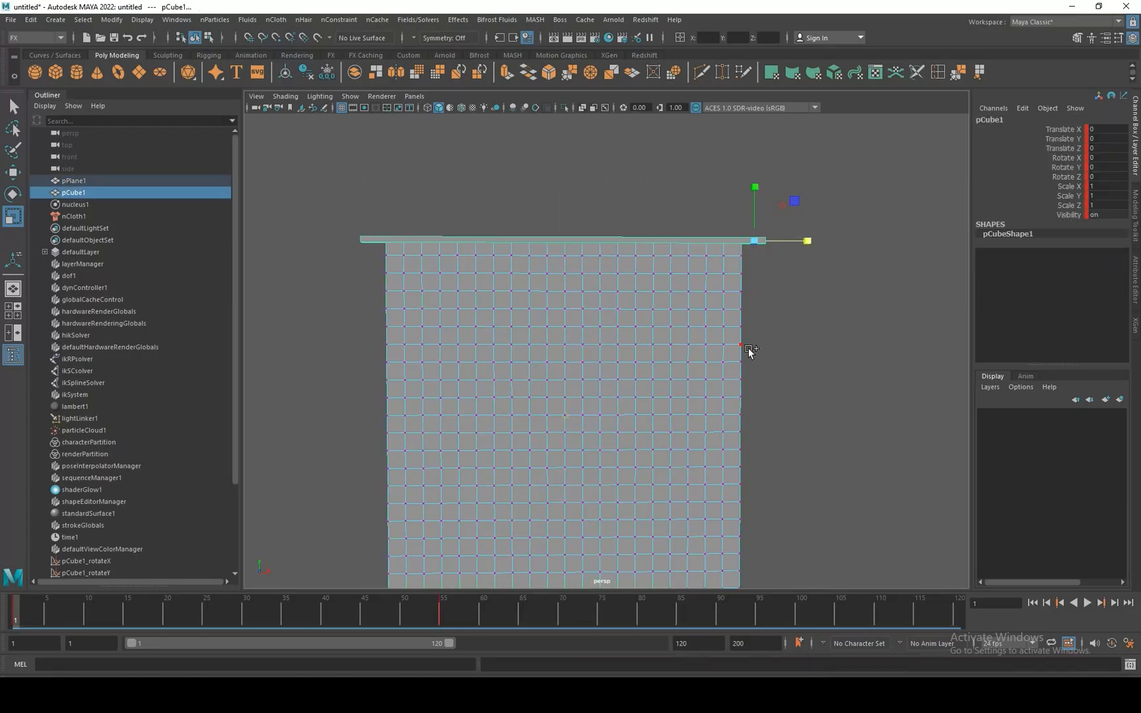
click(340, 20)
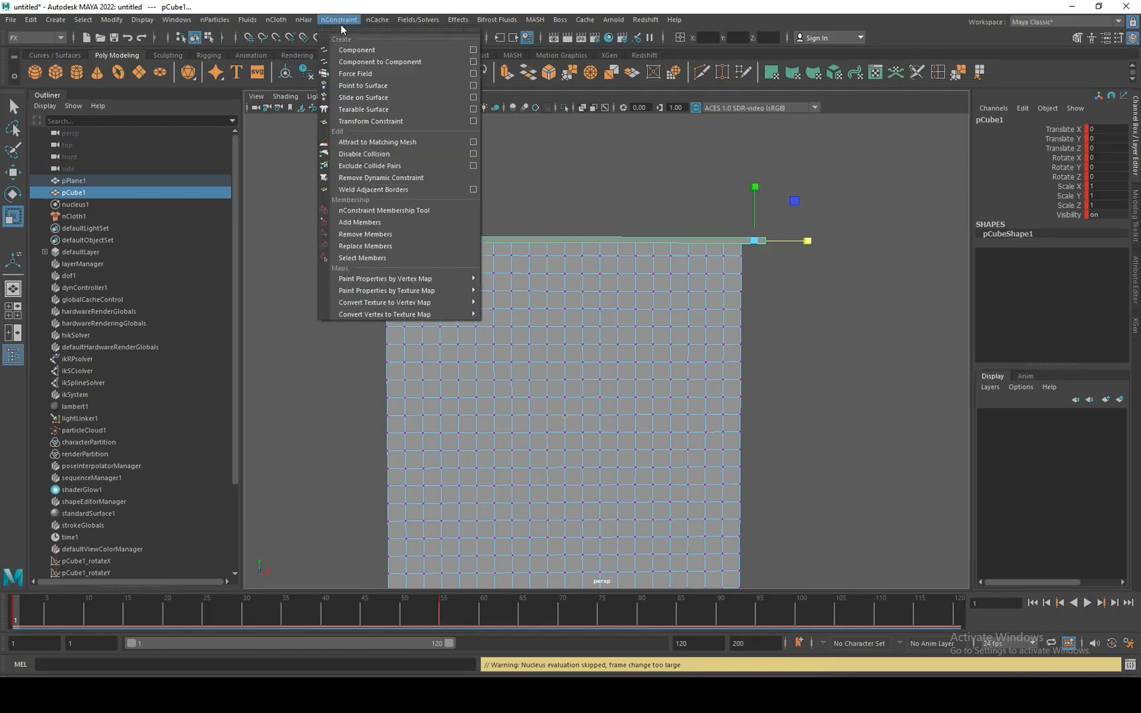
click(483, 51)
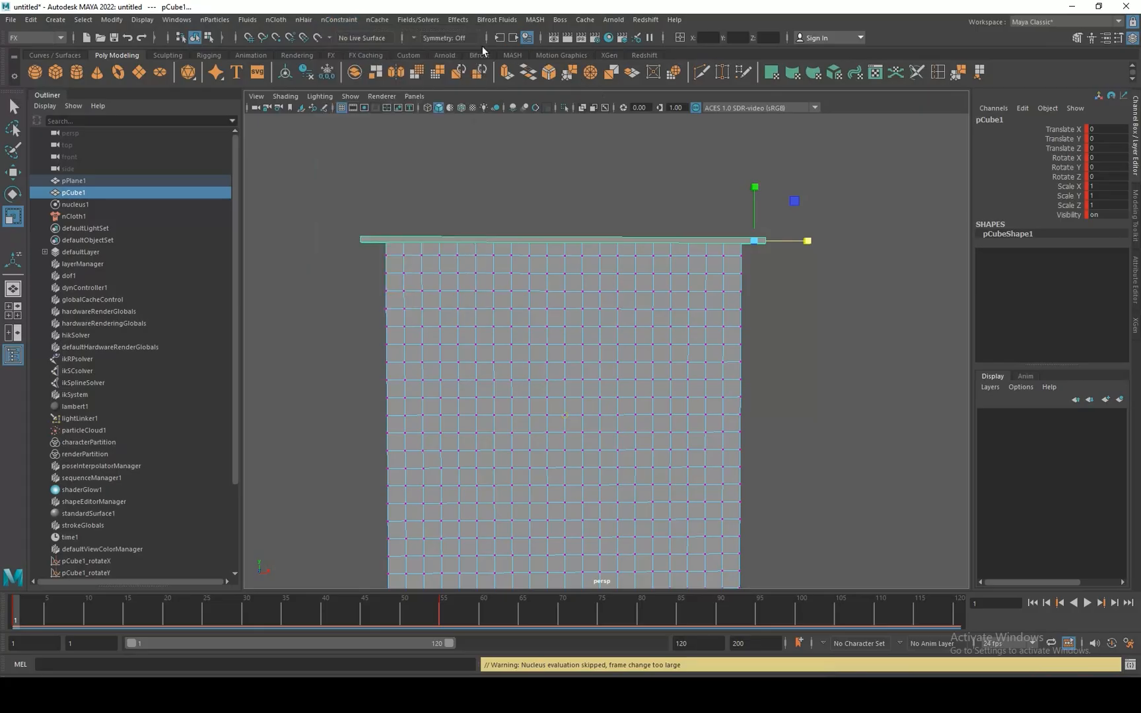
click(339, 20)
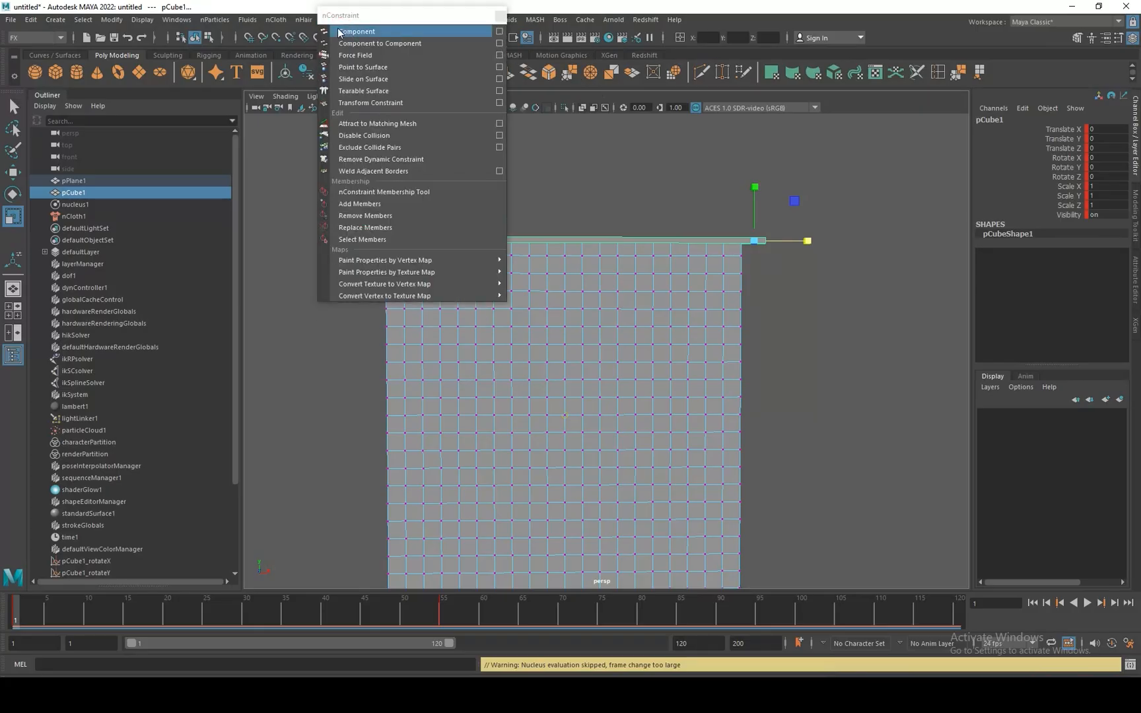
click(343, 28)
drag(410, 29, 926, 272)
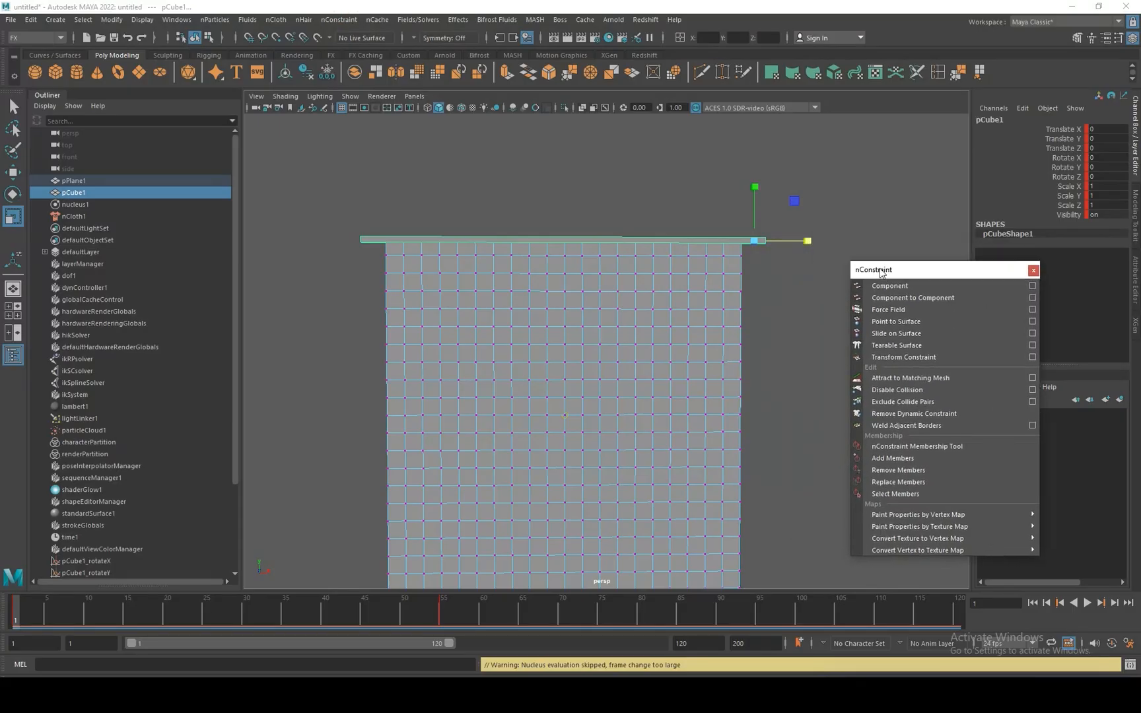
click(895, 323)
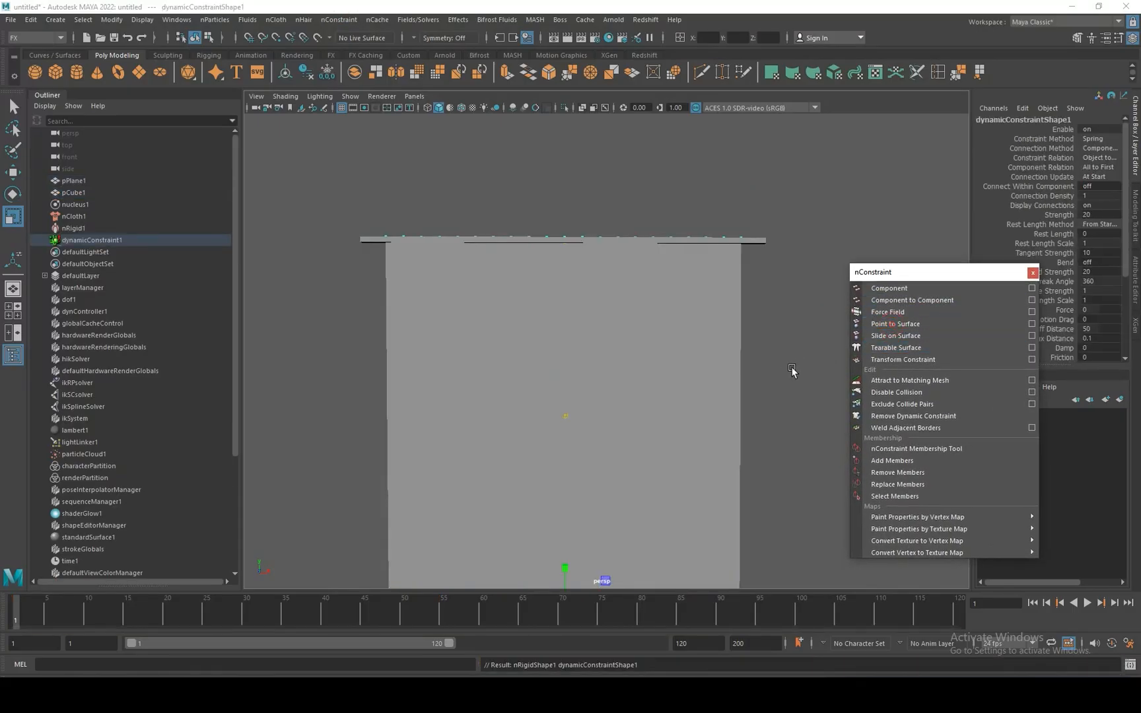
Play the simulation through frame 120, examine the gathered curtain and return to frame 1.
alt+right_drag(777, 499, 744, 383)
alt+drag(744, 384, 711, 388)
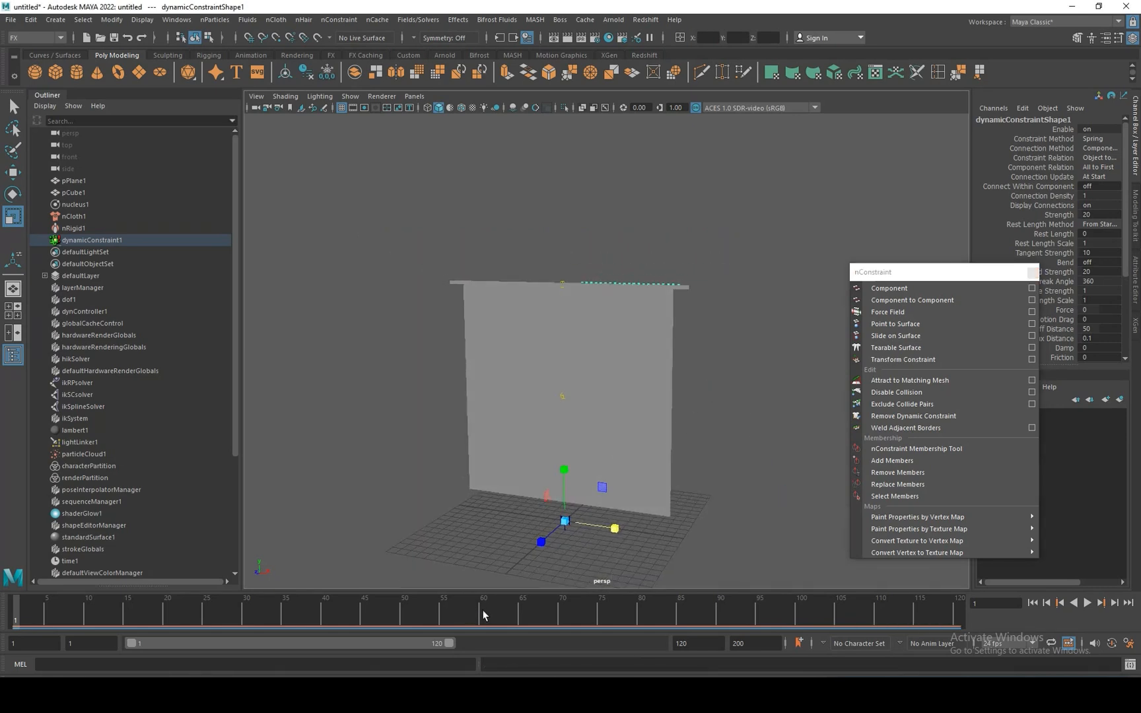
drag(485, 615, 379, 651)
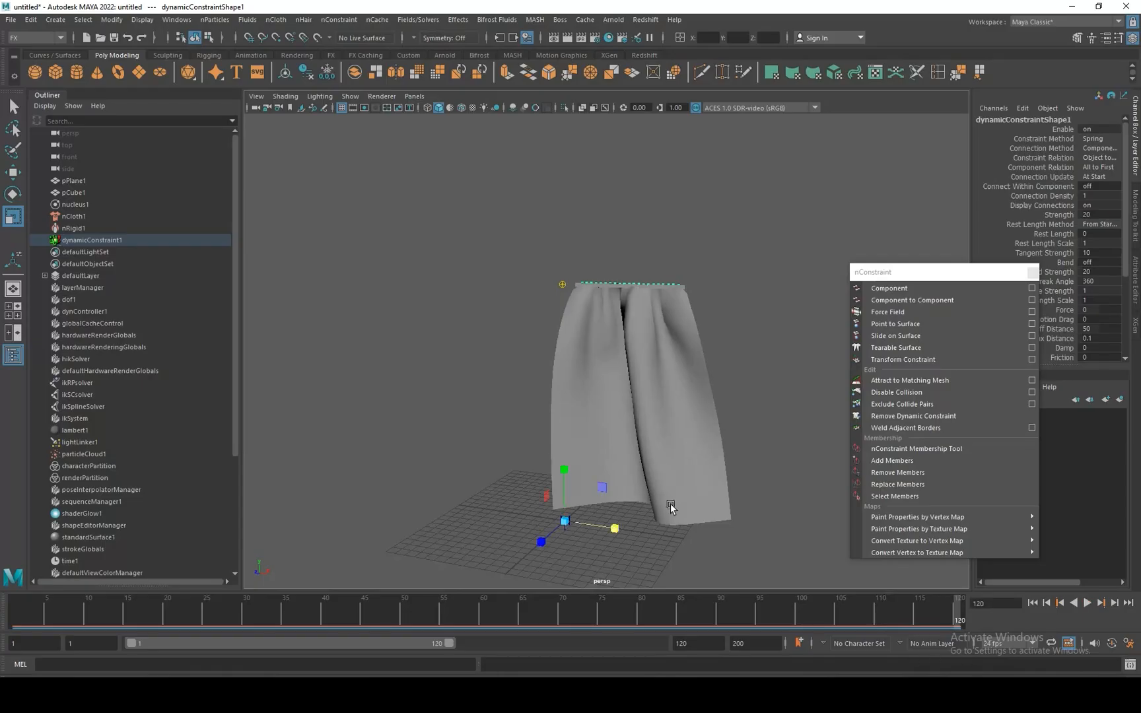
click(650, 367)
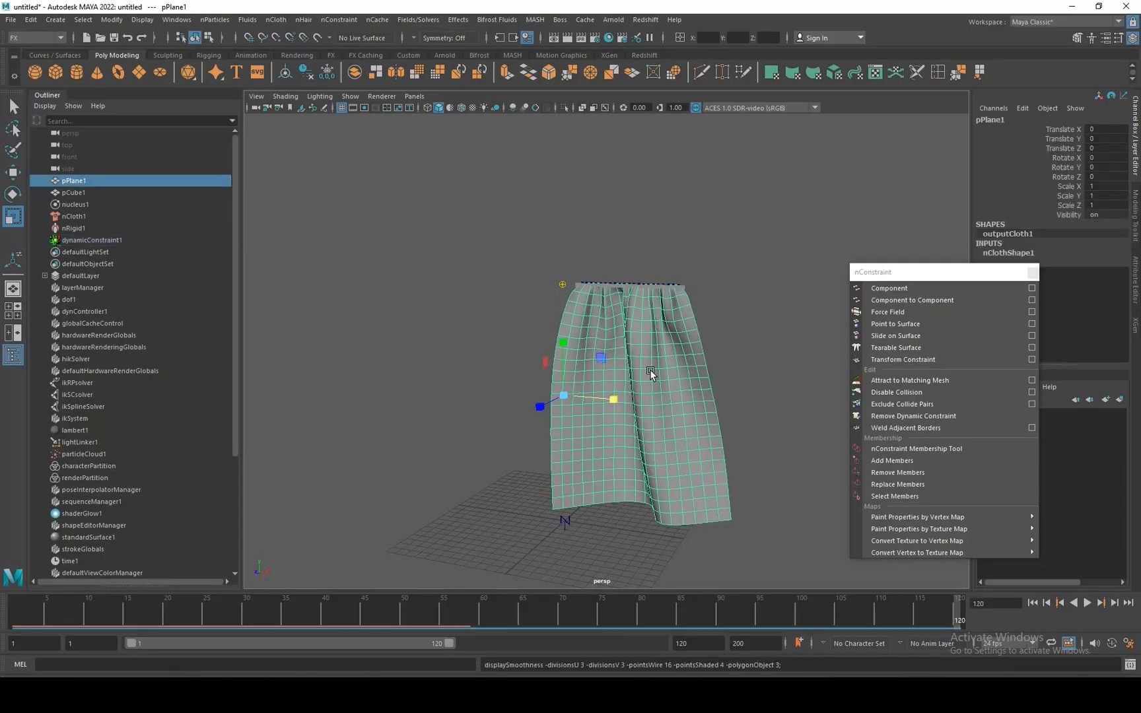
click(705, 219)
scroll(720, 307, up, 2)
alt+drag(720, 311, 739, 379)
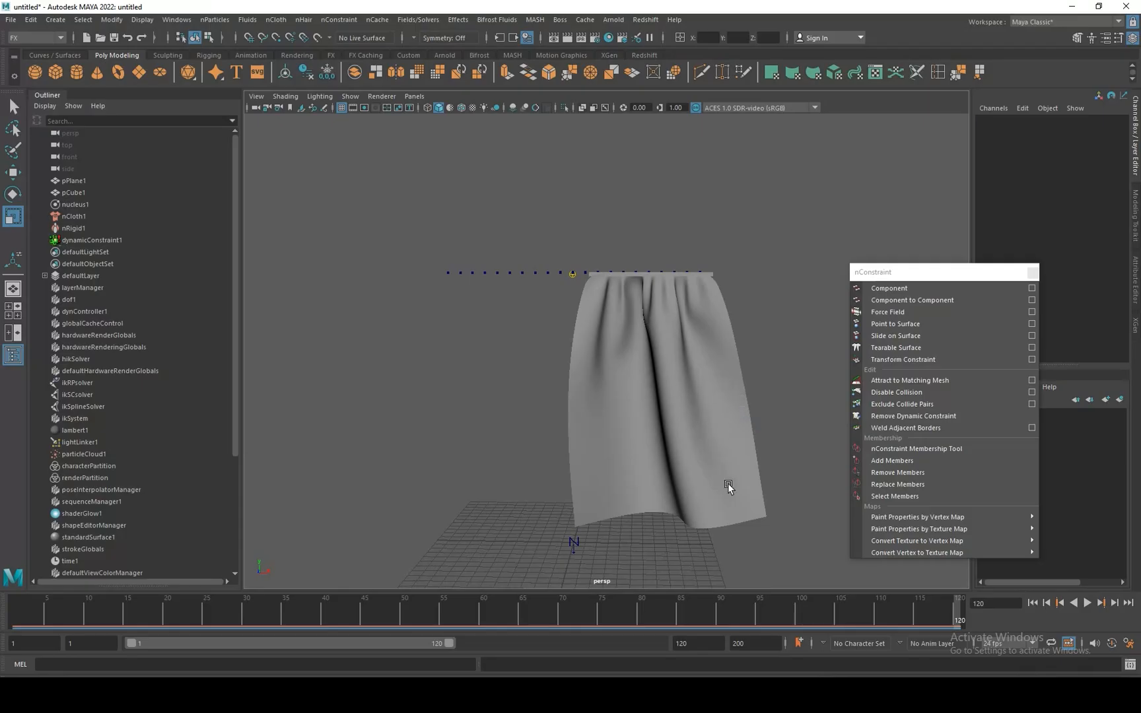
drag(574, 621, 14, 612)
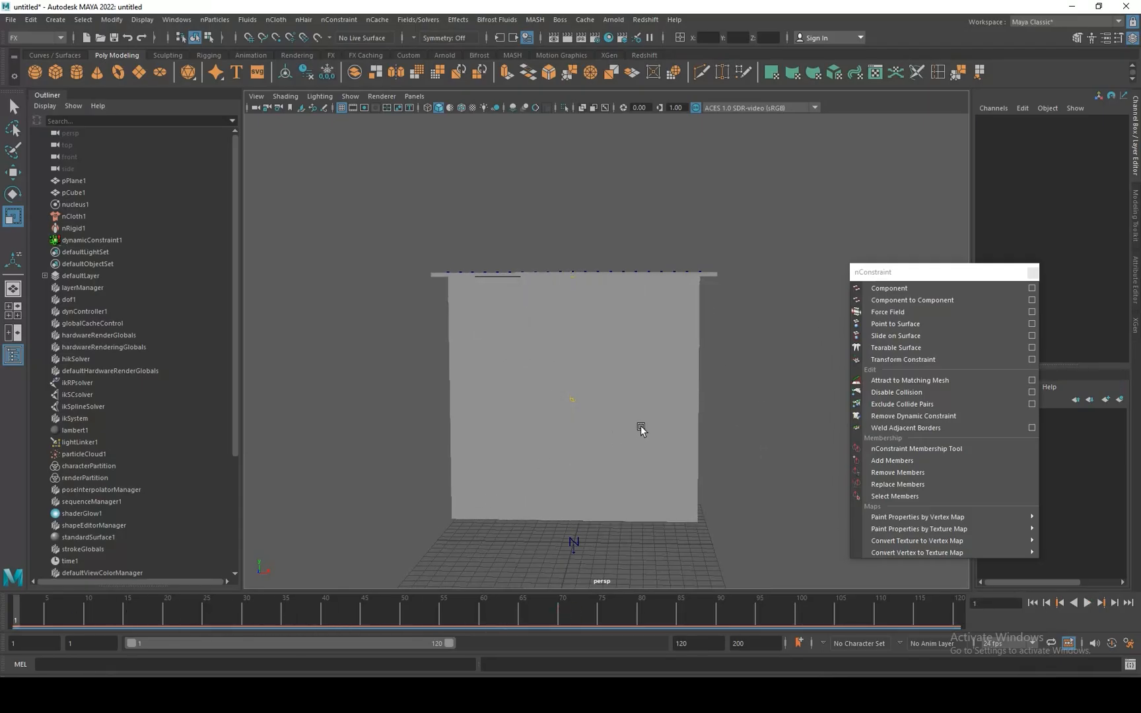
Duplicate the rod, lower the copy about 12.28 units in Y to mid-curtain and freeze its transformations.
click(713, 273)
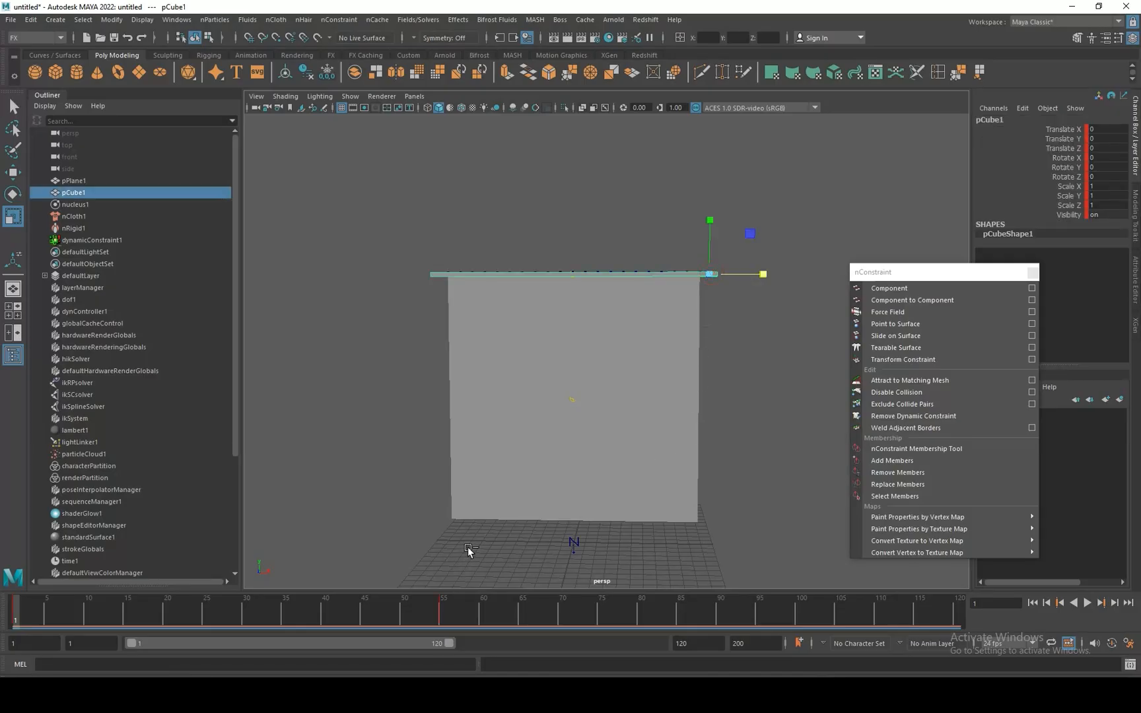
key(ctrl+d)
key(w)
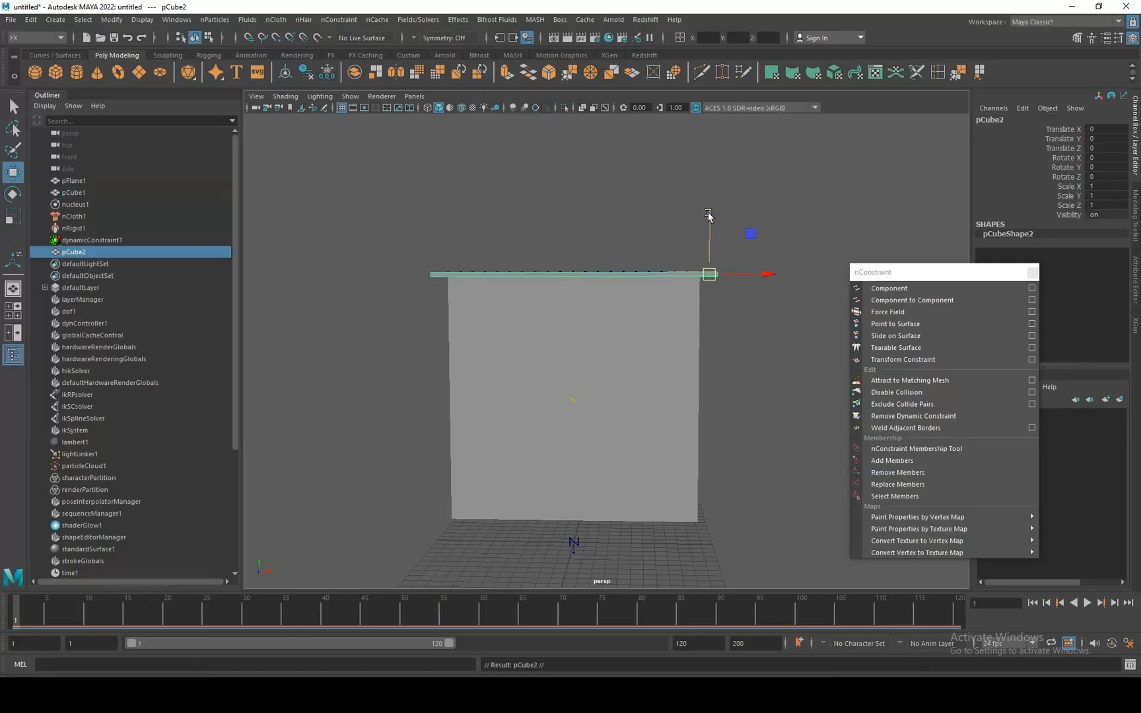
drag(708, 218, 699, 368)
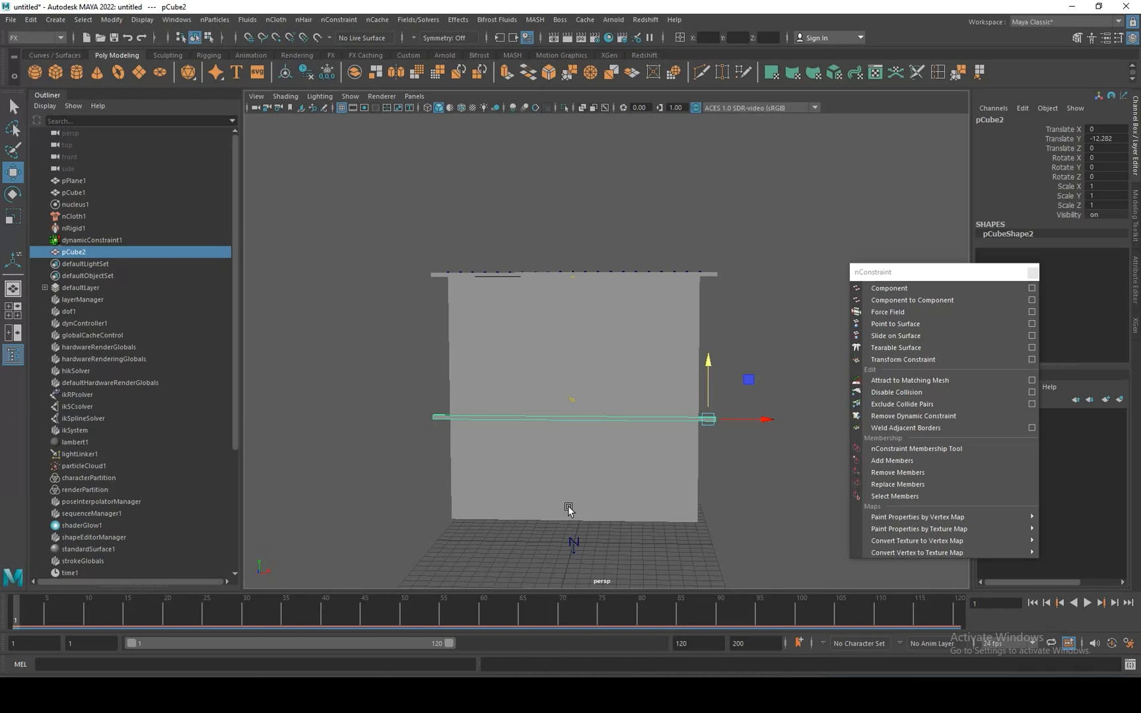
click(328, 71)
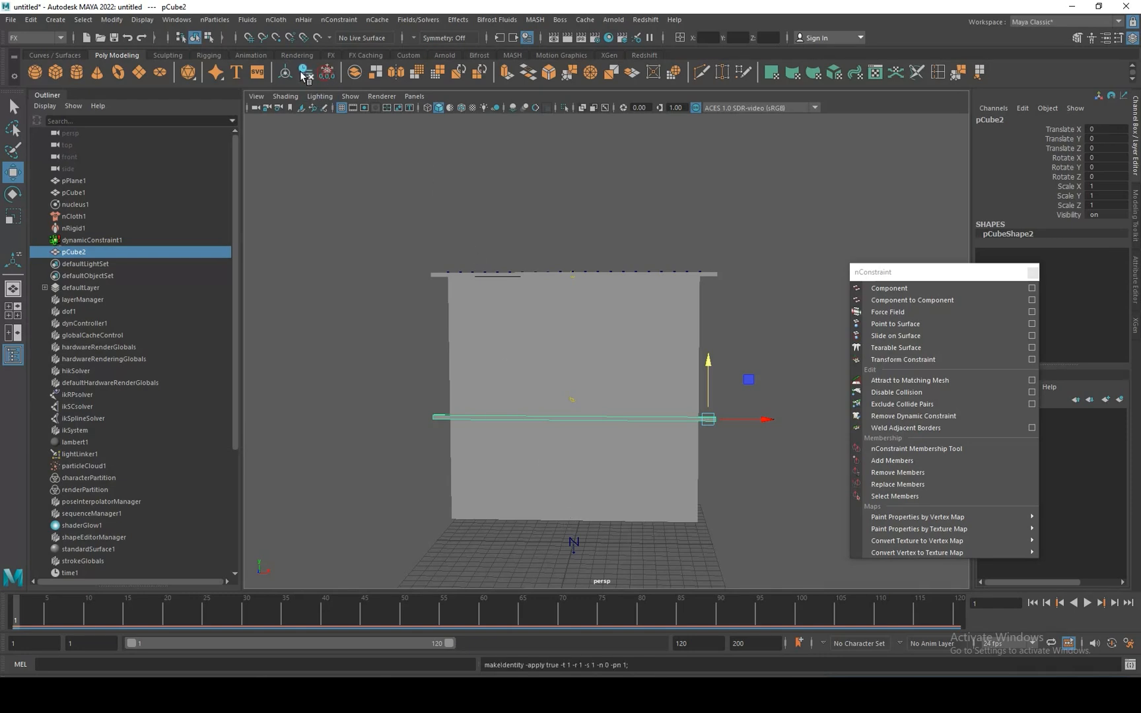
Keyframe the middle rod at frame 1 and, at frame 54, shrunk to about 0.18 in Scale X, returning to frame 1.
key(s)
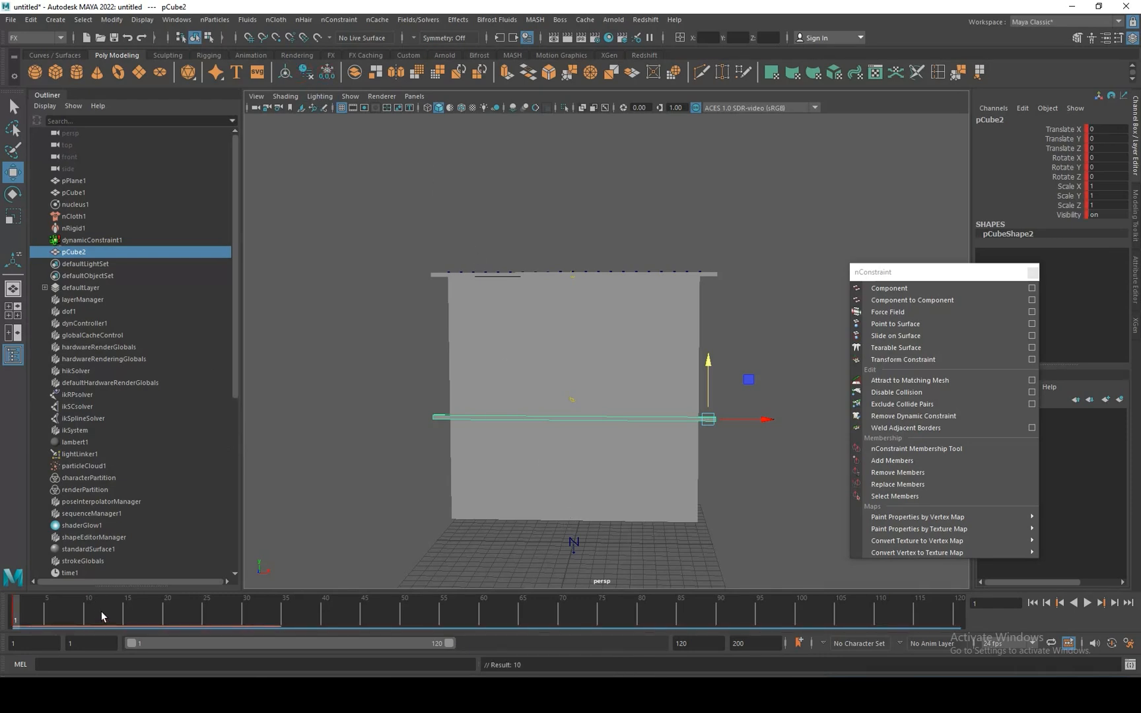
drag(20, 615, 436, 621)
key(r)
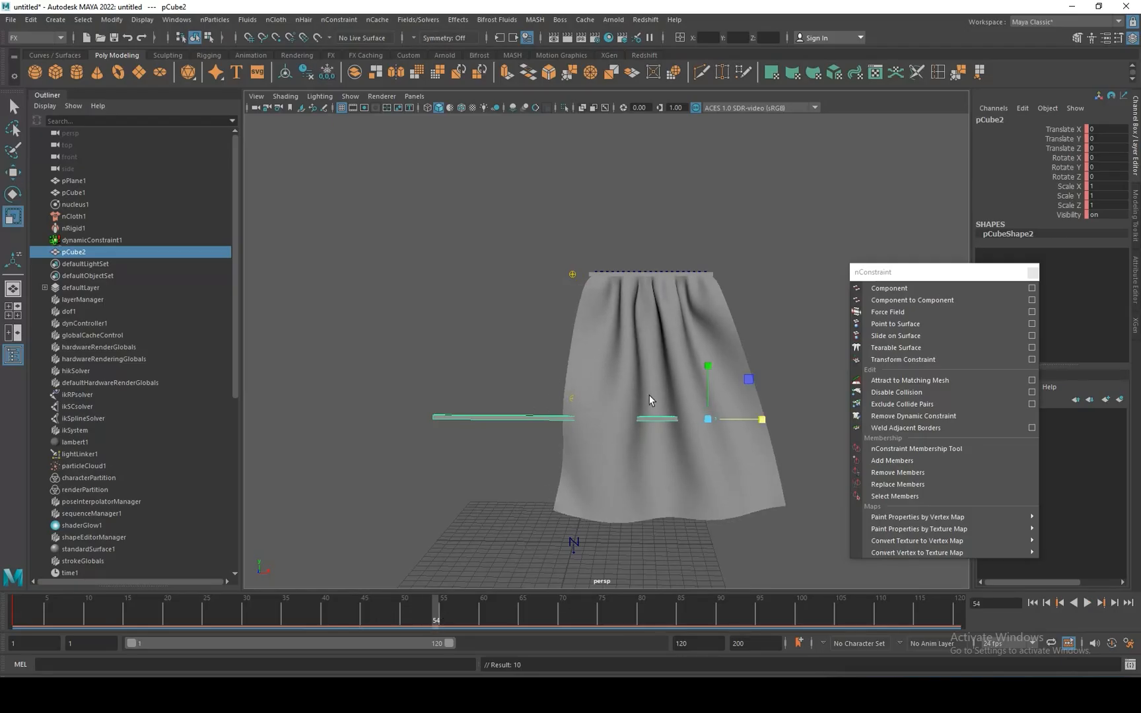
drag(763, 420, 719, 422)
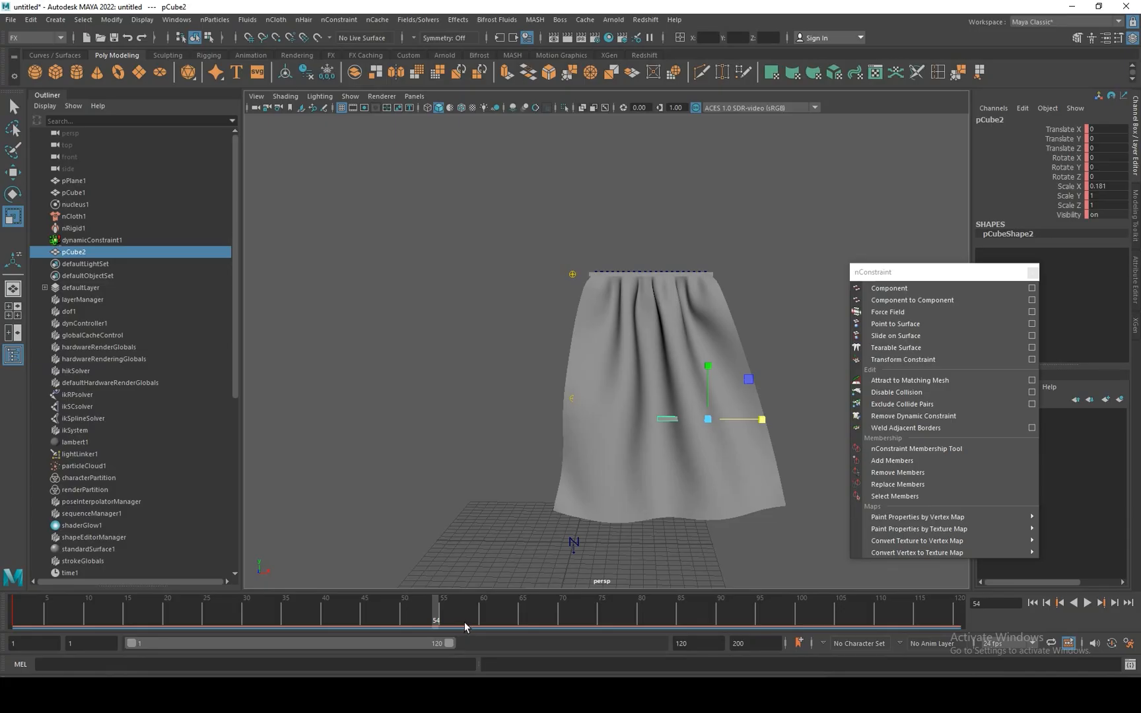
key(s)
drag(434, 607, 8, 607)
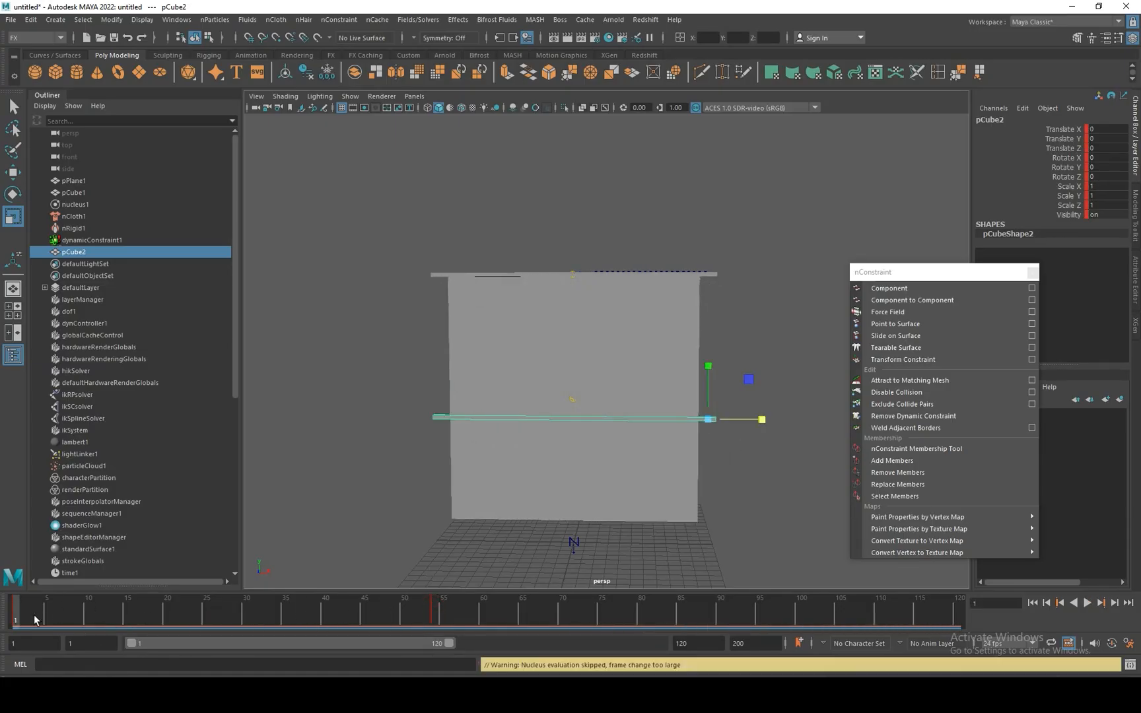
Constrain the plane's row of vertices beside the middle rod to that rod with a Point to Surface nConstraint.
key(alt+v)
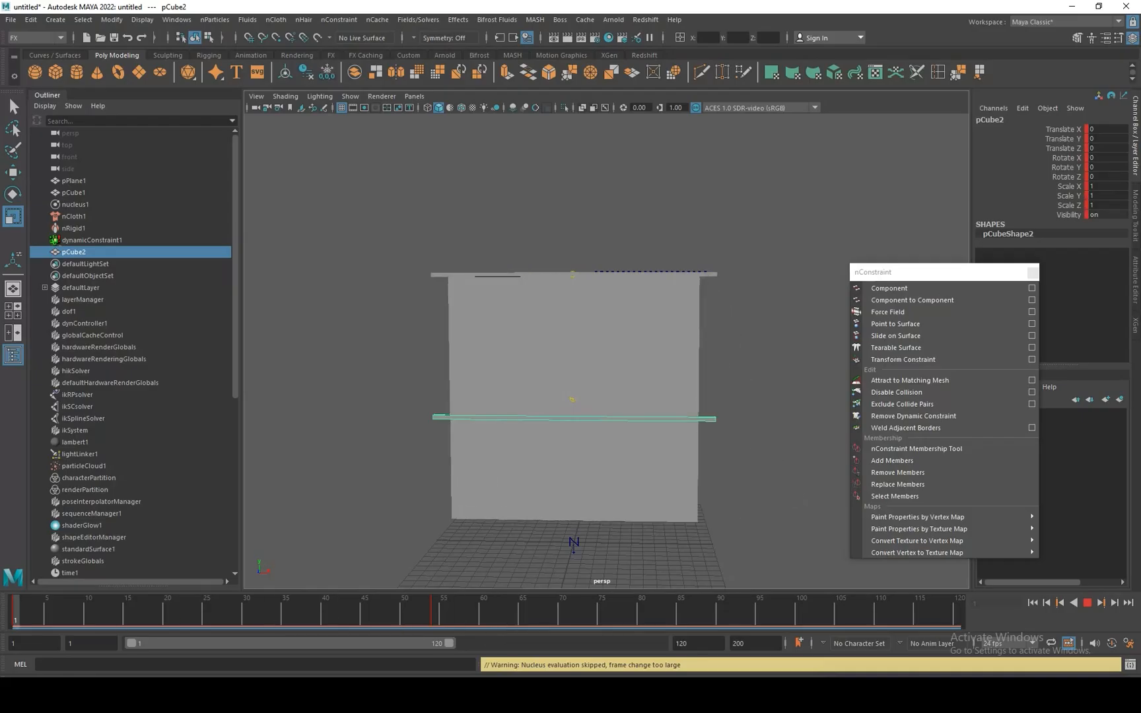
key(alt+v)
click(646, 381)
right_drag(509, 327, 466, 326)
scroll(639, 461, up, 3)
alt+drag(640, 461, 705, 466)
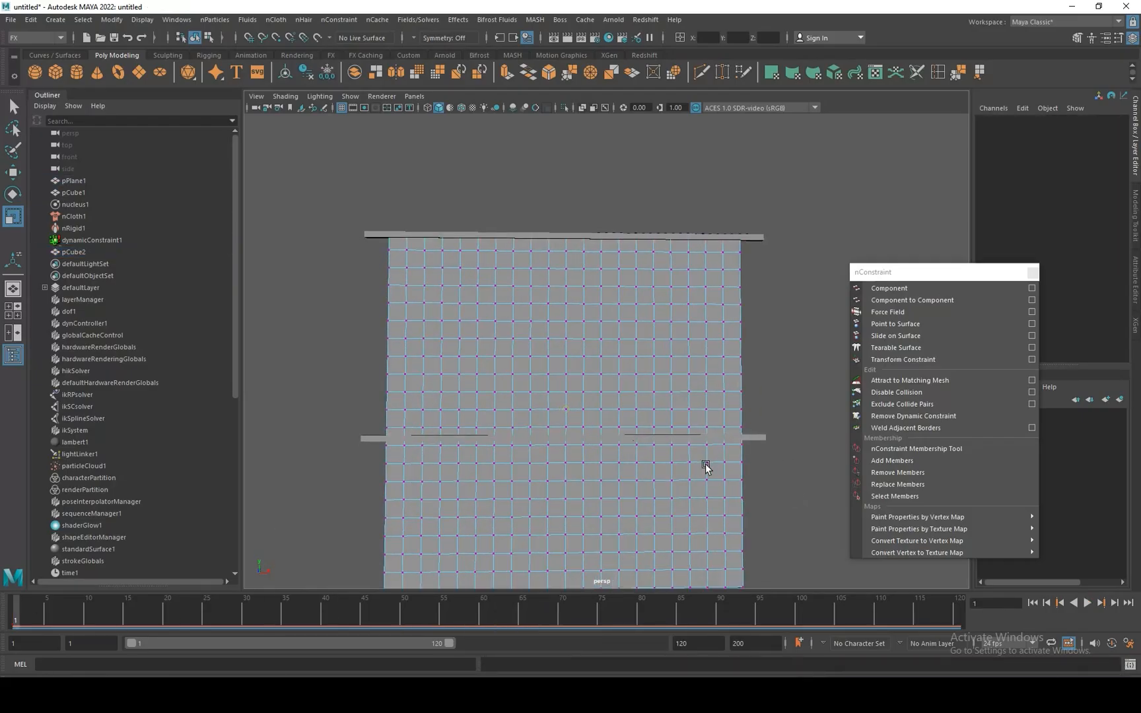
drag(762, 438, 326, 451)
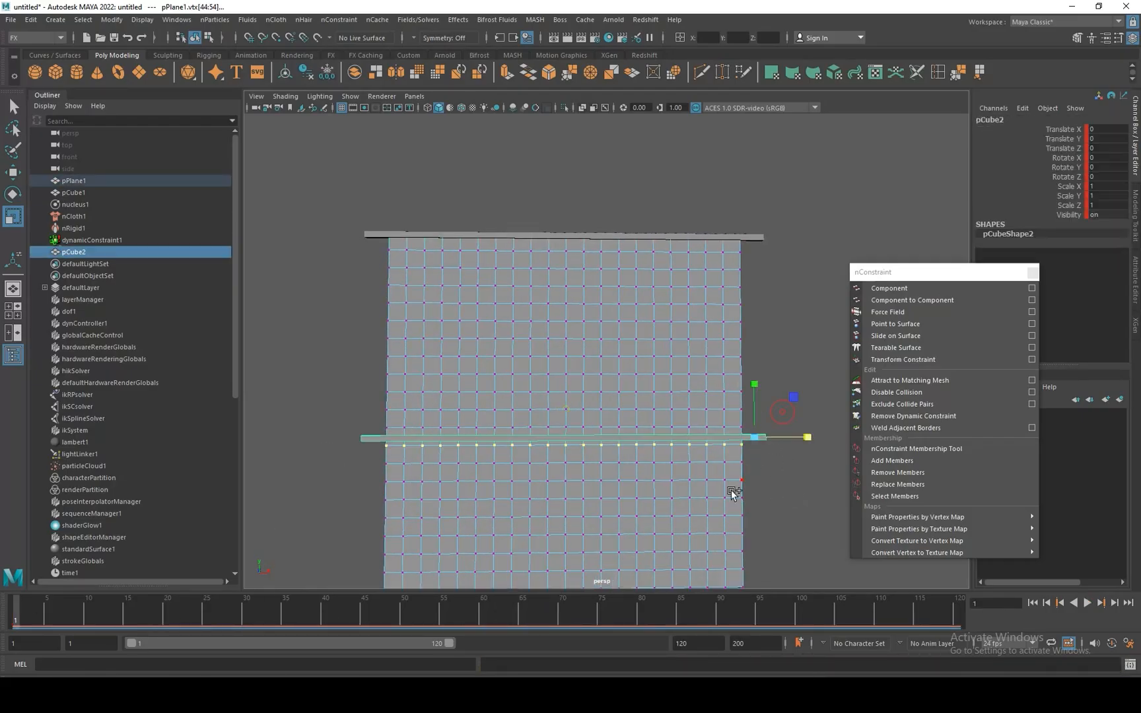
scroll(733, 494, down, 3)
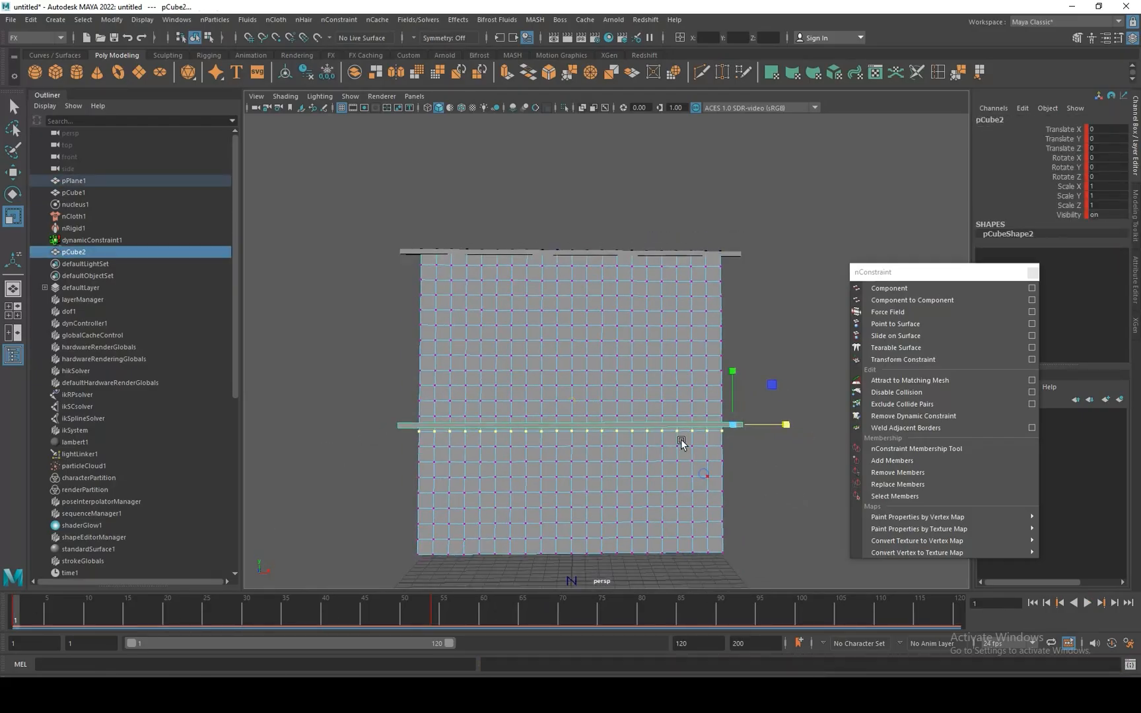
click(892, 324)
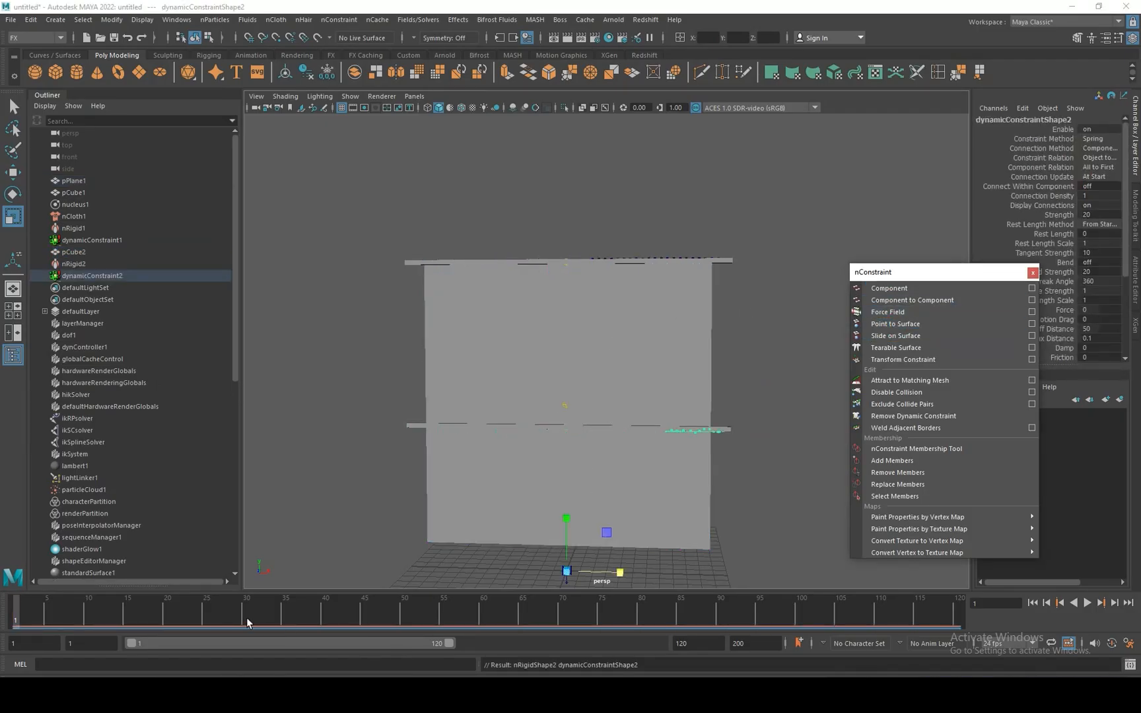
Play the simulation to check how the middle rod ties the curtain, and rewind to frame 1.
key(alt+v)
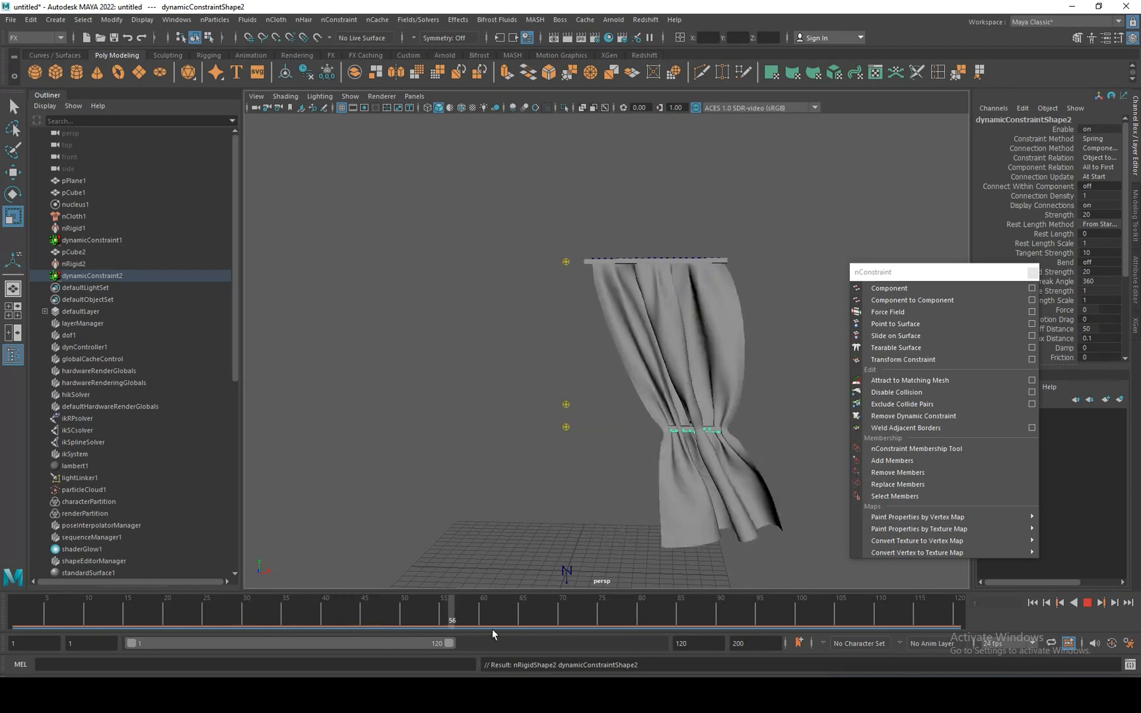
drag(492, 630, 984, 626)
alt+drag(702, 563, 612, 457)
drag(847, 613, 14, 598)
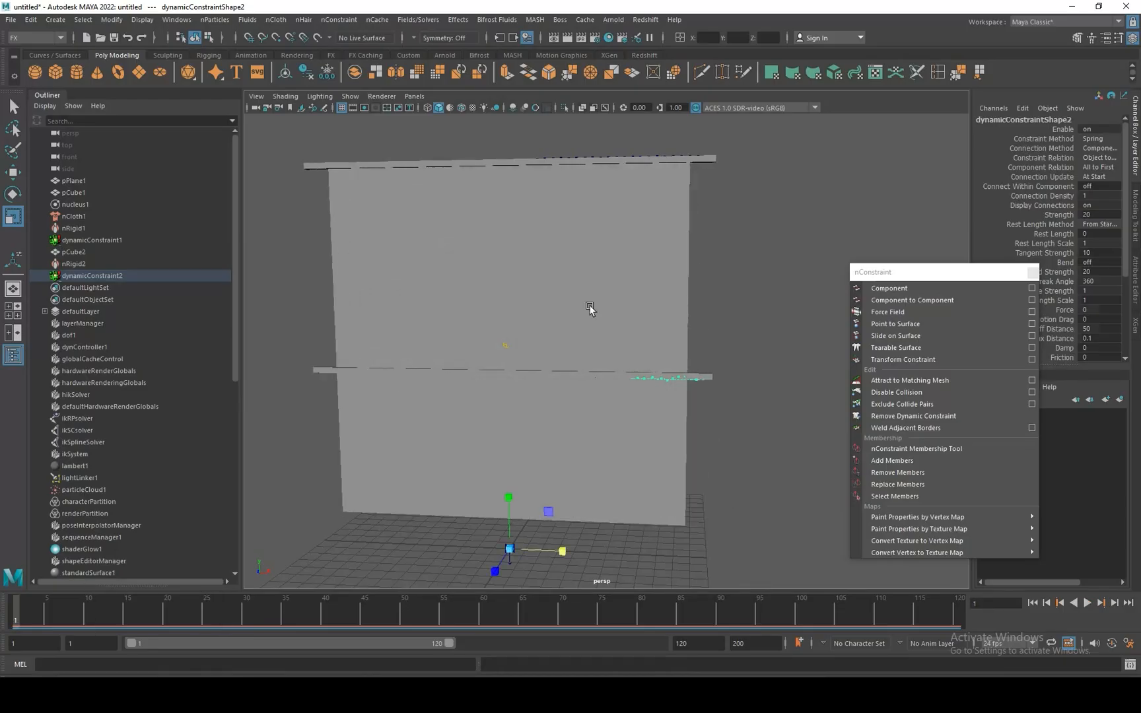
Deselect everything, replay the simulation to frame 120, examine the curtain's folds up close and rewind to frame 1.
click(699, 386)
click(274, 20)
click(311, 51)
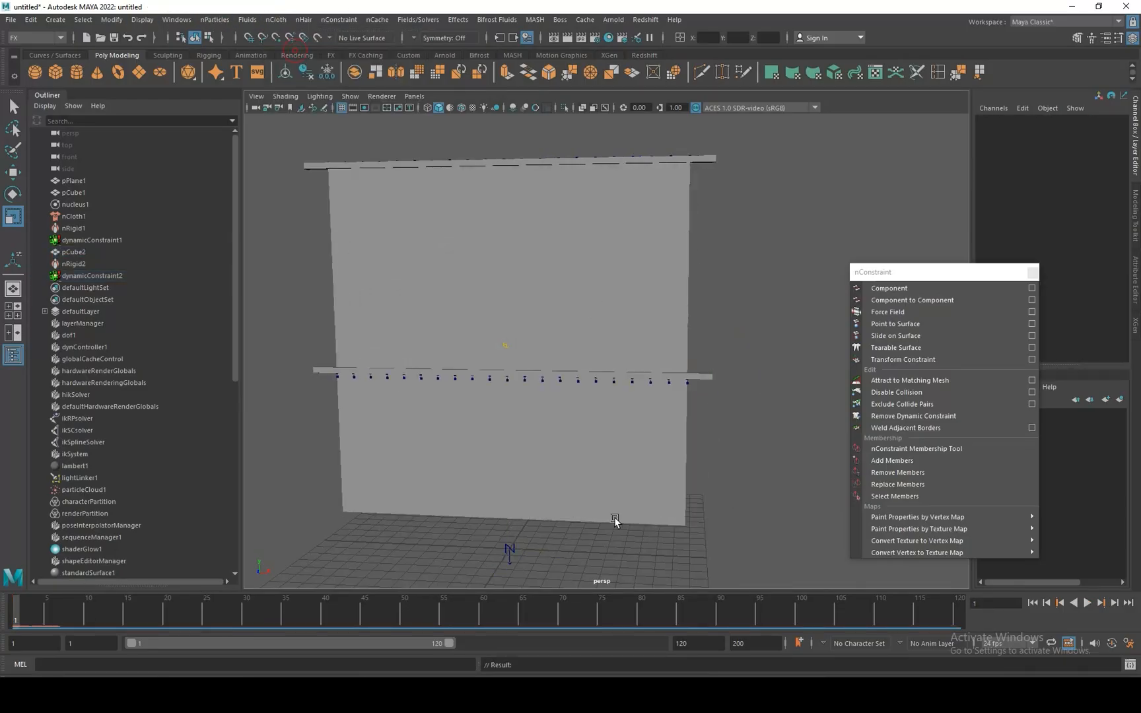
drag(796, 614, 555, 618)
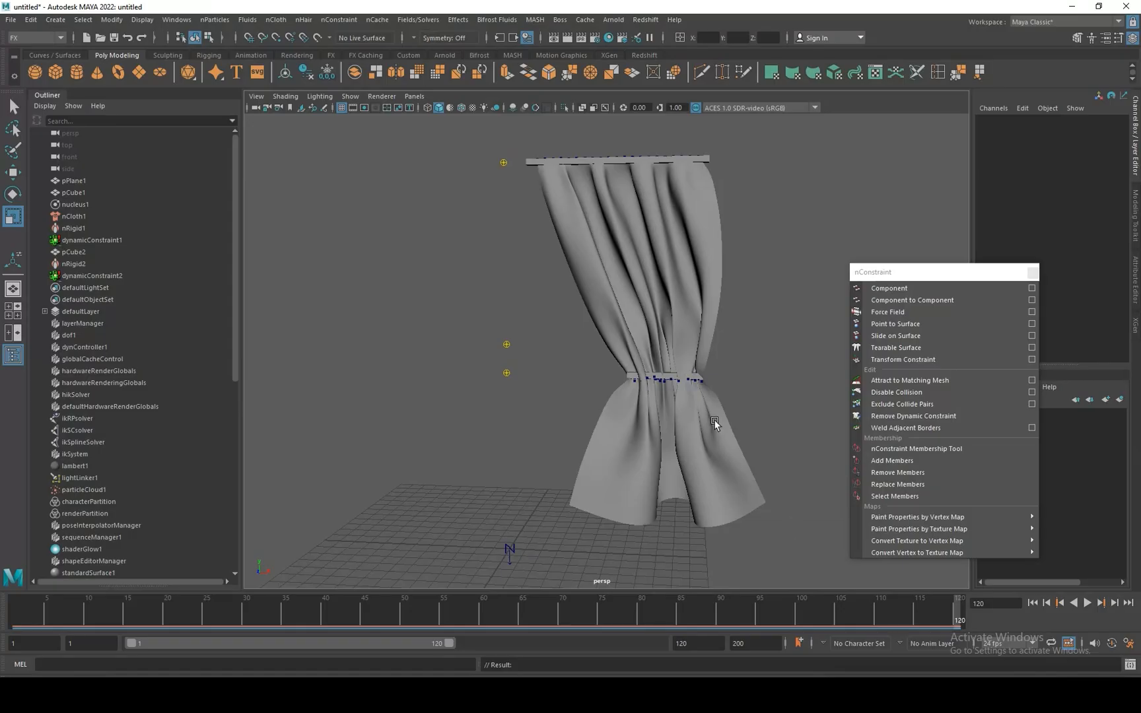
scroll(716, 424, up, 2)
mouse_move(716, 423)
alt+mouse_down()
mouse_move(527, 408)
mouse_move(731, 413)
alt+mouse_up()
scroll(731, 413, down, 2)
drag(808, 621, 966, 633)
scroll(683, 408, up, 1)
alt+drag(683, 408, 684, 441)
scroll(673, 431, down, 3)
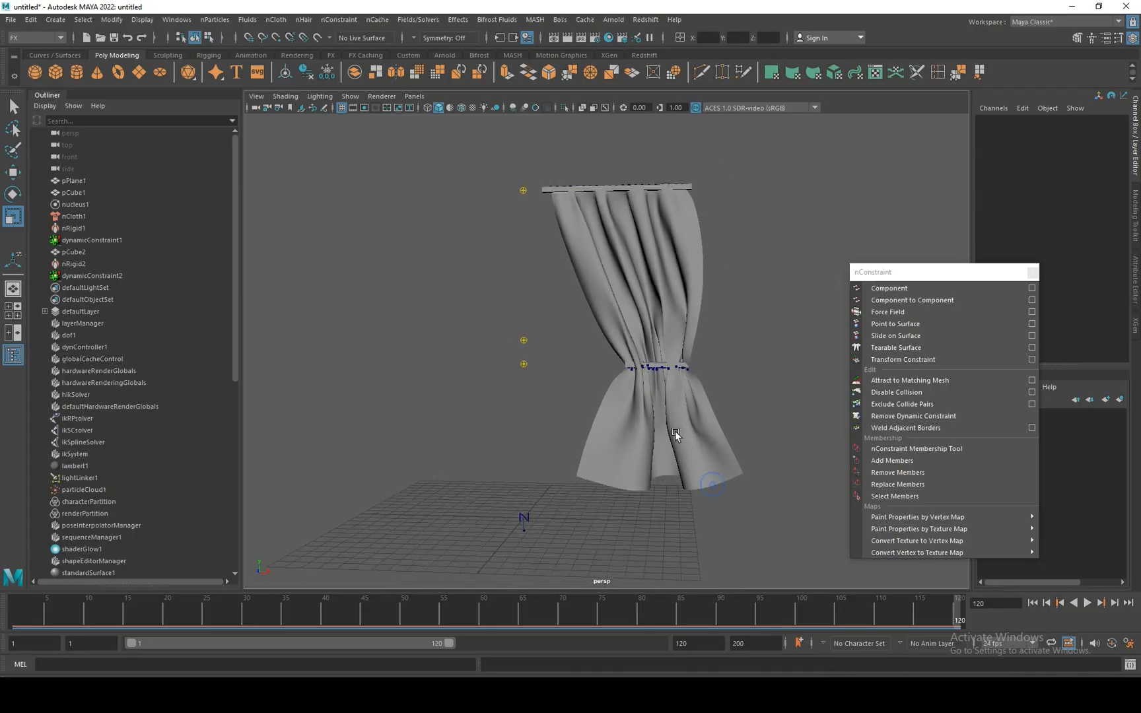
drag(720, 613, 15, 604)
Duplicate the middle rod and lower the copy about 8.75 units in Y to the curtain's bottom edge.
click(419, 362)
click(691, 366)
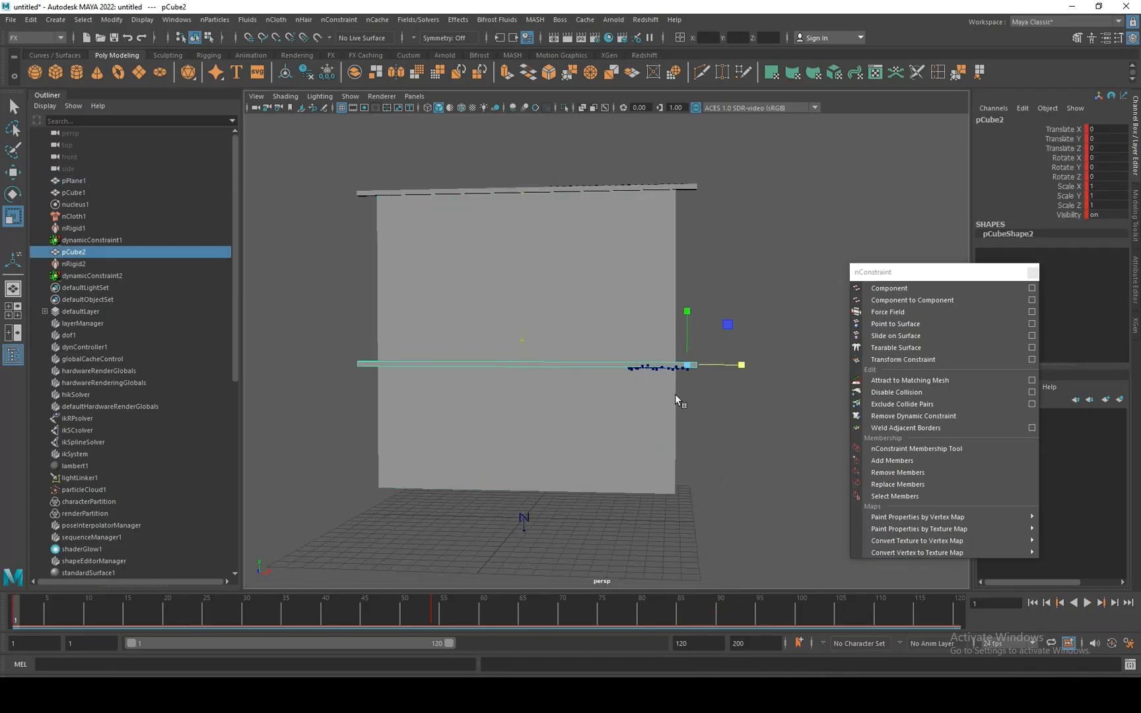
key(ctrl+d)
key(w)
drag(685, 311, 683, 430)
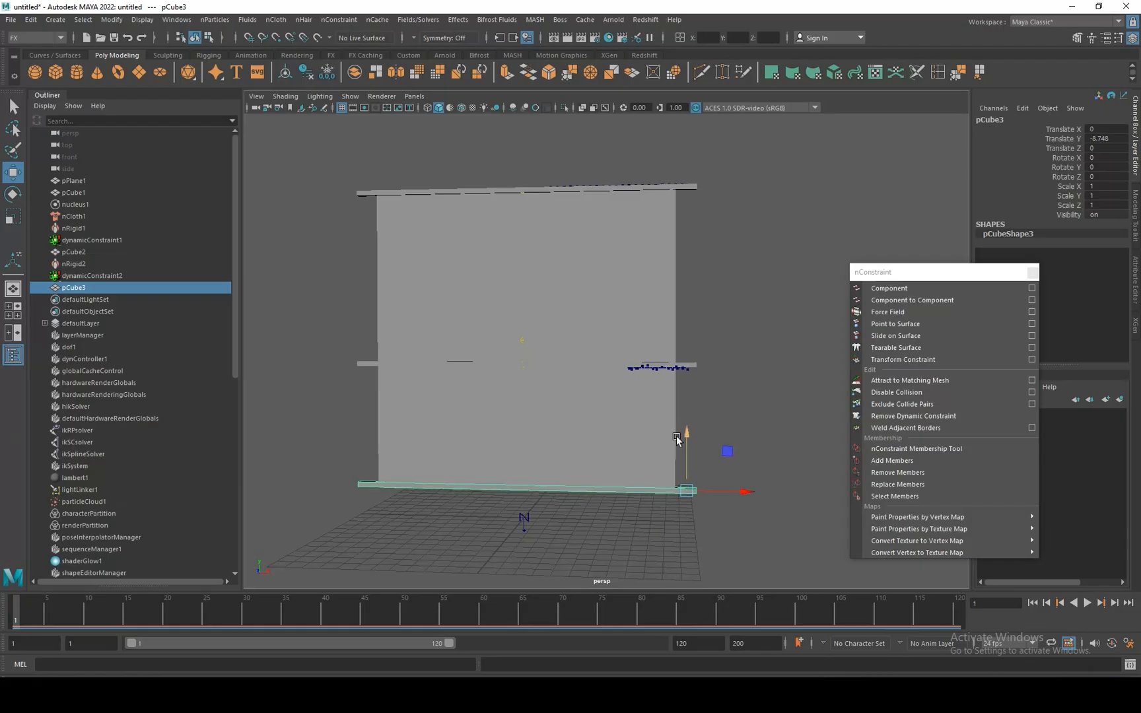
Keyframe the bottom rod at frame 1, and at frame 59 with its X scale reduced to about 0.46.
scroll(633, 465, up, 2)
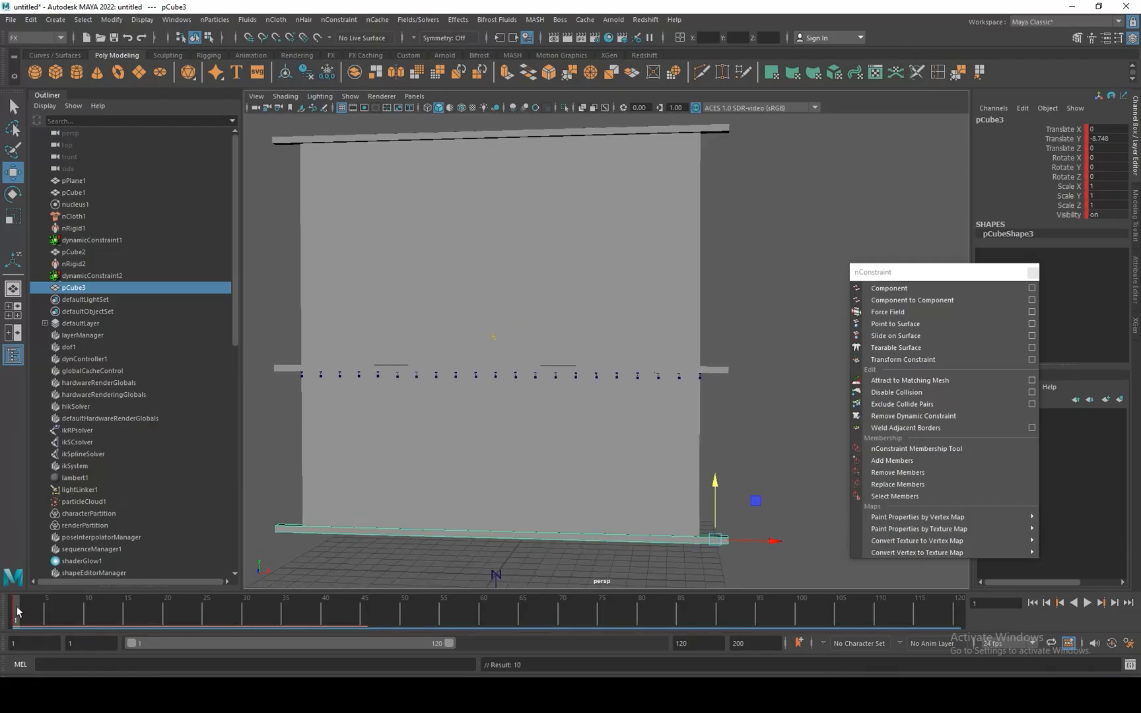
drag(14, 614, 475, 613)
key(r)
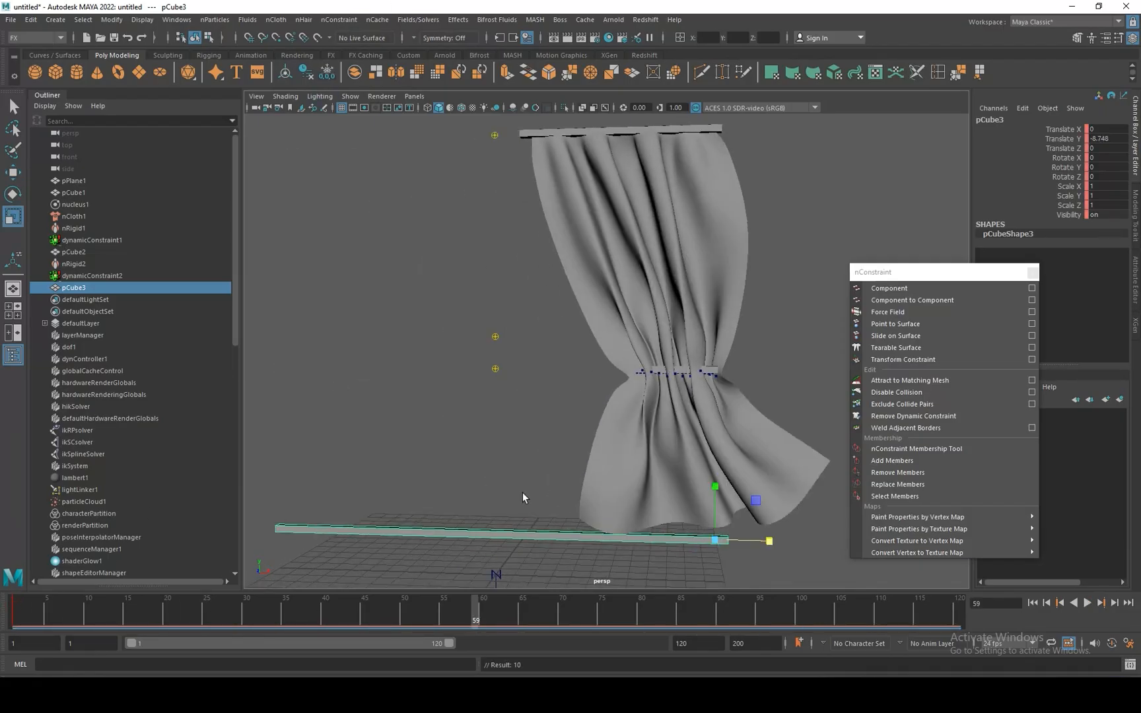
drag(769, 541, 736, 550)
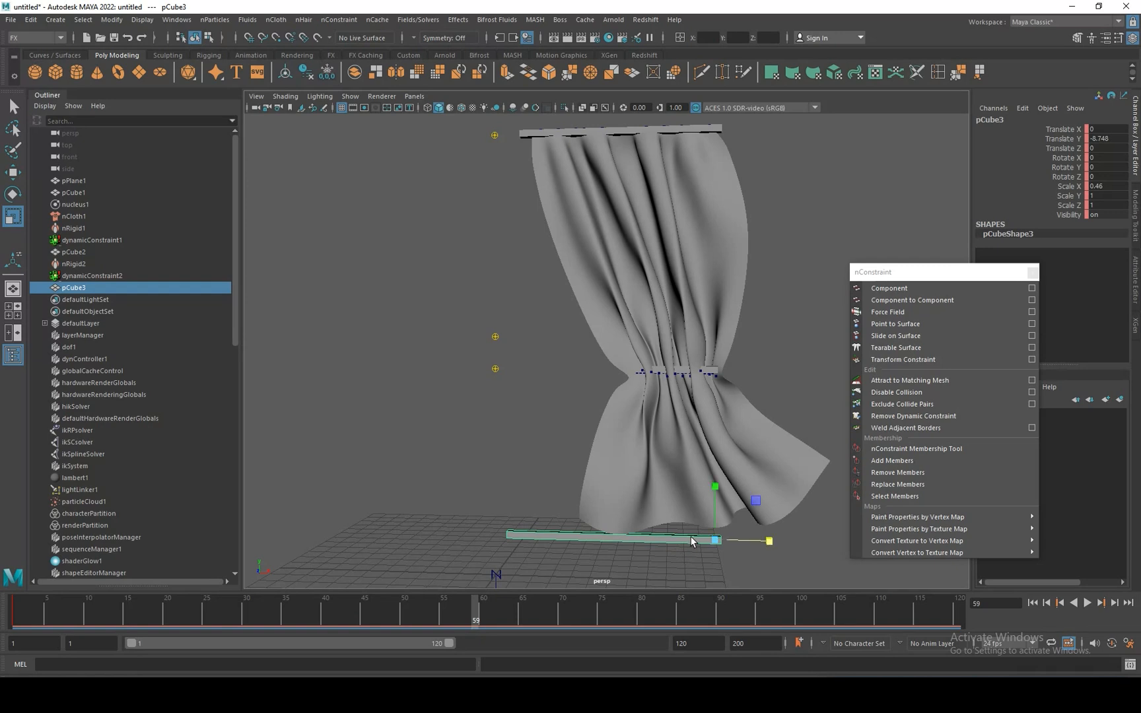
scroll(601, 424, down, 3)
key(s)
Back at frame 1, constrain the plane's bottom row of vertices to the bottom rod with a Point to Surface nConstraint.
drag(483, 612, 14, 614)
click(521, 423)
right_drag(414, 291, 373, 290)
drag(367, 527, 683, 518)
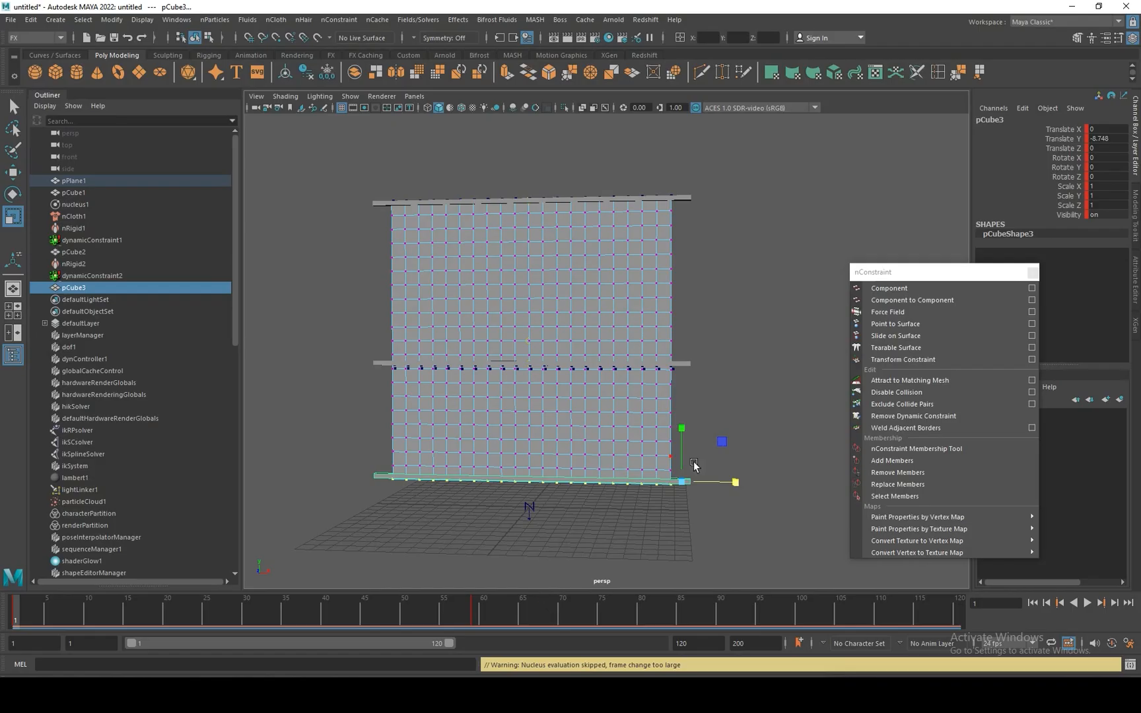
click(894, 324)
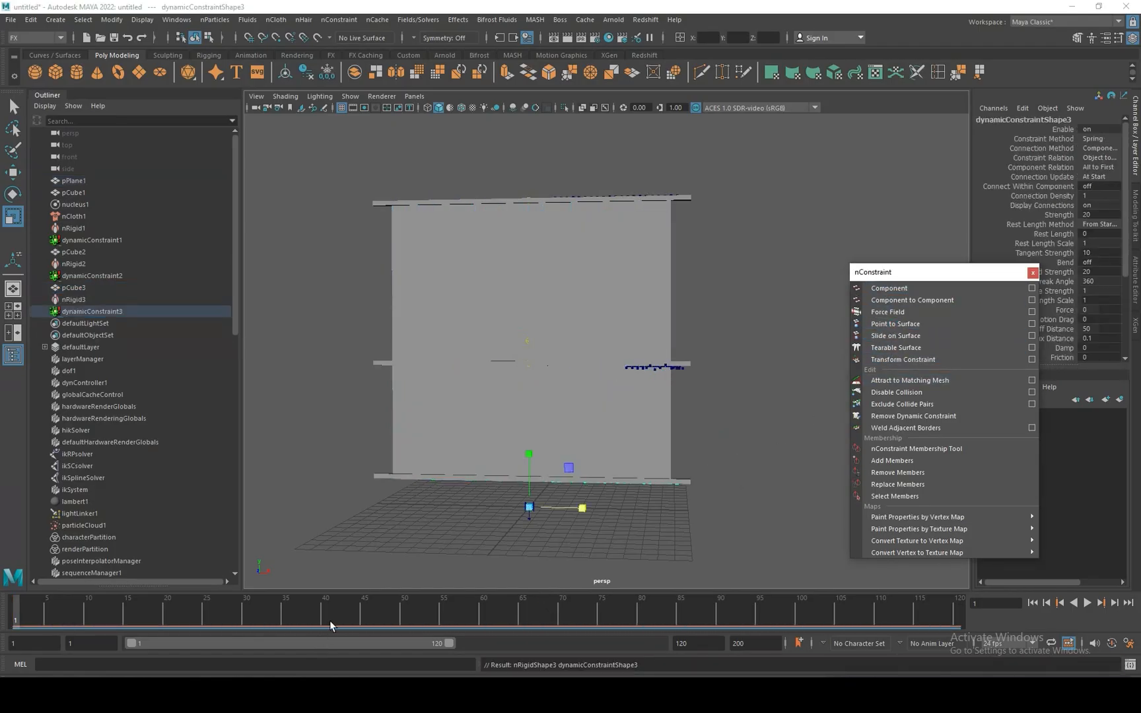
Play the simulation to about frame 66 to check how the bottom rod gathers the curtain, and rewind.
key(alt+v)
drag(552, 625, 530, 615)
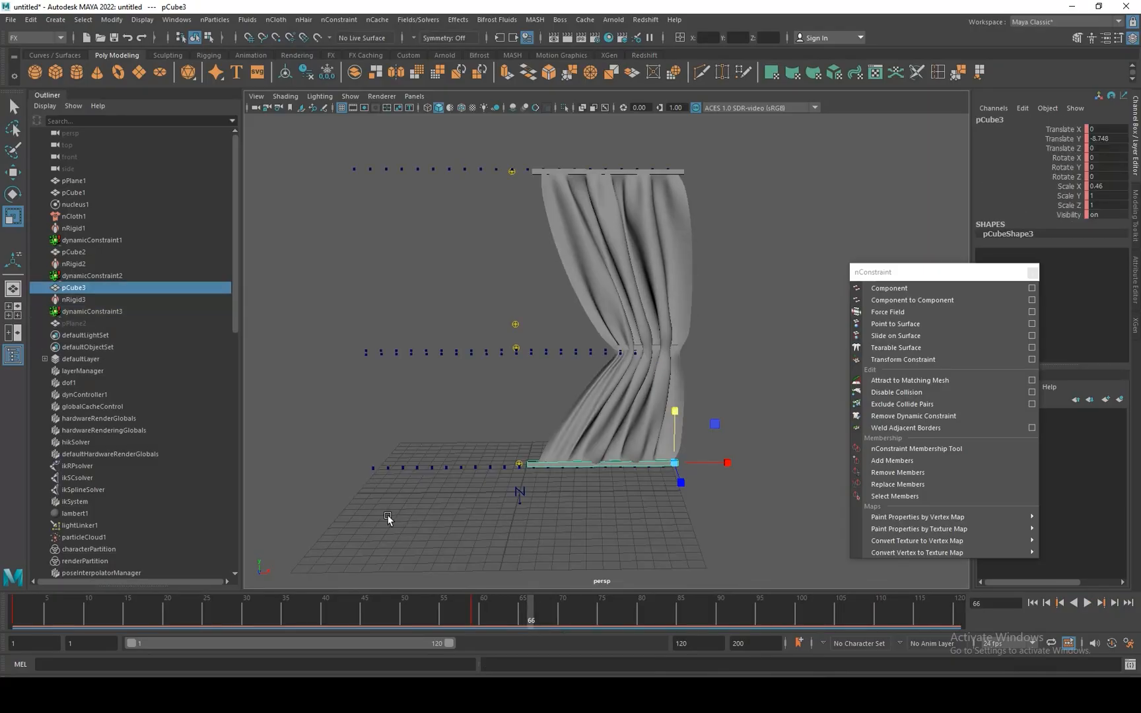
key(alt+shift+v)
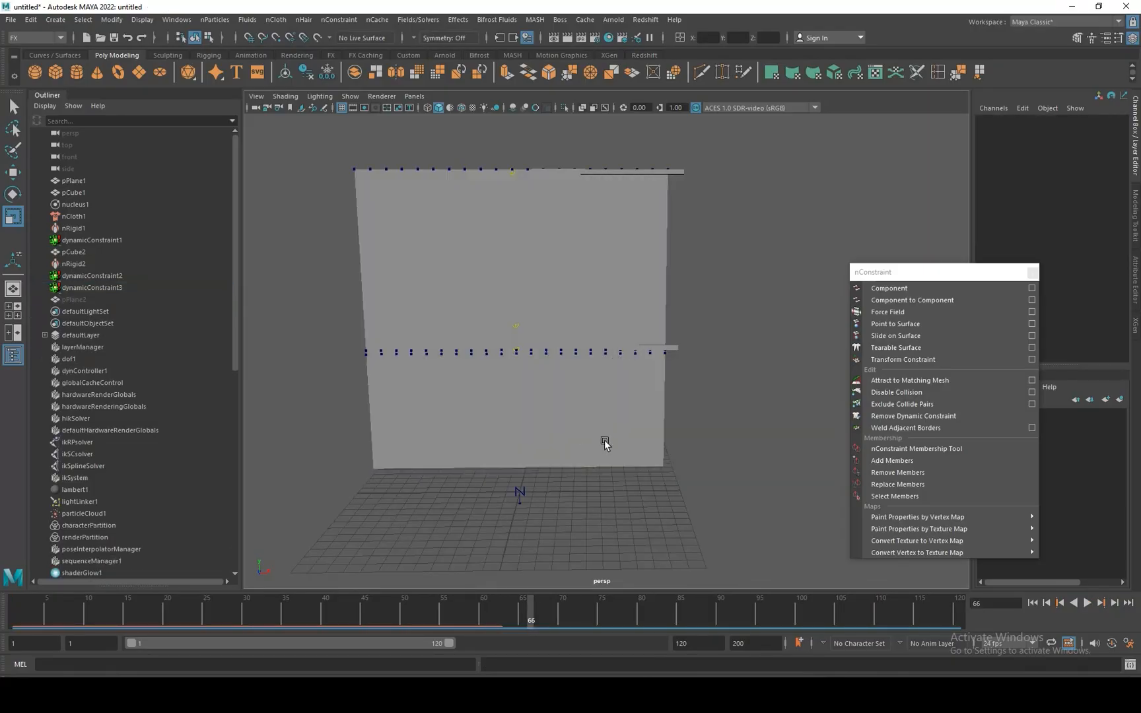
Replay the curtain simulation with the top and middle rods only and examine its folds around frame 95.
click(428, 612)
drag(428, 611, 839, 636)
drag(971, 630, 761, 631)
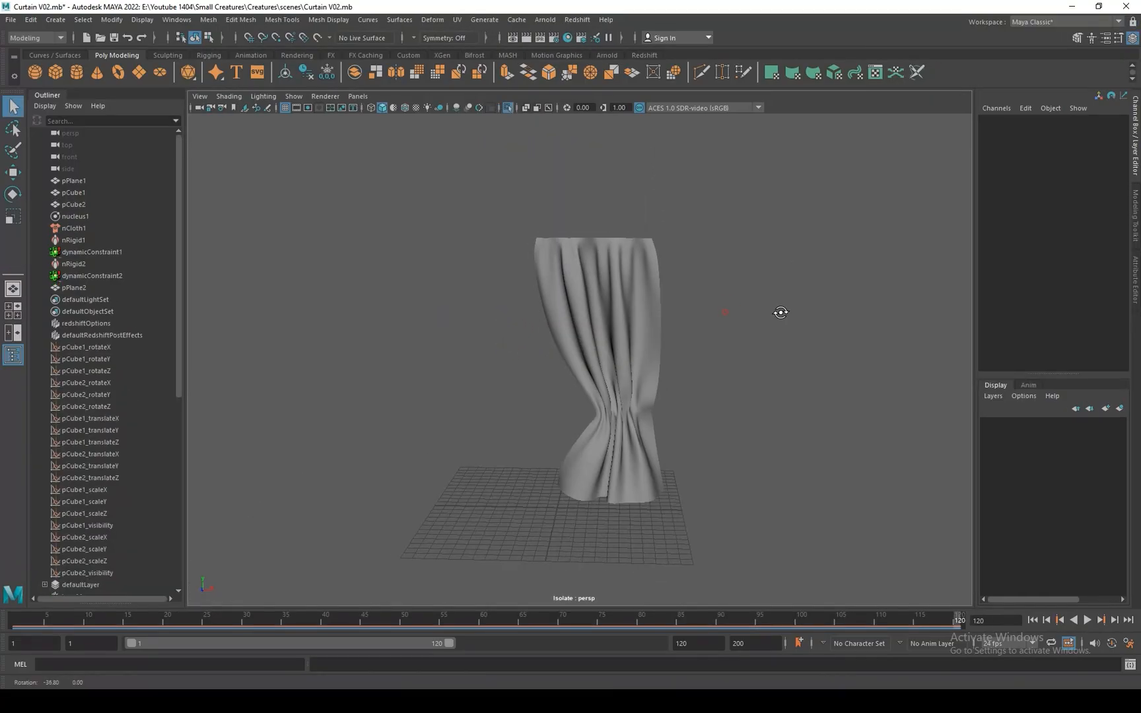
alt+drag(781, 313, 783, 307)
alt+right_drag(745, 302, 770, 352)
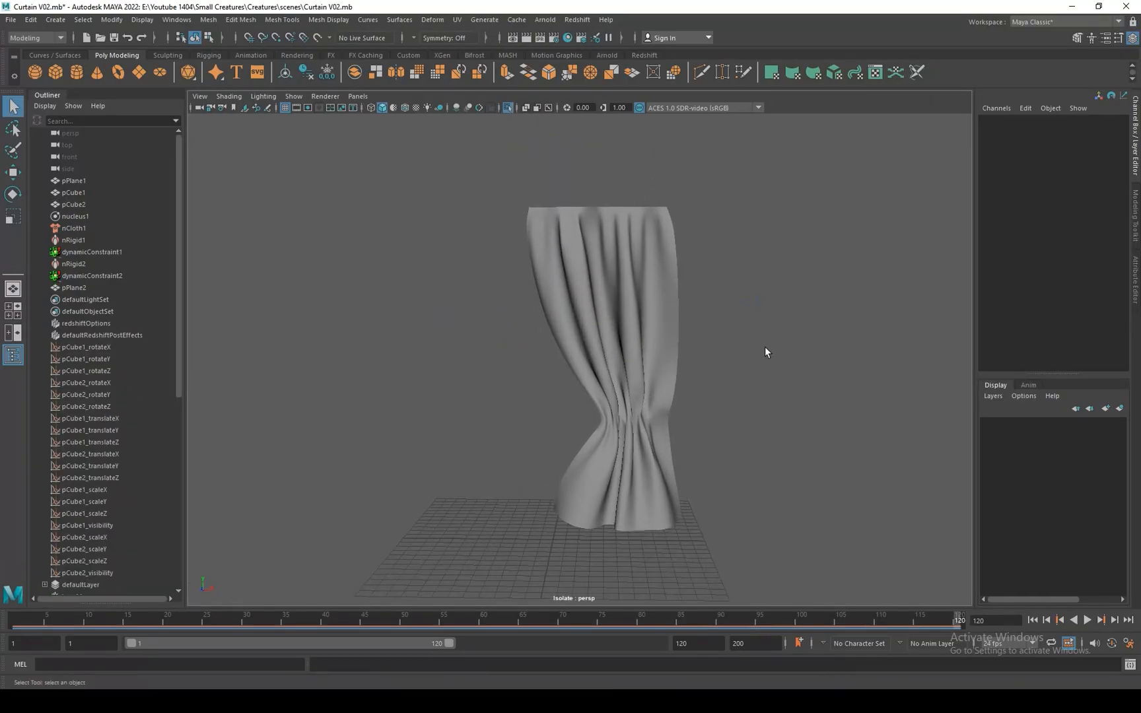
Turn on Two Sided Lighting so the curtain's reverse side is shaded, and deselect the curtain.
alt+drag(766, 352, 535, 336)
click(539, 287)
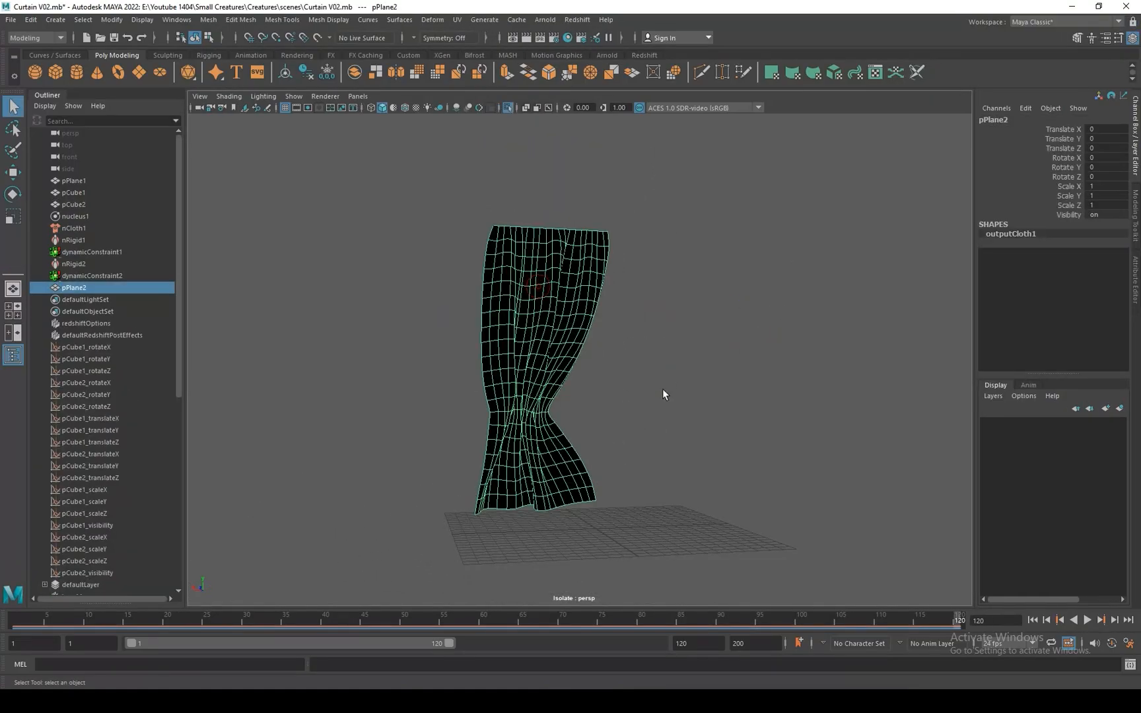
click(274, 97)
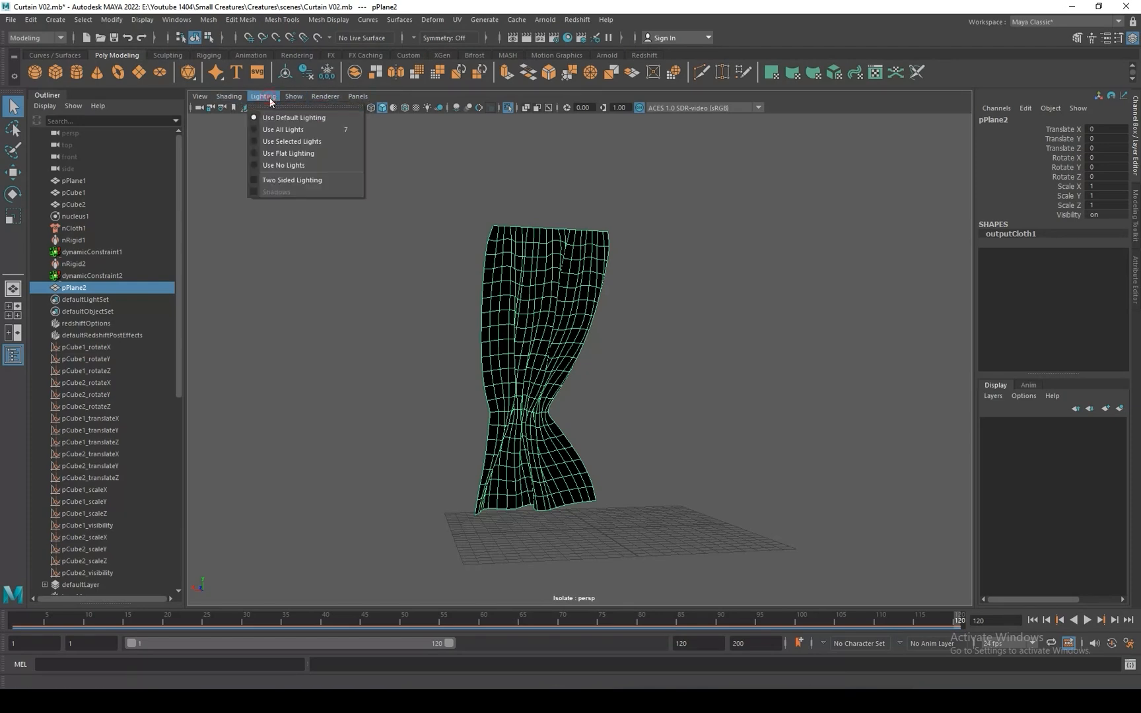
click(275, 178)
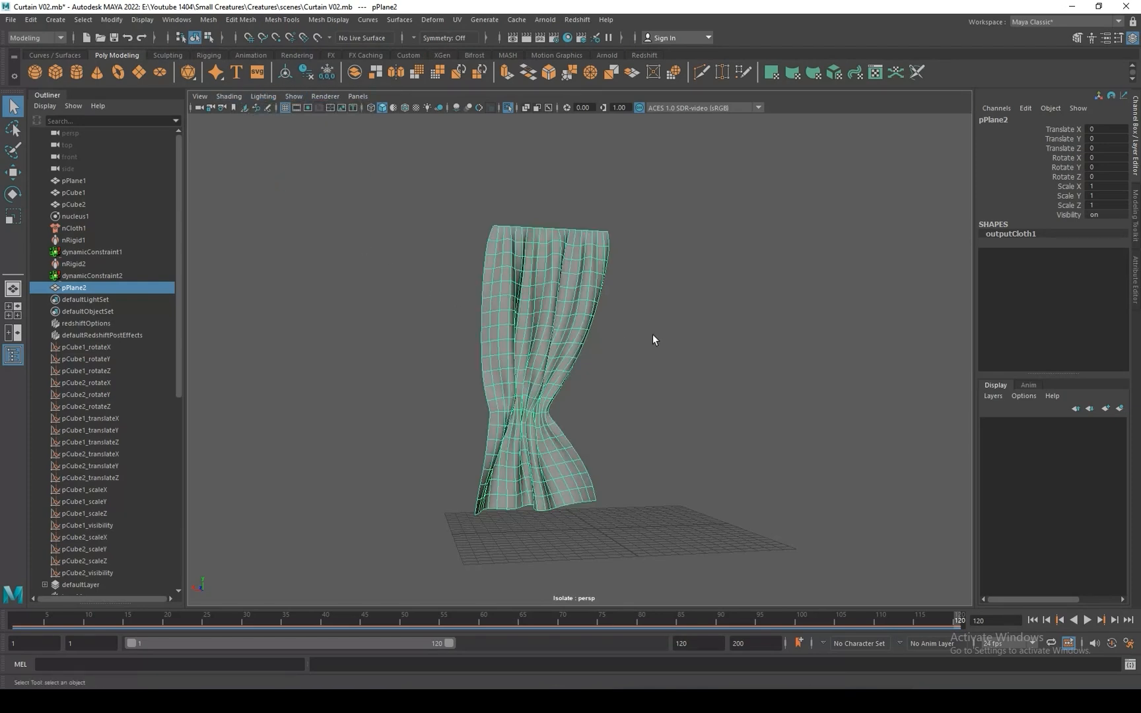
mouse_move(653, 335)
alt+mouse_down()
mouse_move(581, 356)
mouse_move(436, 354)
mouse_move(700, 345)
mouse_move(441, 321)
mouse_move(459, 318)
mouse_move(723, 331)
mouse_move(661, 324)
alt+mouse_up()
click(663, 353)
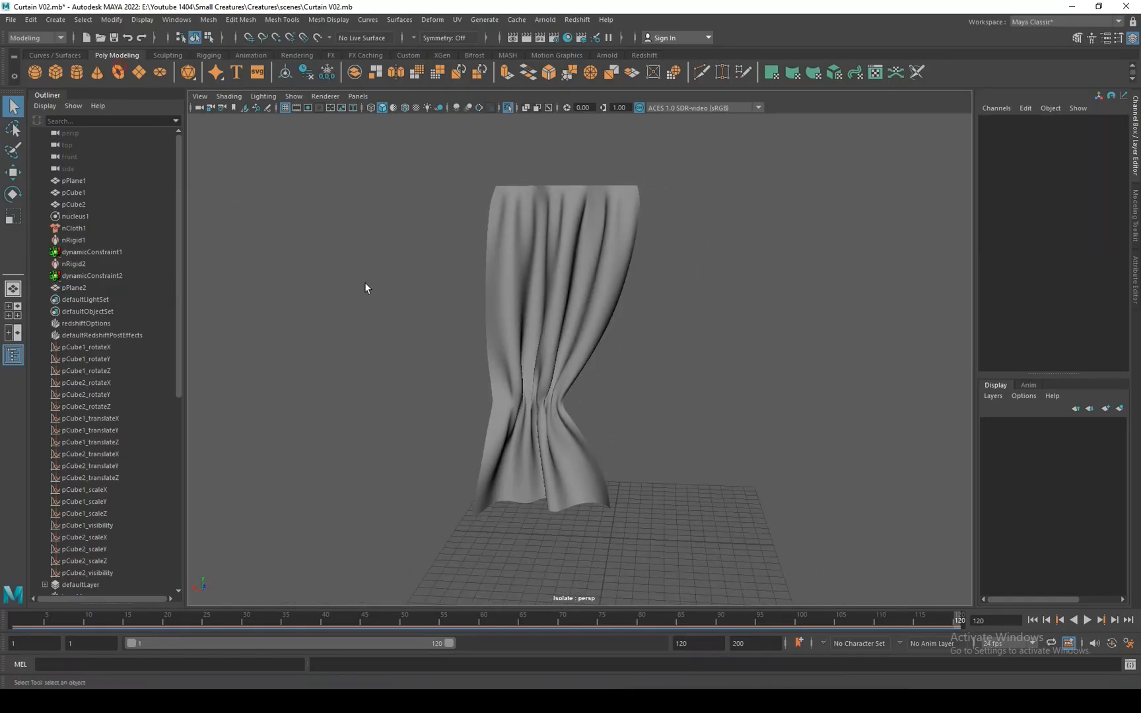
Create a polygon torus and set its Section Radius to 0.2.
click(118, 72)
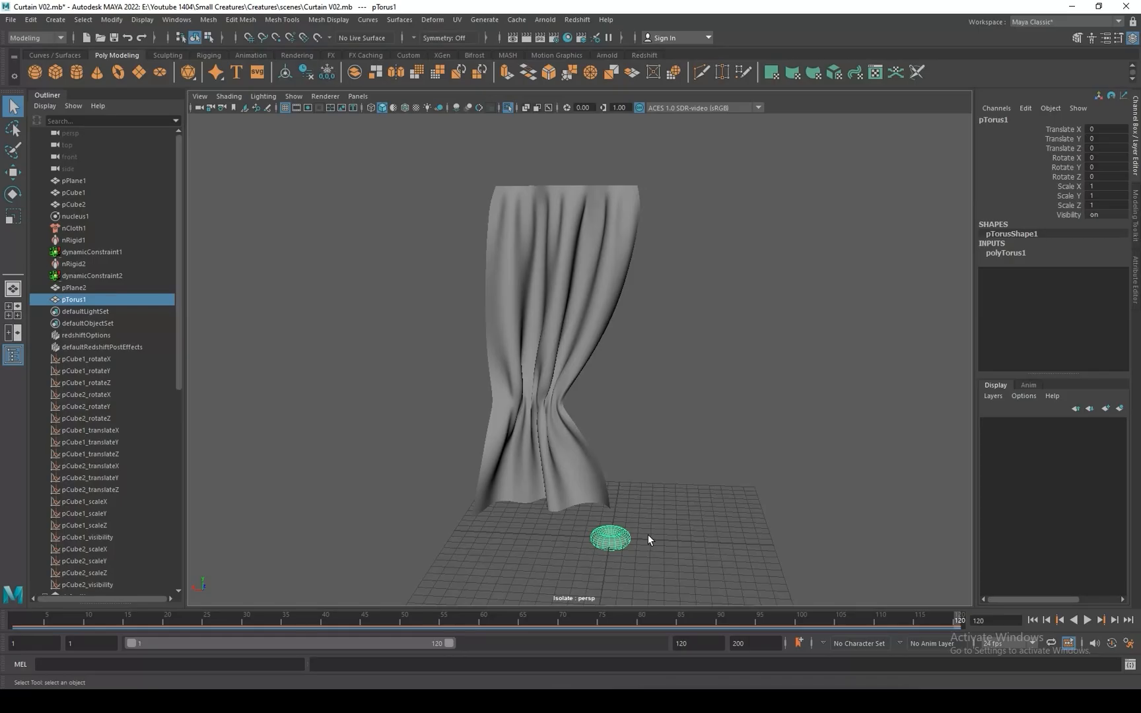
click(1018, 255)
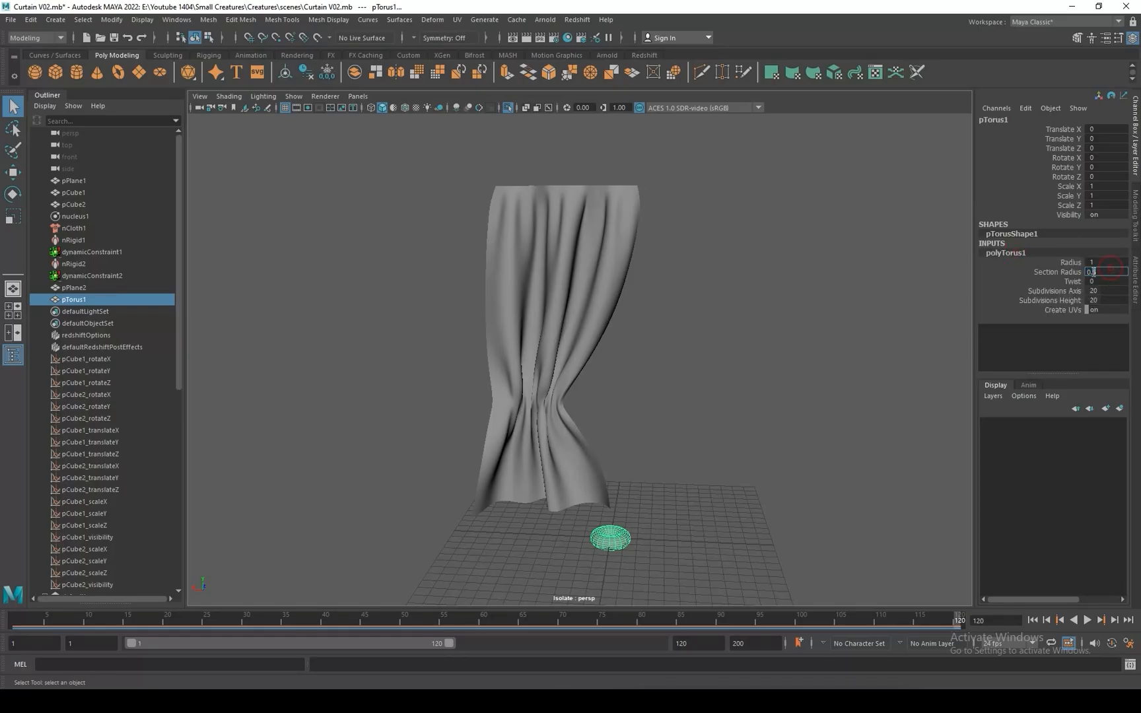
text(2)
key(Return)
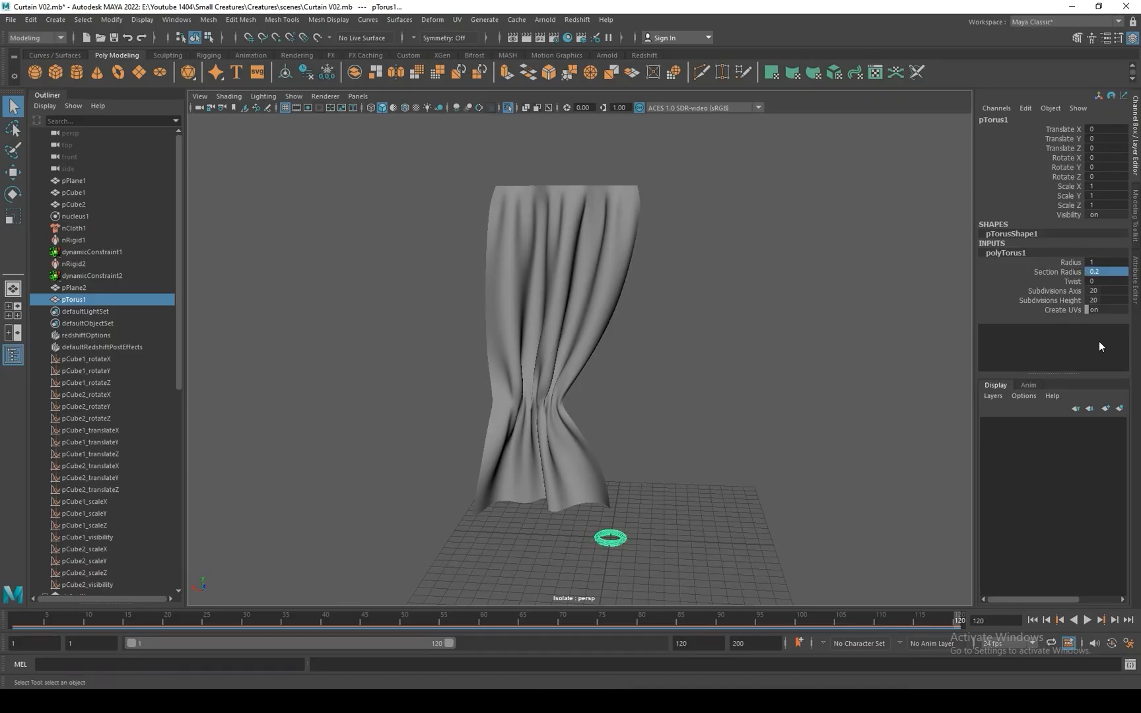
double_click(1112, 298)
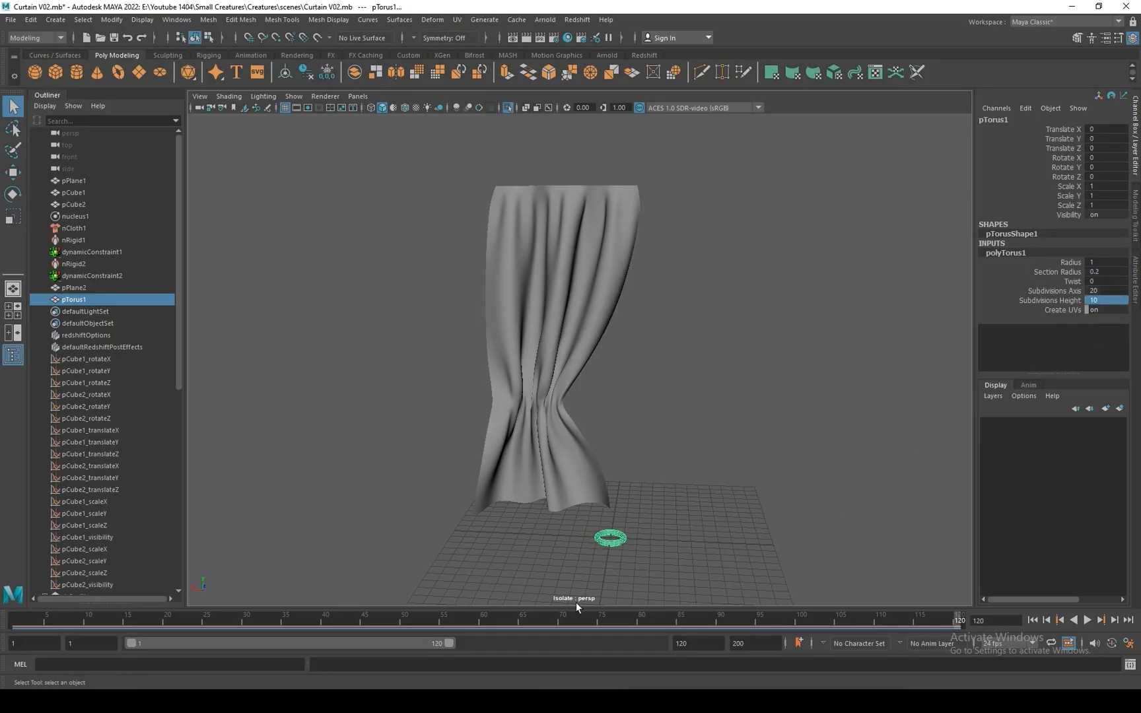
alt+right_drag(576, 603, 625, 560)
alt+middle_drag(663, 513, 678, 347)
alt+right_drag(678, 347, 891, 514)
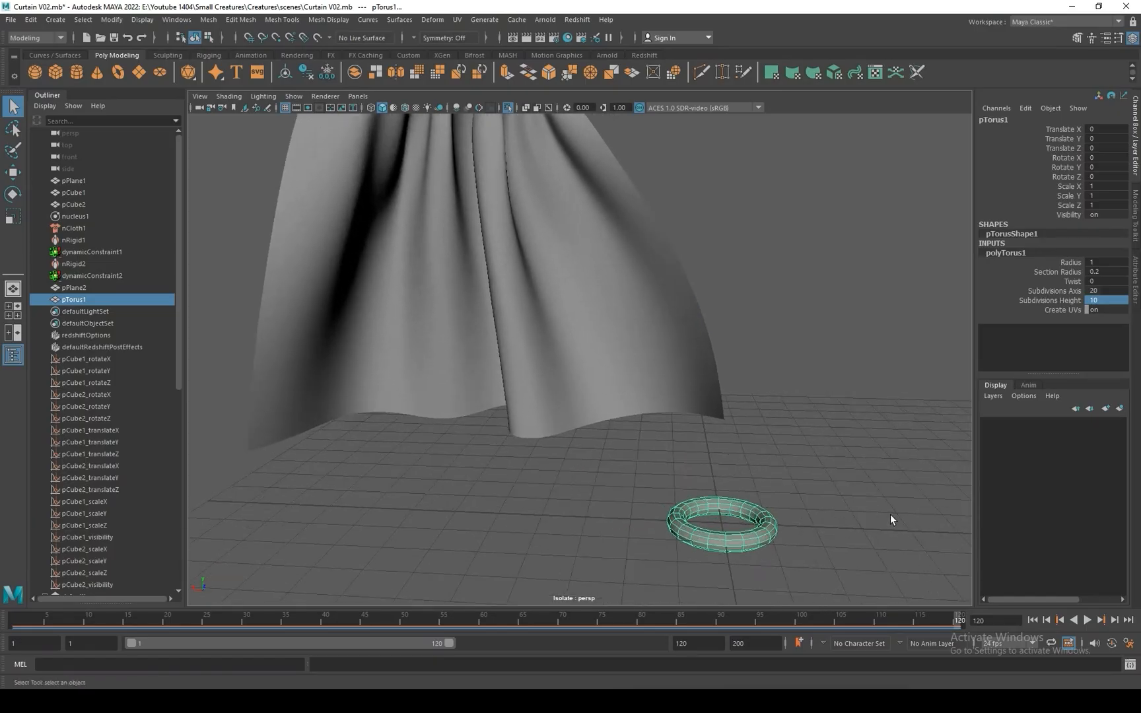
alt+drag(891, 514, 821, 529)
alt+middle_drag(832, 475, 714, 503)
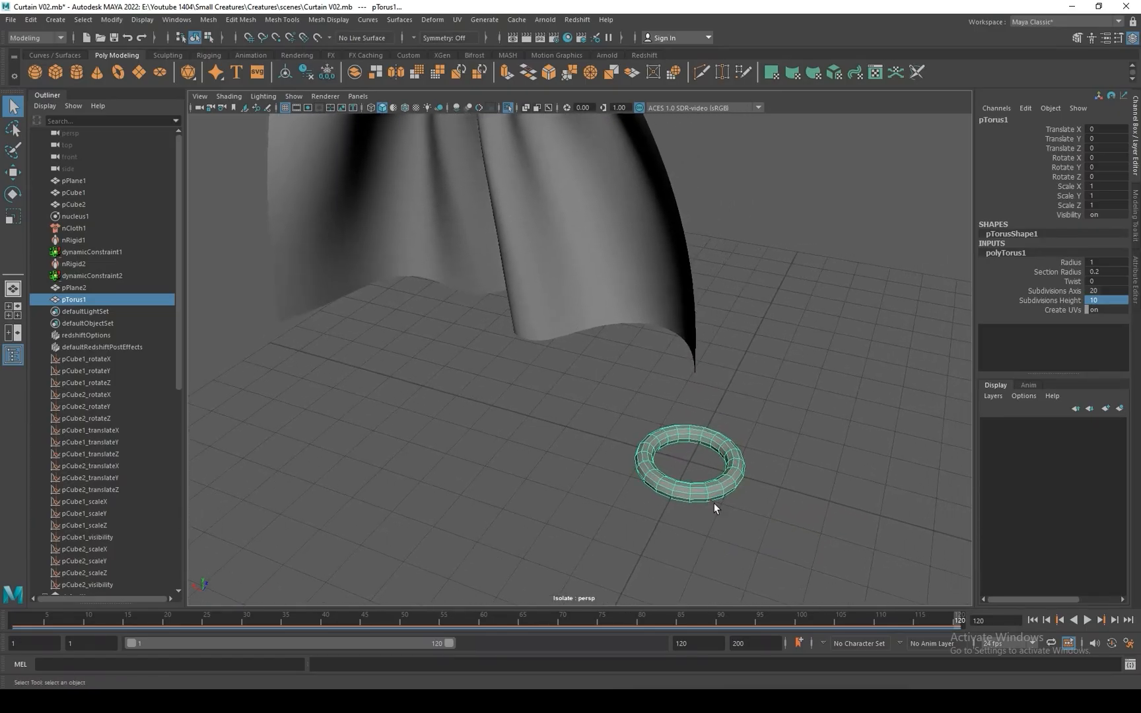
key(ctrl+z)
Set the torus's Subdivisions Height to 10.
click(1113, 300)
text(1)
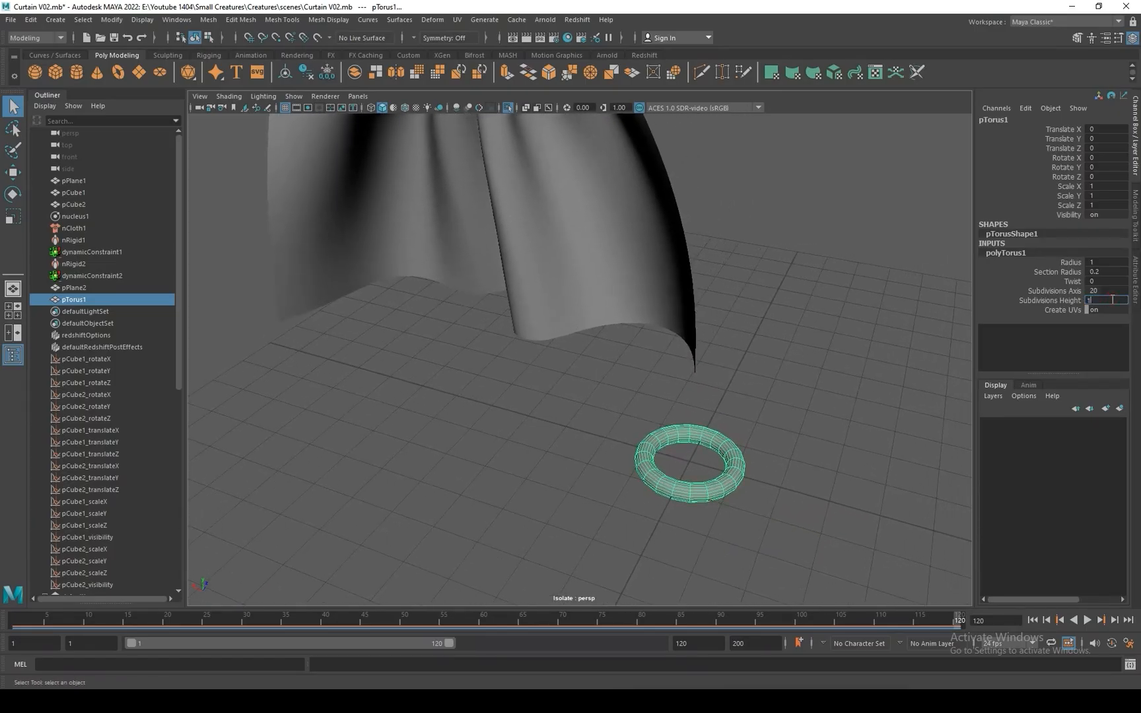
text(0)
key(Return)
Move the torus to about 5.68 in X and 5.97 in Y, toward the lower part of the curtain.
key(w)
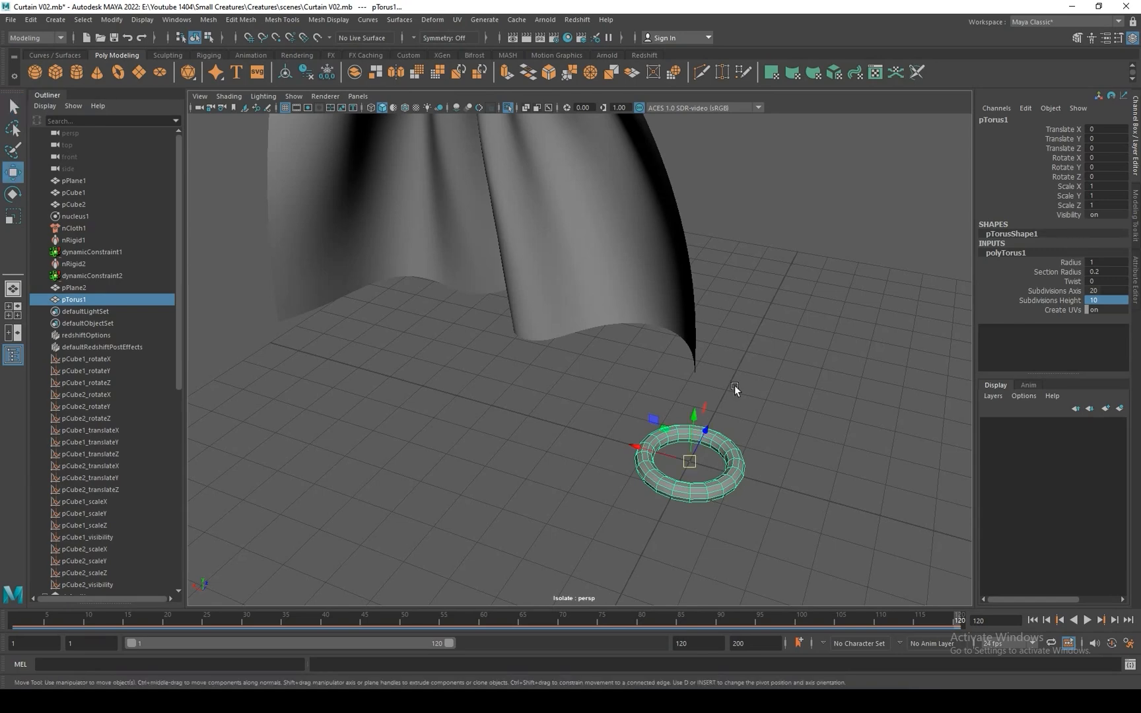
drag(695, 419, 720, 153)
scroll(837, 324, down, 5)
alt+middle_drag(662, 286, 679, 491)
drag(627, 477, 469, 433)
alt+drag(519, 375, 668, 300)
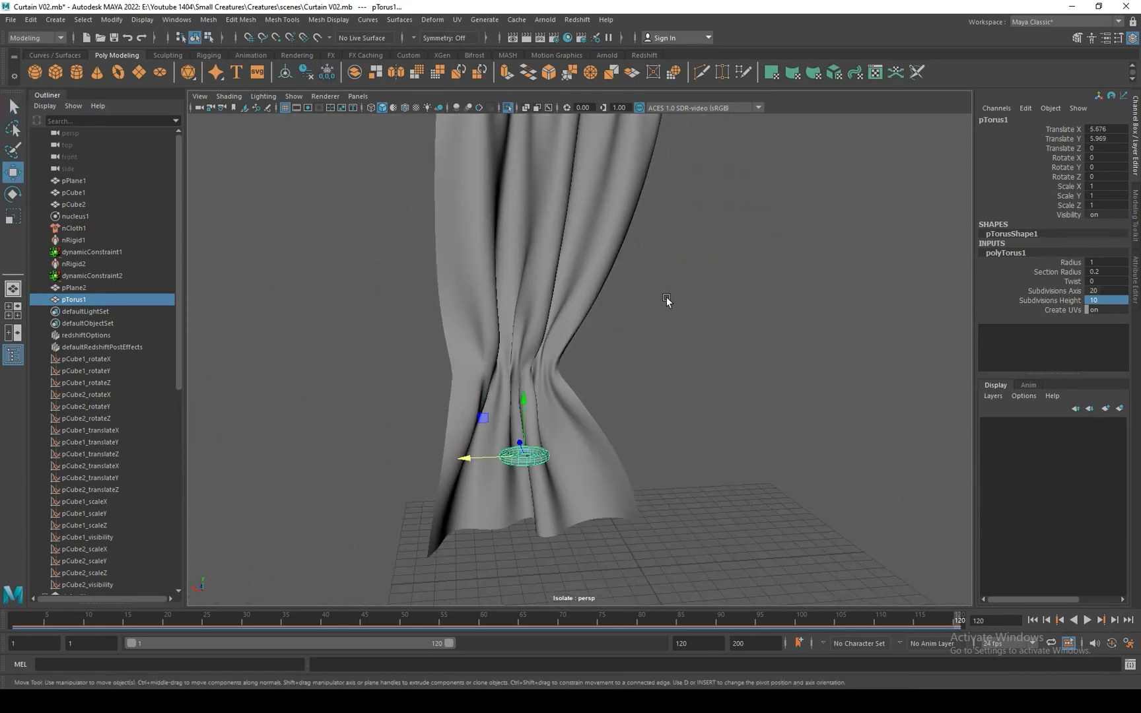
Widen the torus along X and raise it to the curtain's tied waist, at about 10.26 in Y.
key(r)
drag(484, 454, 374, 461)
key(w)
drag(518, 395, 519, 307)
alt+drag(520, 309, 397, 360)
Fit the torus around the waist: scale Z to about 1.4, rotate Y about 5.2 degrees, and shift it to about 6.56 in X and 1 in Z.
key(r)
drag(639, 342, 724, 433)
key(w)
key(e)
key(w)
key(r)
key(w)
drag(648, 470, 705, 416)
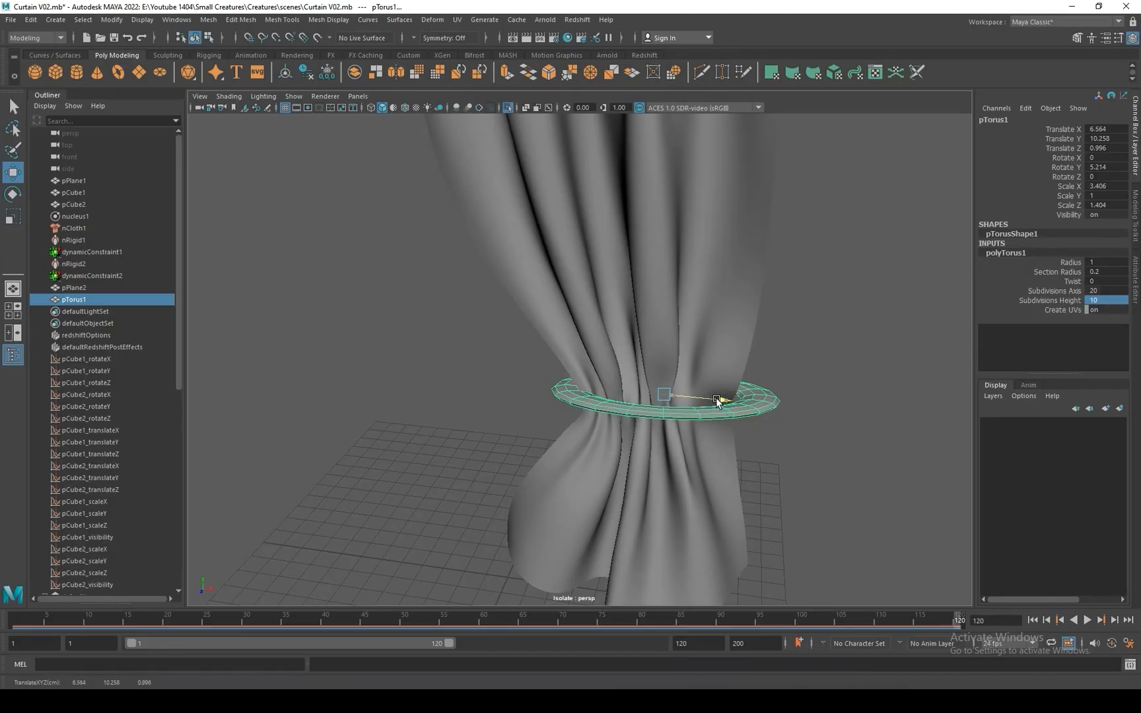
Make the torus taller in Y and refine its scale and position so it wraps closely around the curtain's waist.
key(r)
drag(661, 365, 658, 303)
alt+drag(687, 431, 550, 431)
drag(466, 417, 479, 418)
key(w)
right_drag(519, 469, 528, 486)
Isolate the torus and delete all of its faces except the two innermost face loops.
alt+drag(531, 482, 722, 456)
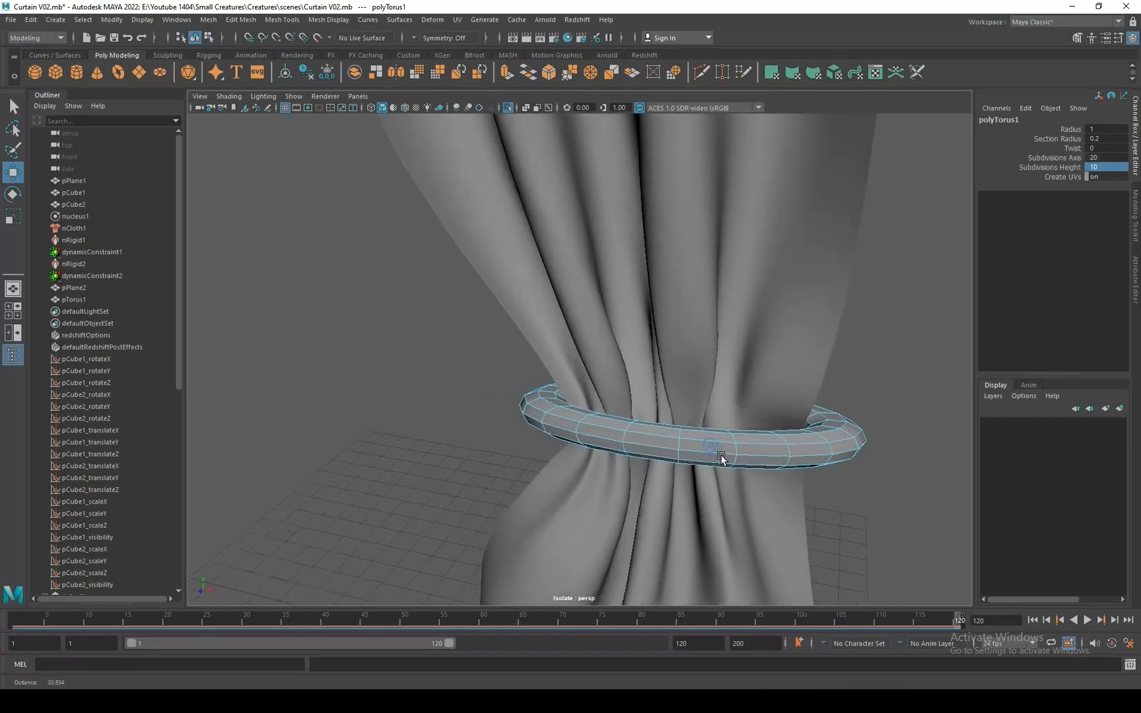
alt+right_drag(721, 456, 775, 475)
right_drag(596, 449, 655, 407)
click(507, 108)
key(q)
double_click(693, 408)
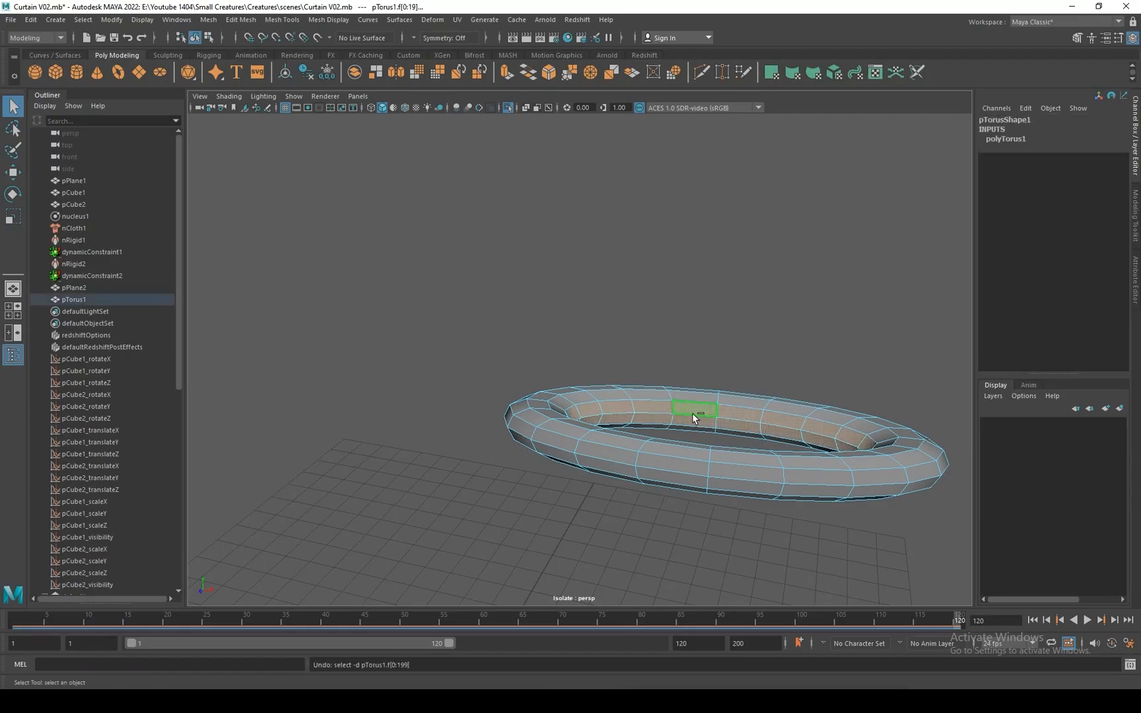
drag(431, 302, 972, 563)
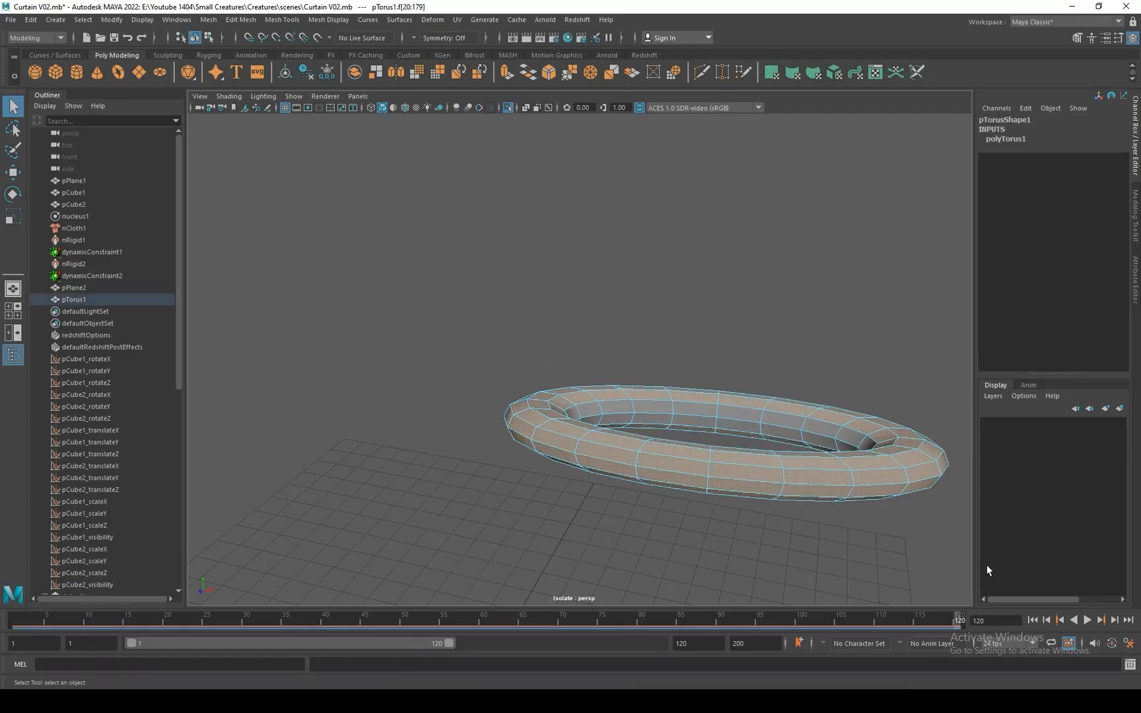
key(Delete)
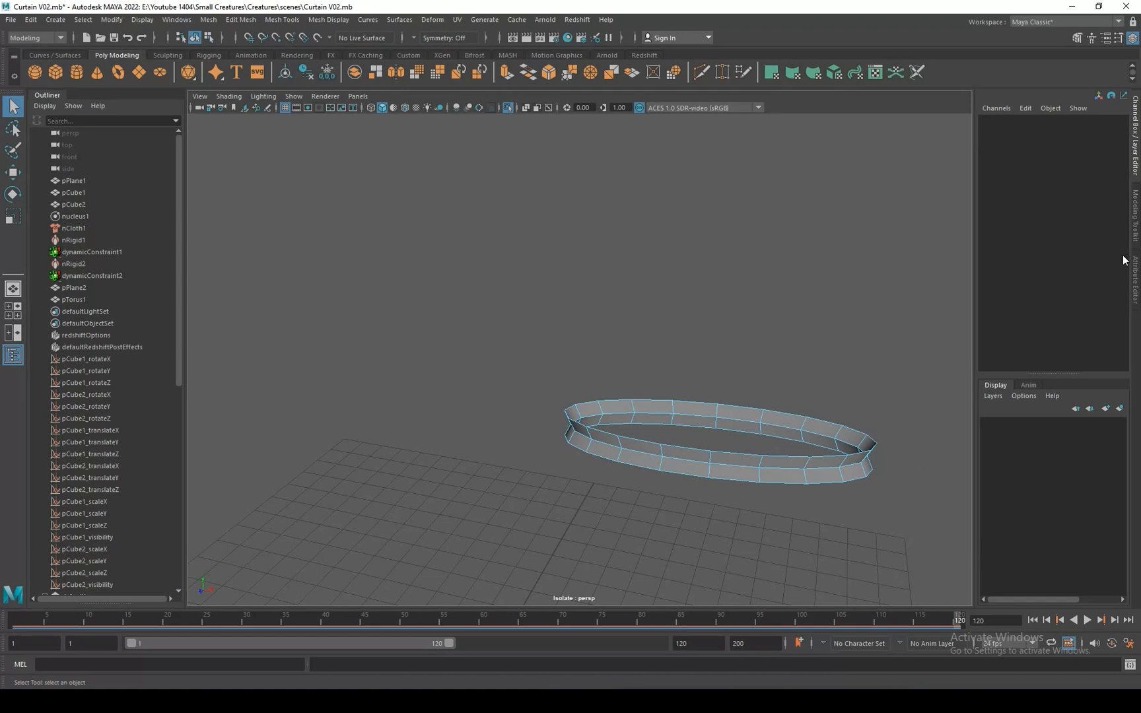
Remove the middle edge loop of the remaining ring with Quad Draw, leaving a single-row flat band.
click(1136, 283)
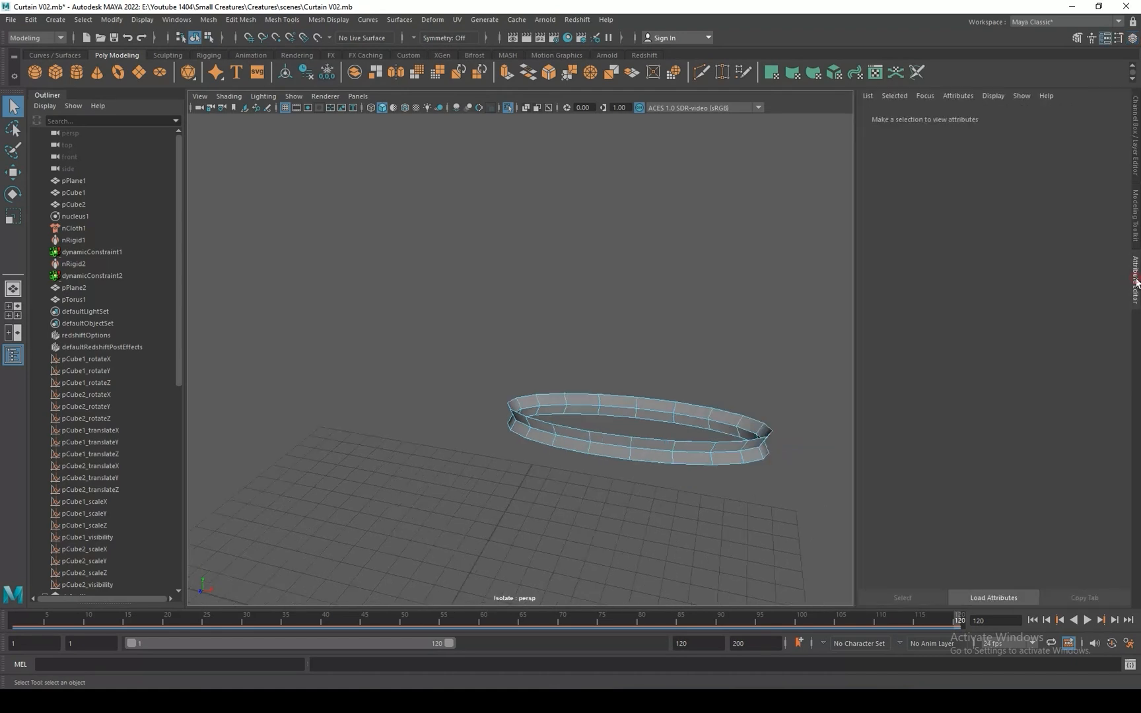
click(1137, 231)
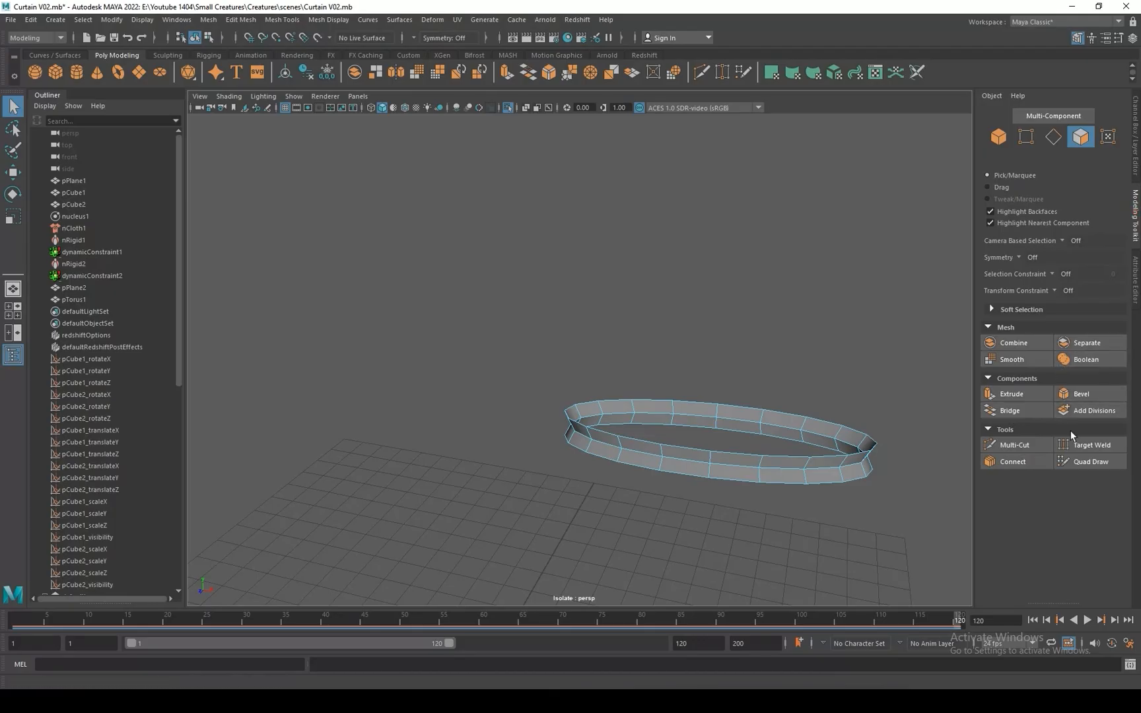
click(1092, 462)
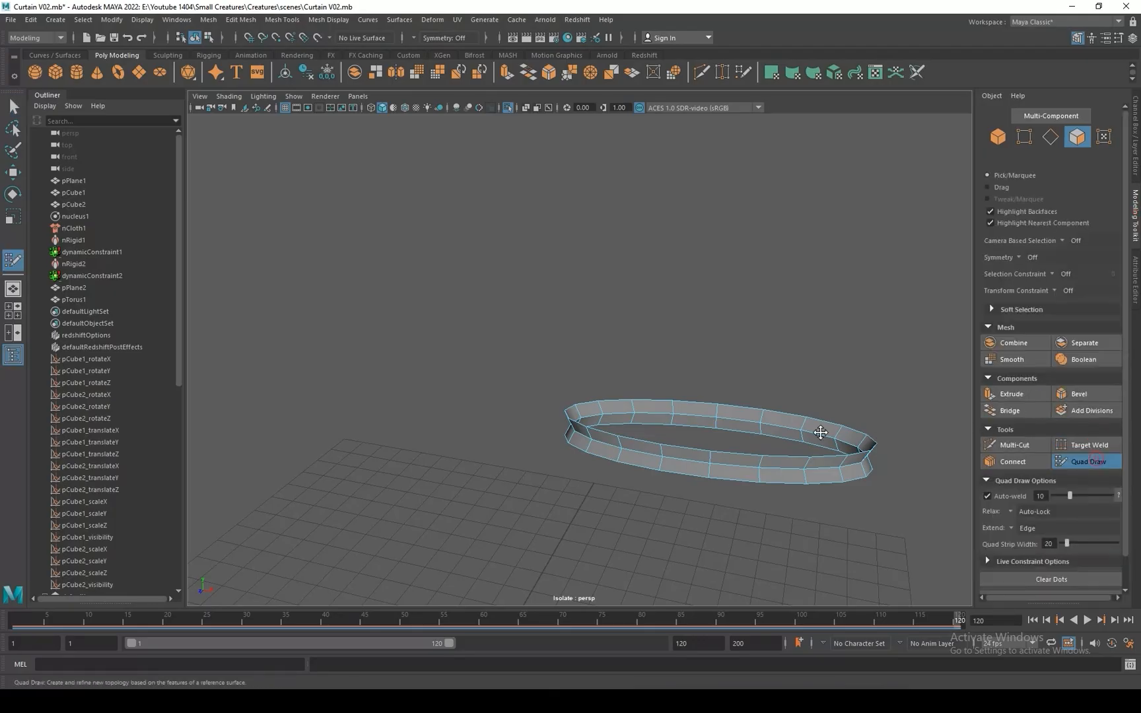
ctrl+shift+click(744, 422)
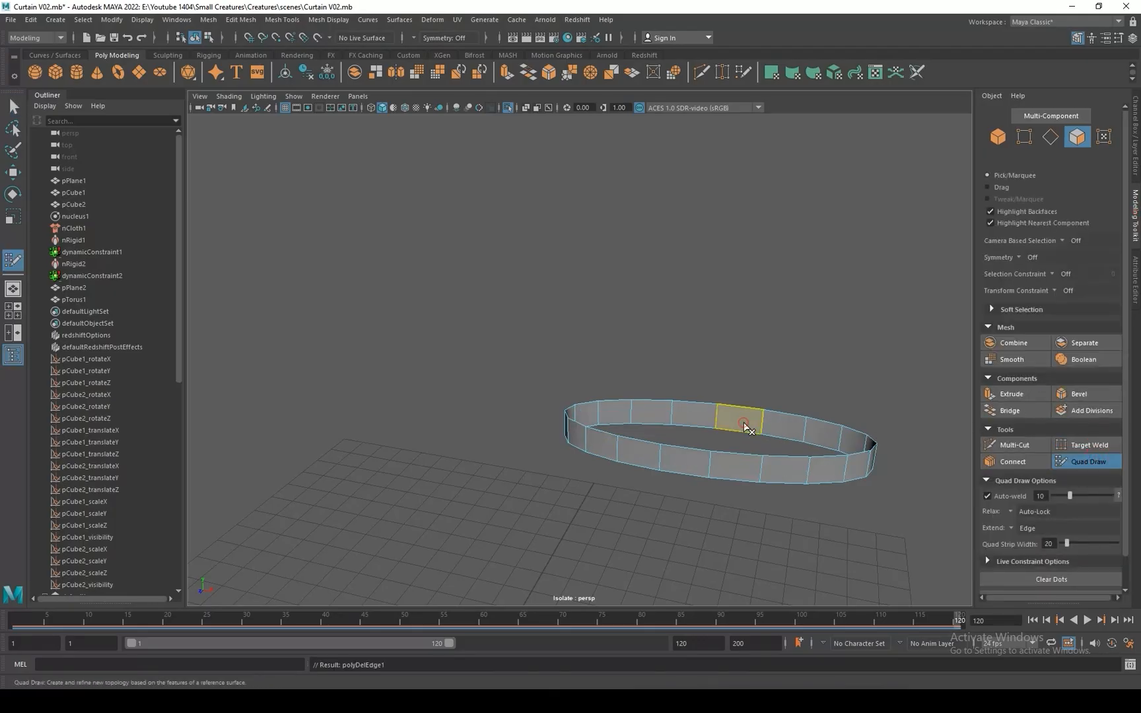
Return the band to object mode, isolate it together with the curtain pPlane2, and select only the band.
key(w)
right_drag(764, 418, 832, 354)
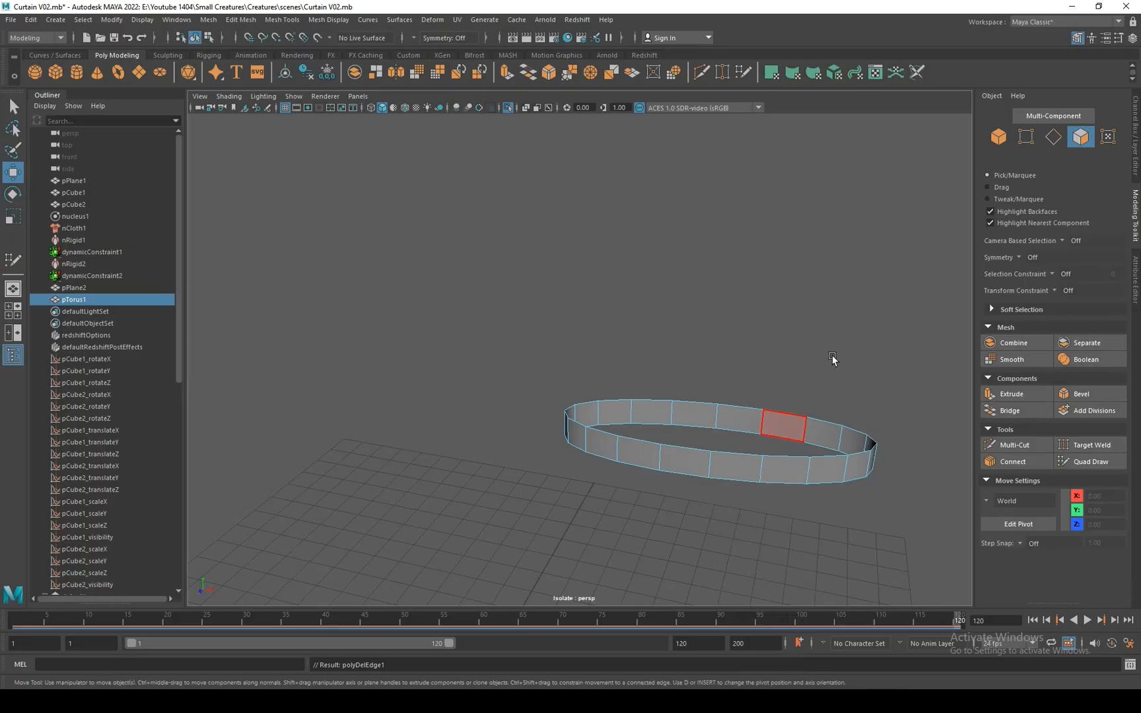
click(507, 107)
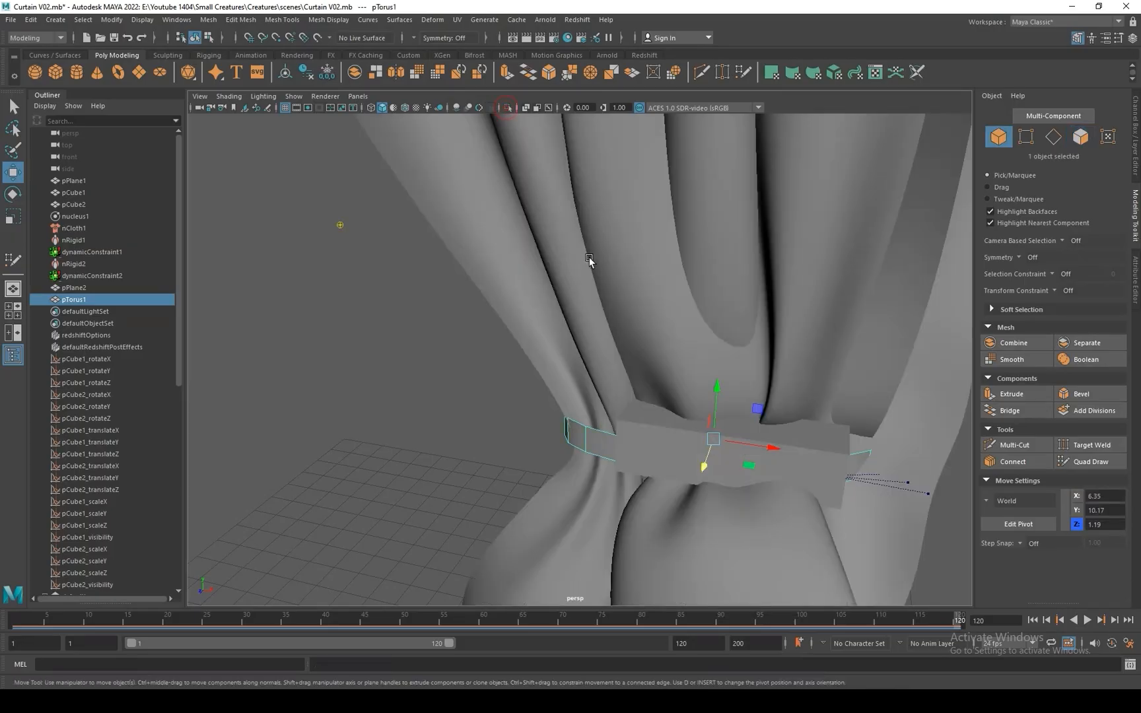
ctrl+click(92, 288)
click(508, 108)
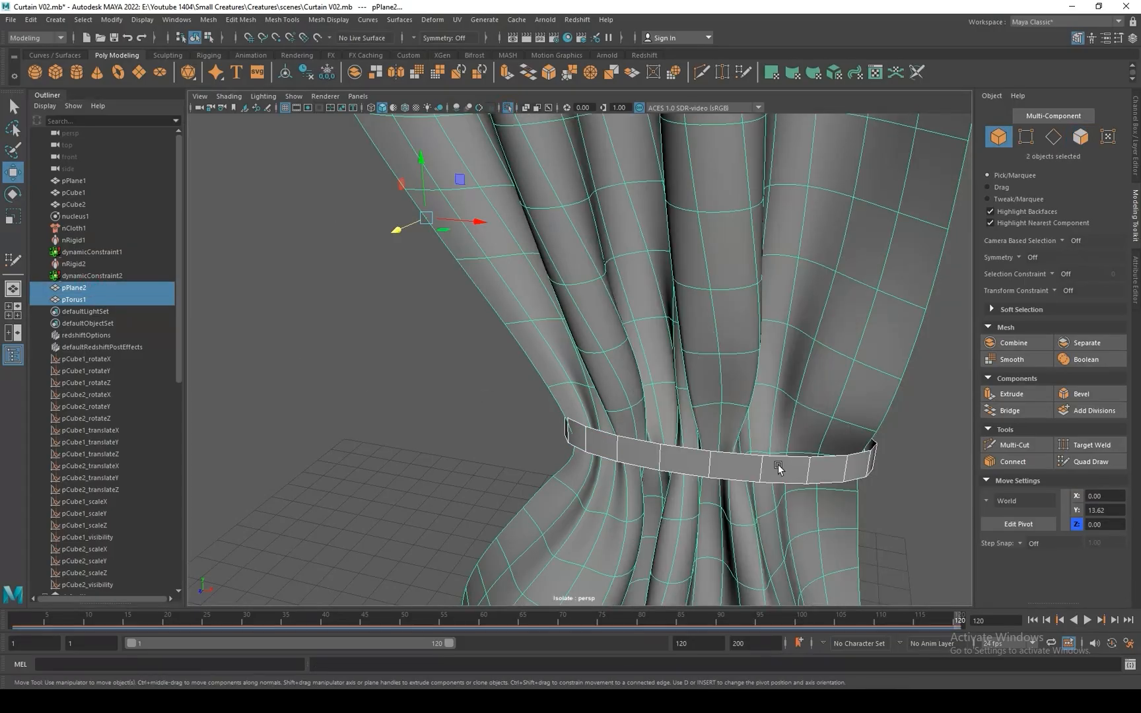
alt+drag(778, 466, 787, 367)
click(795, 389)
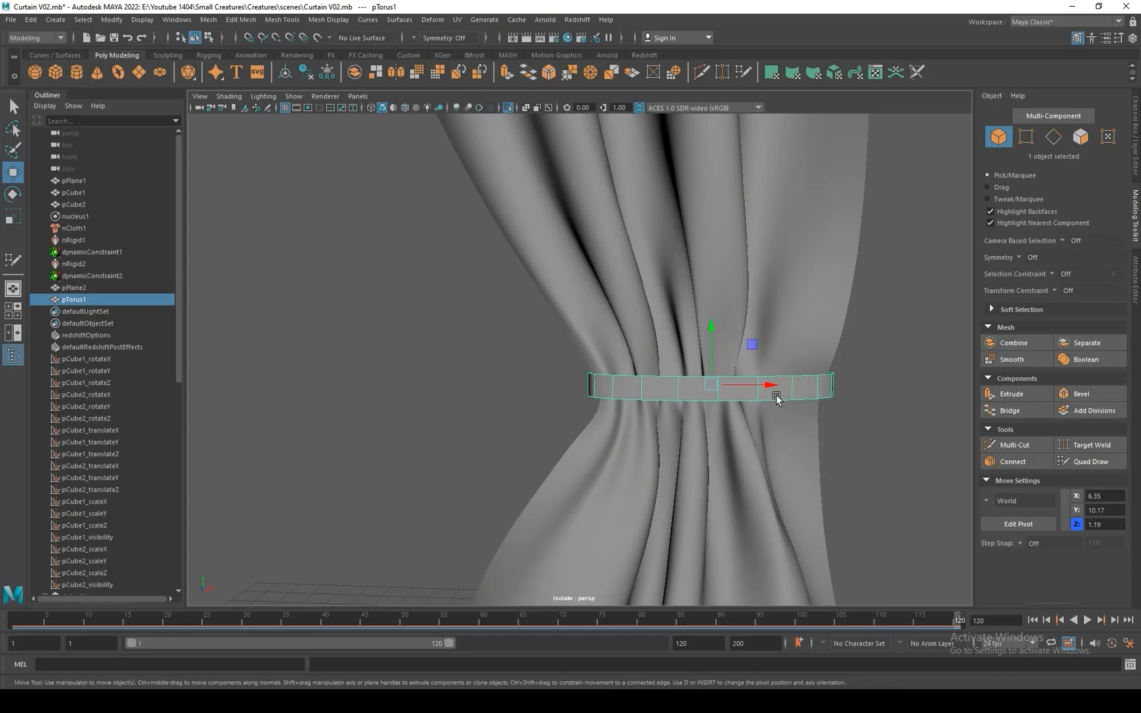
Lower the band to Y 9.96 and adjust its rotation to follow the curtain's waist.
drag(714, 327, 756, 402)
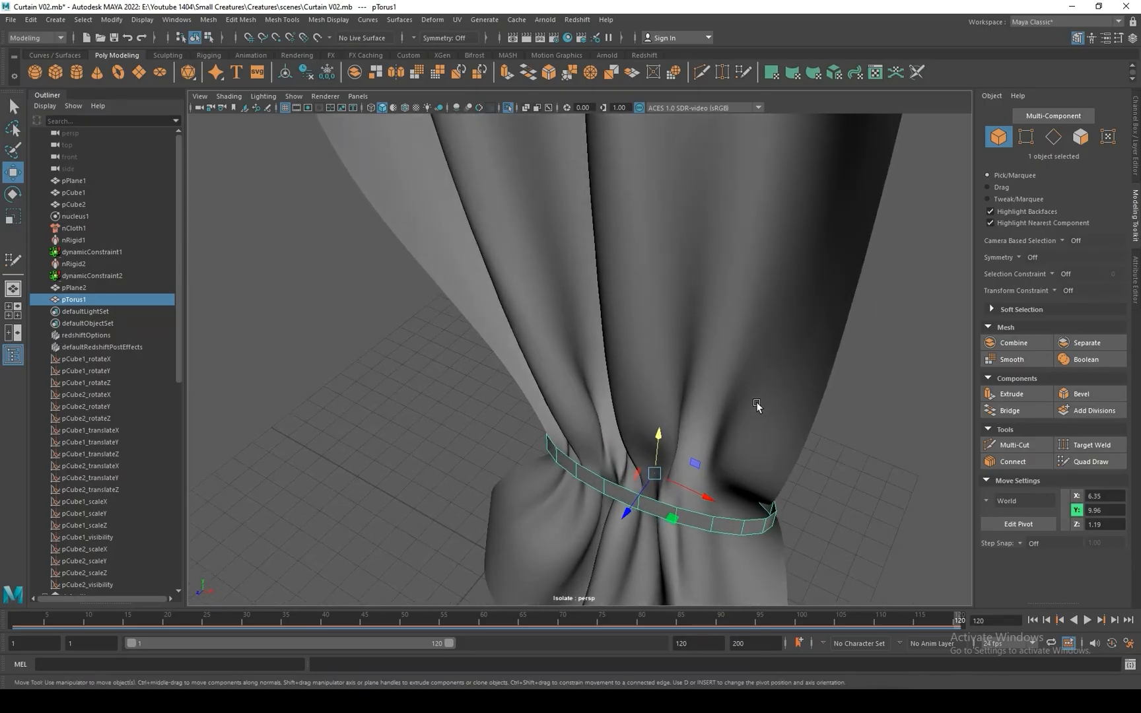
key(e)
drag(668, 513, 596, 443)
key(w)
right_drag(526, 451, 466, 373)
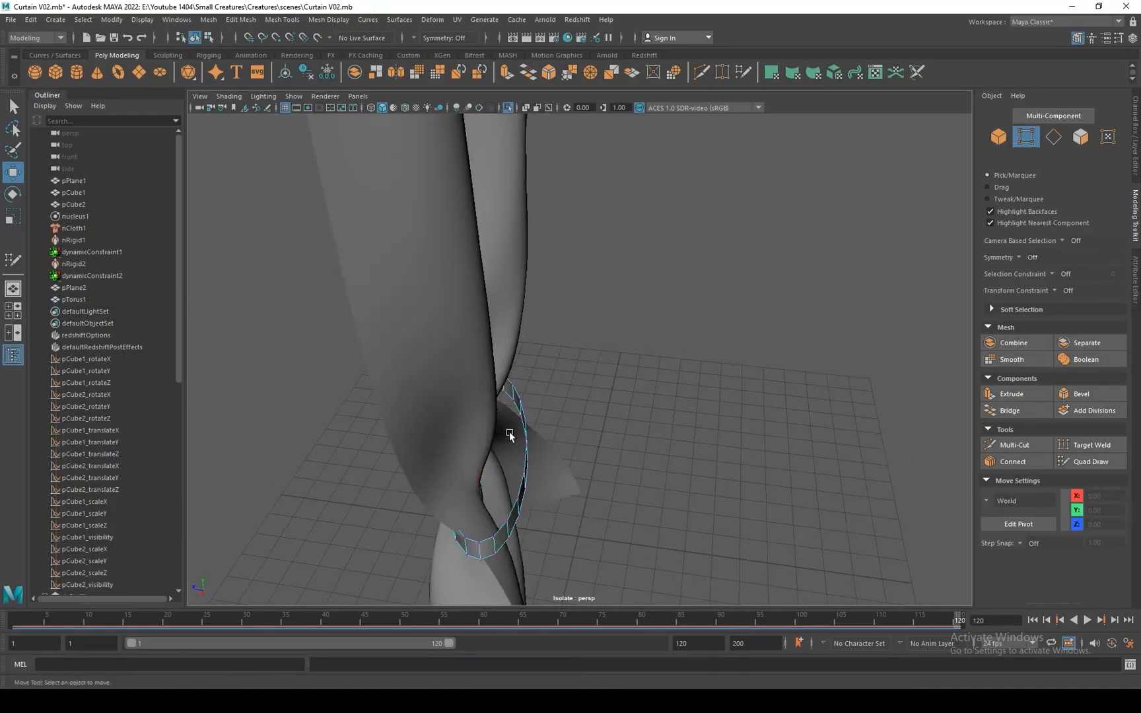
Shift the vertices at the back of the band in Z toward the curtain, using soft selection.
click(522, 449)
key(b)
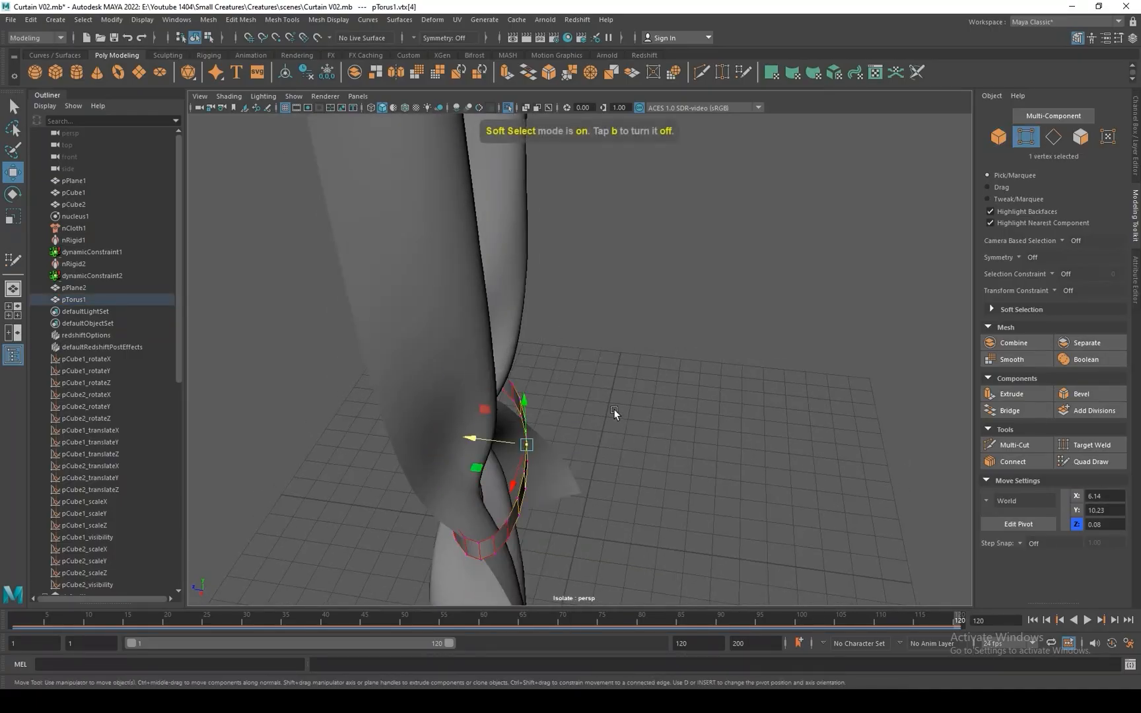
drag(619, 409, 486, 442)
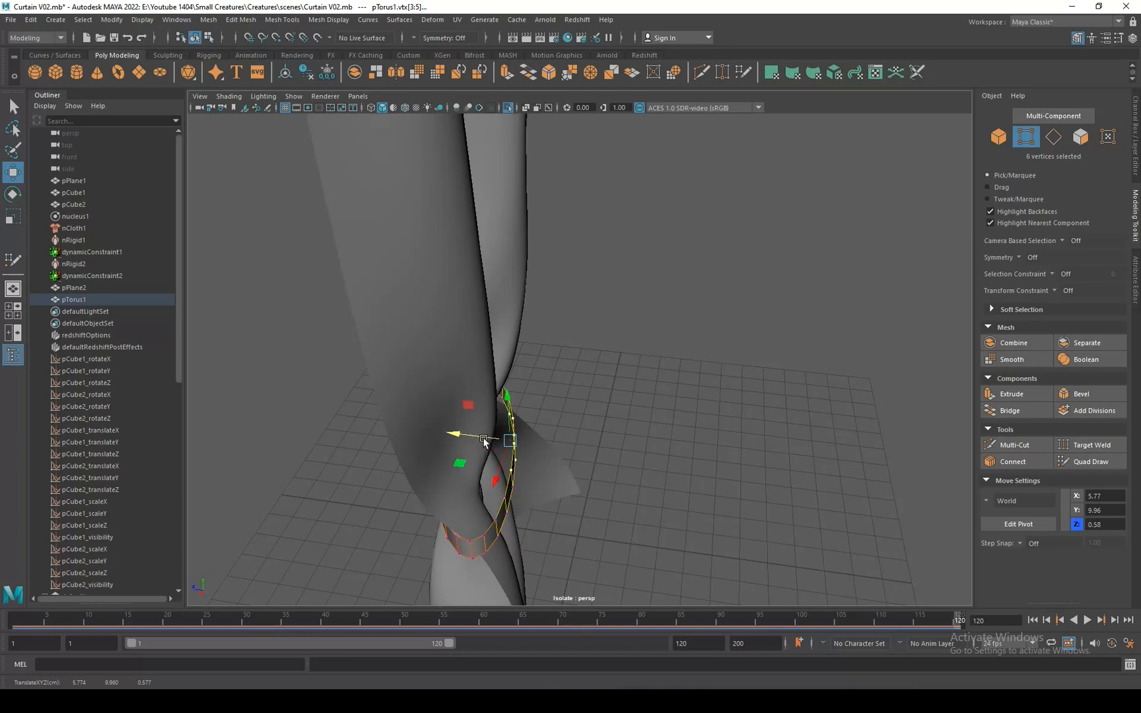
key(ctrl+z)
key(b)
drag(577, 445, 383, 369)
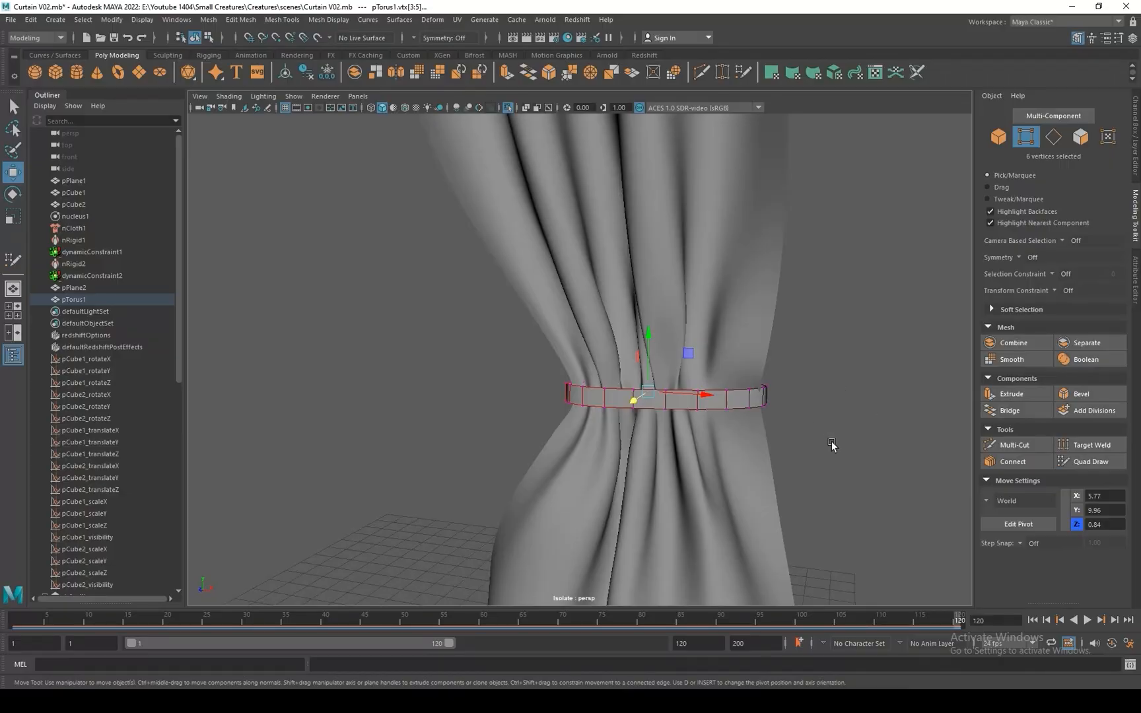
Lift the vertices at one end of the band with soft selection so it slants upward, and return to object mode.
alt+right_drag(833, 444, 726, 335)
drag(707, 354, 683, 395)
click(661, 334)
key(ctrl+z)
key(ctrl+z)
key(b)
drag(656, 327, 659, 322)
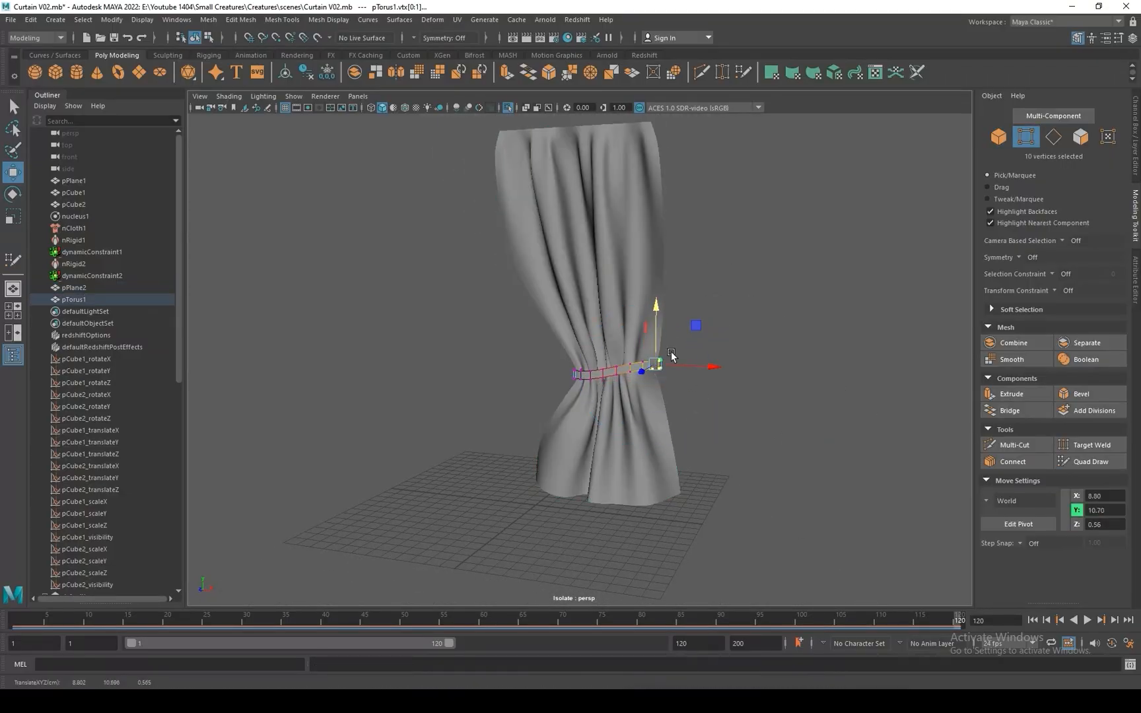
drag(686, 368, 690, 368)
alt+drag(644, 401, 662, 397)
right_drag(641, 370, 823, 446)
click(725, 344)
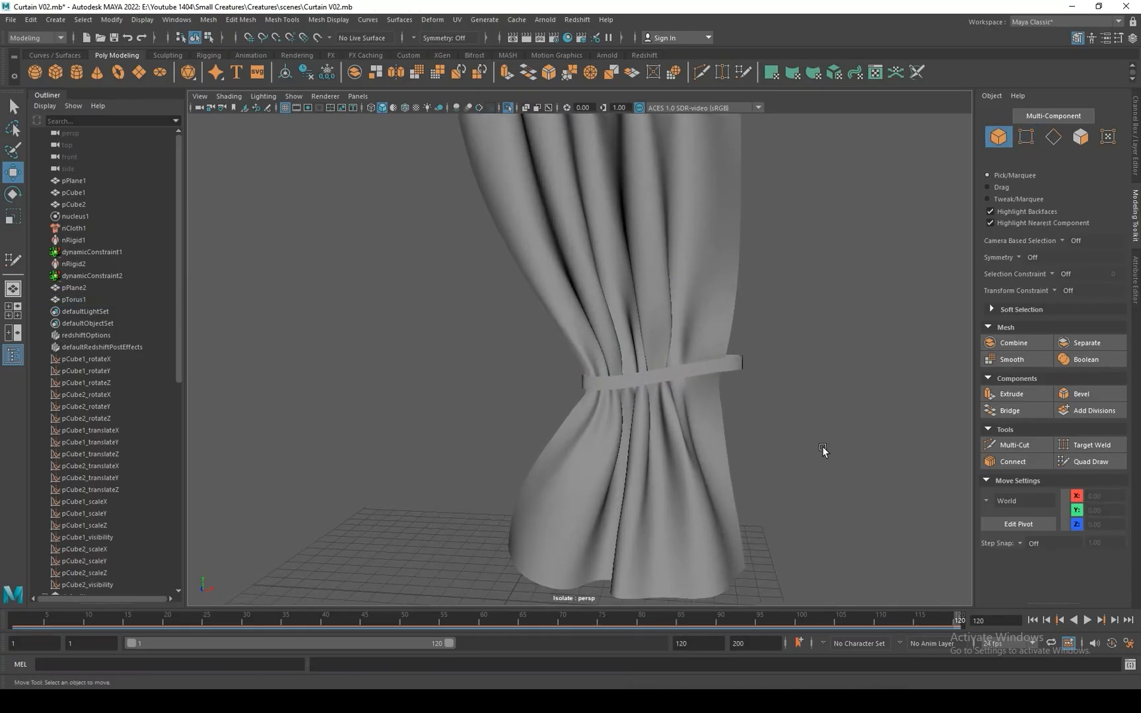
Create a polygon cylinder at the grid's centre and set its axis subdivisions to 10.
click(76, 79)
alt+drag(566, 548, 598, 463)
click(1138, 132)
click(1046, 252)
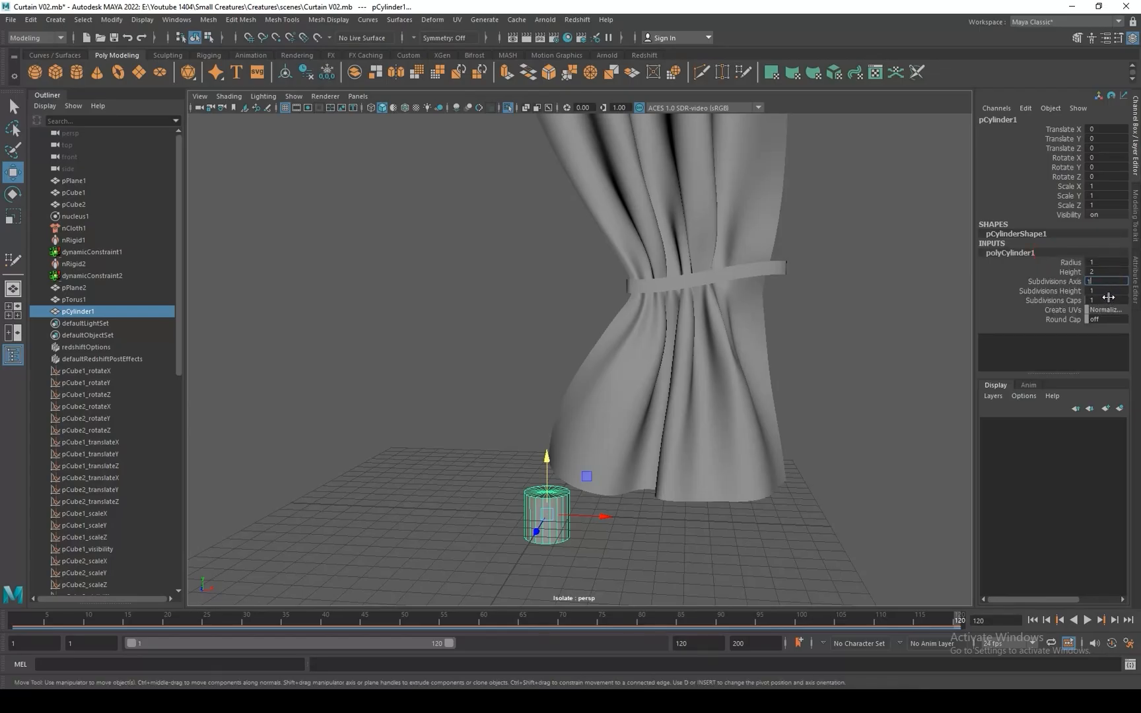
text(10)
key(Return)
Scale the cylinder to about 0.292 in X and Z and 1.308 in Y, and raise it to about Y 1.222.
alt+drag(618, 496, 515, 339)
alt+right_drag(515, 338, 586, 428)
key(r)
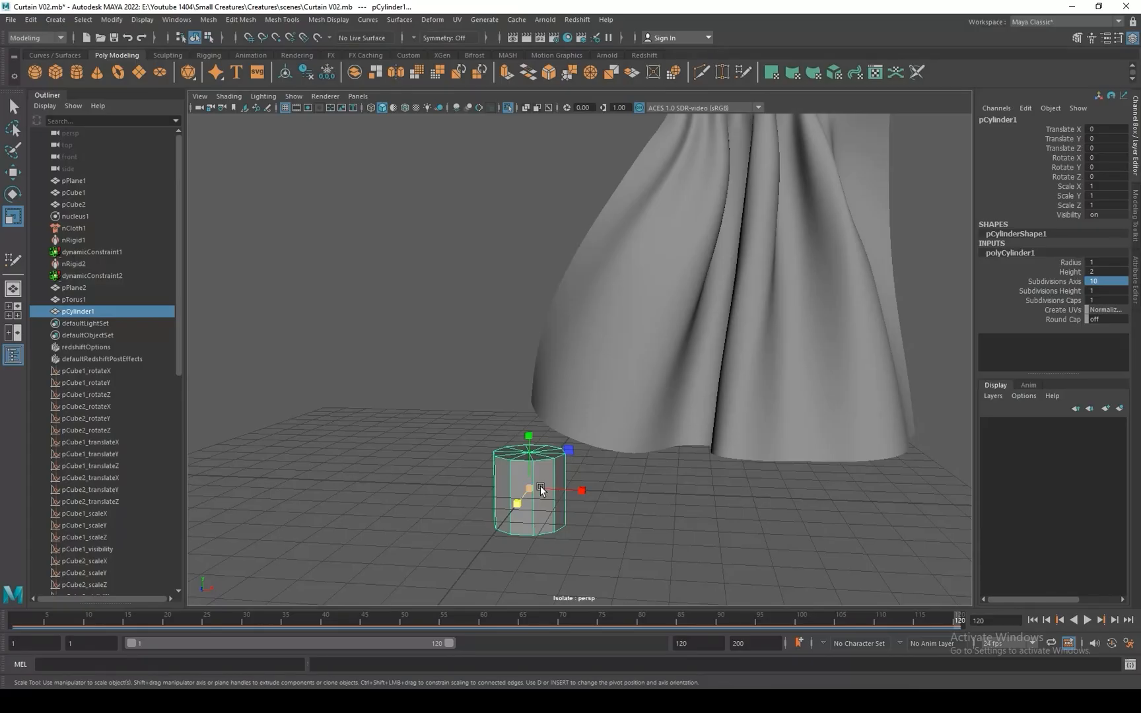
drag(541, 487, 540, 308)
key(w)
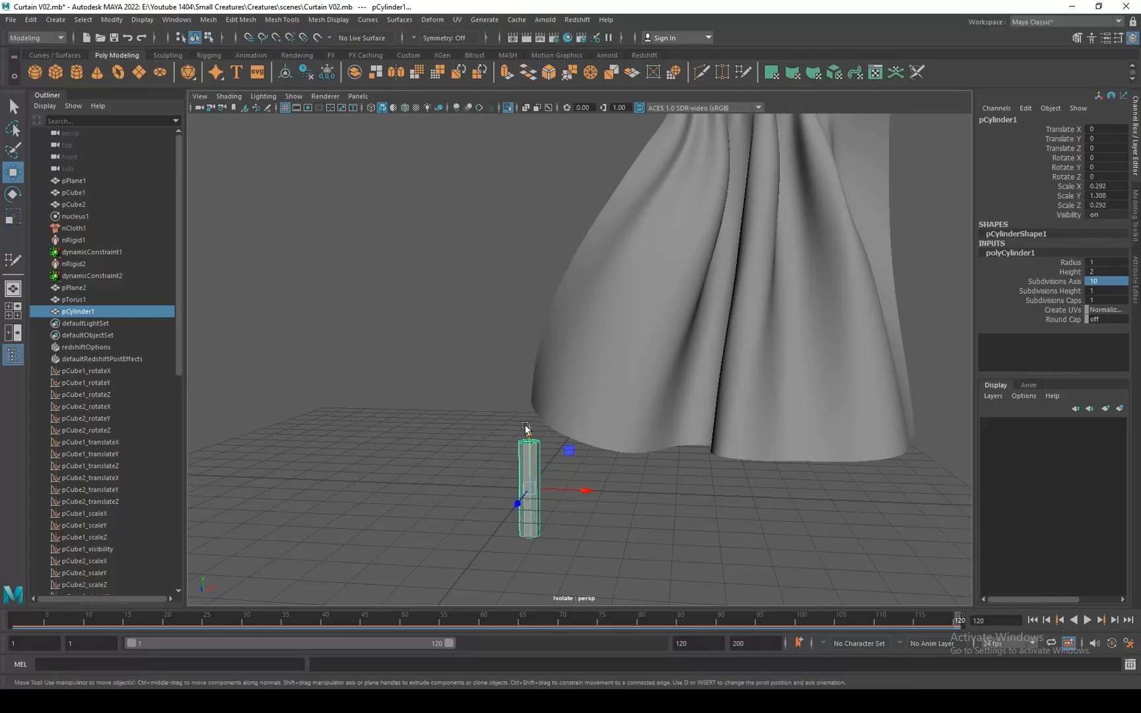
drag(529, 426, 528, 388)
alt+right_drag(528, 387, 662, 431)
alt+drag(660, 427, 676, 469)
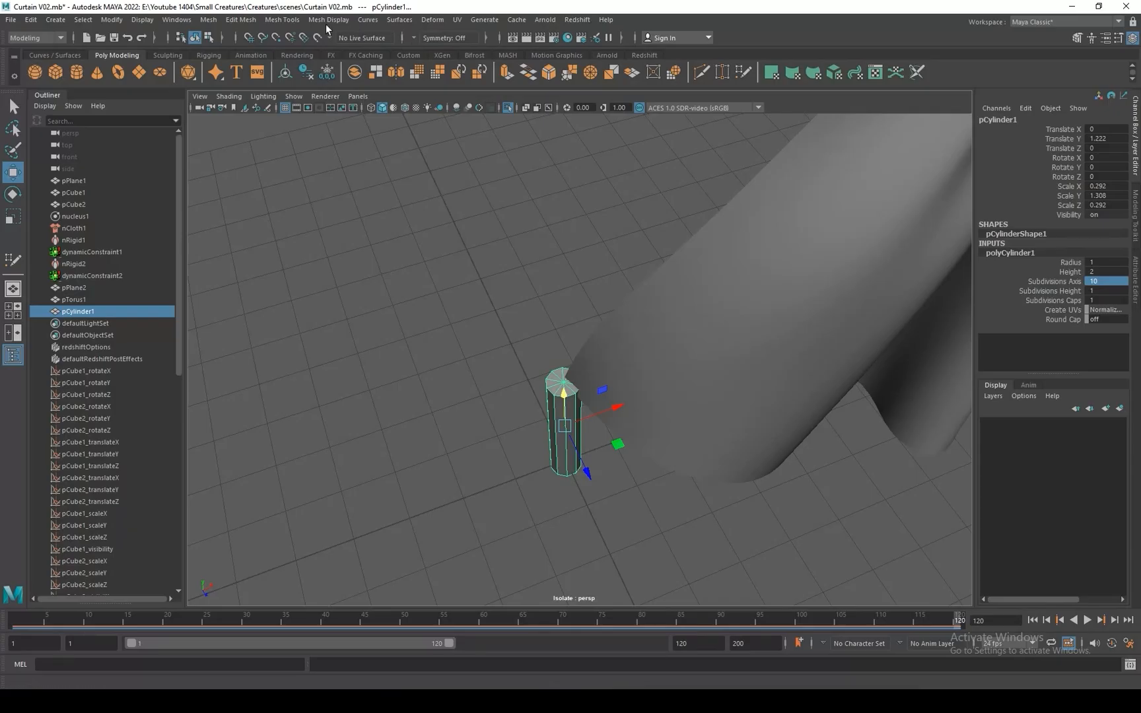
Add Insert Edge Loop to the shelf, and insert a loop just below the cylinder's top, scaled outward into a wide rim.
click(284, 20)
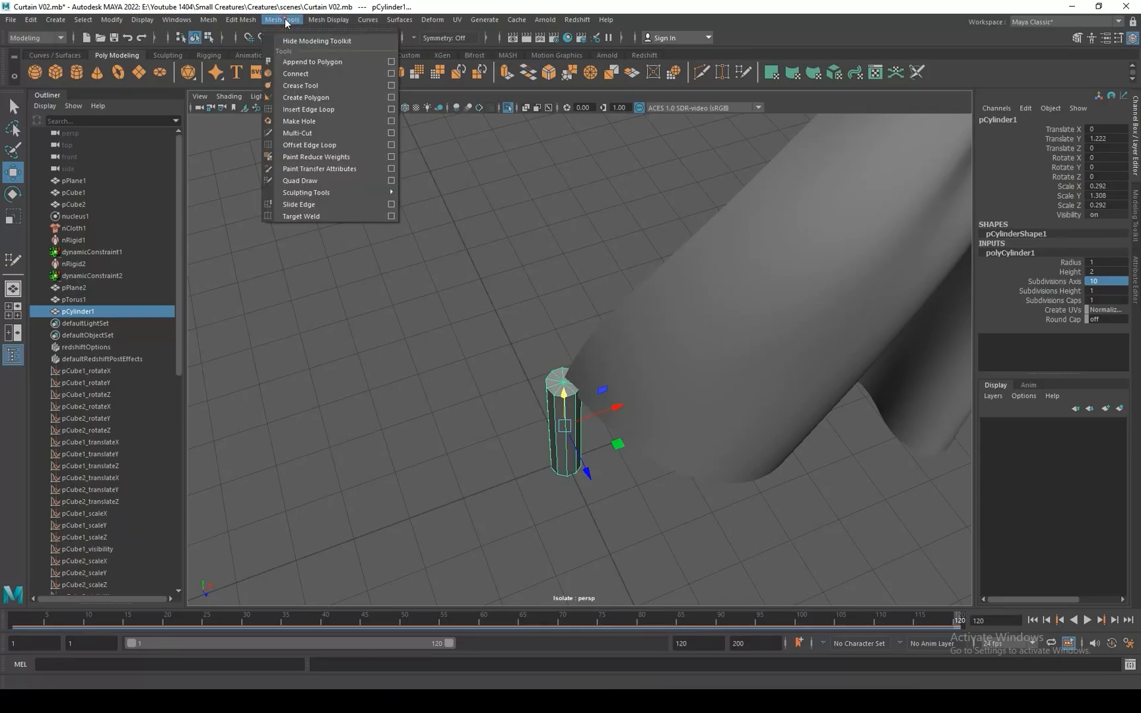
click(309, 109)
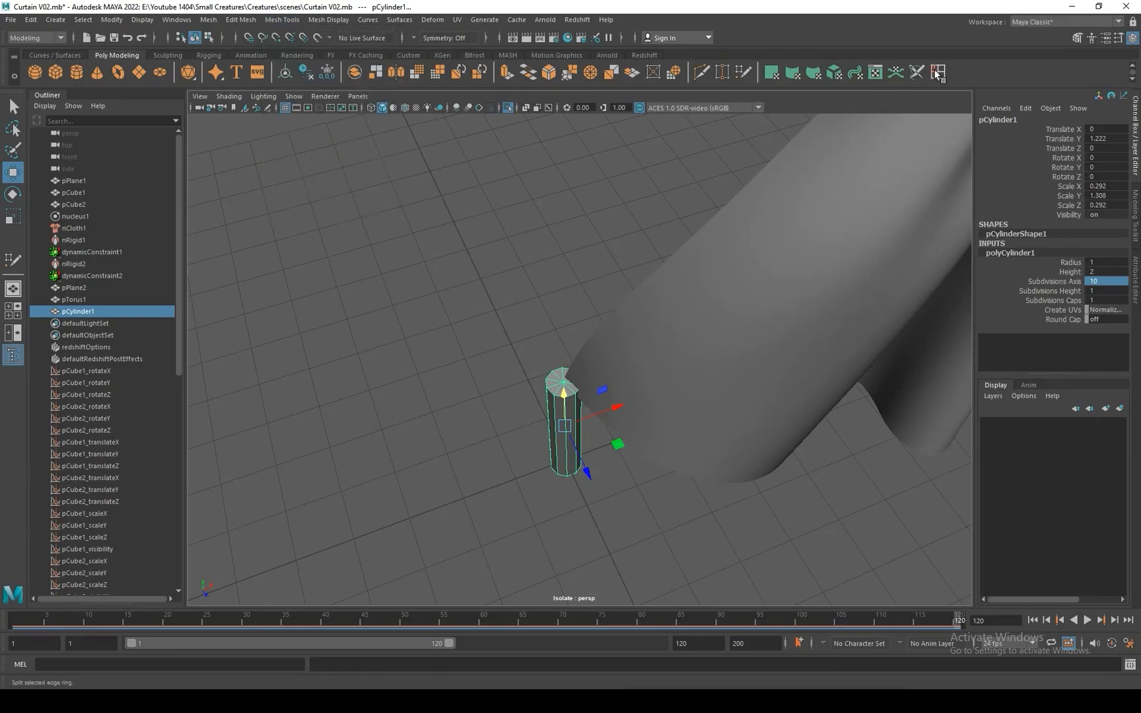
scroll(628, 426, up, 2)
alt+drag(634, 424, 713, 395)
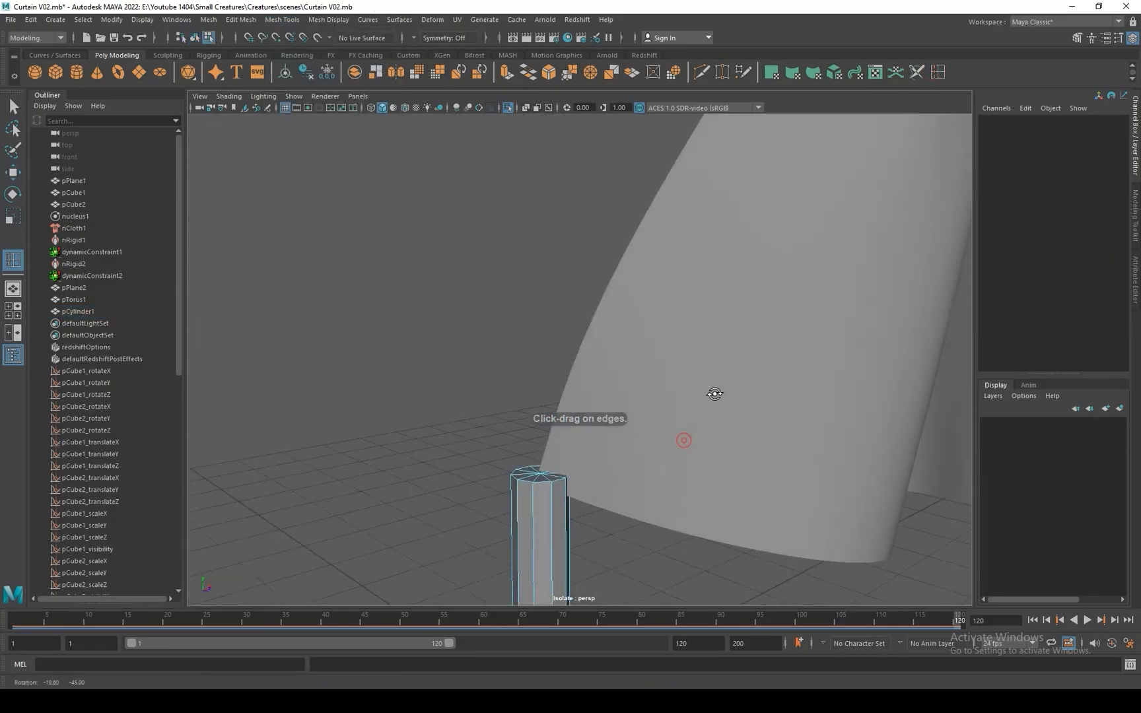
click(528, 514)
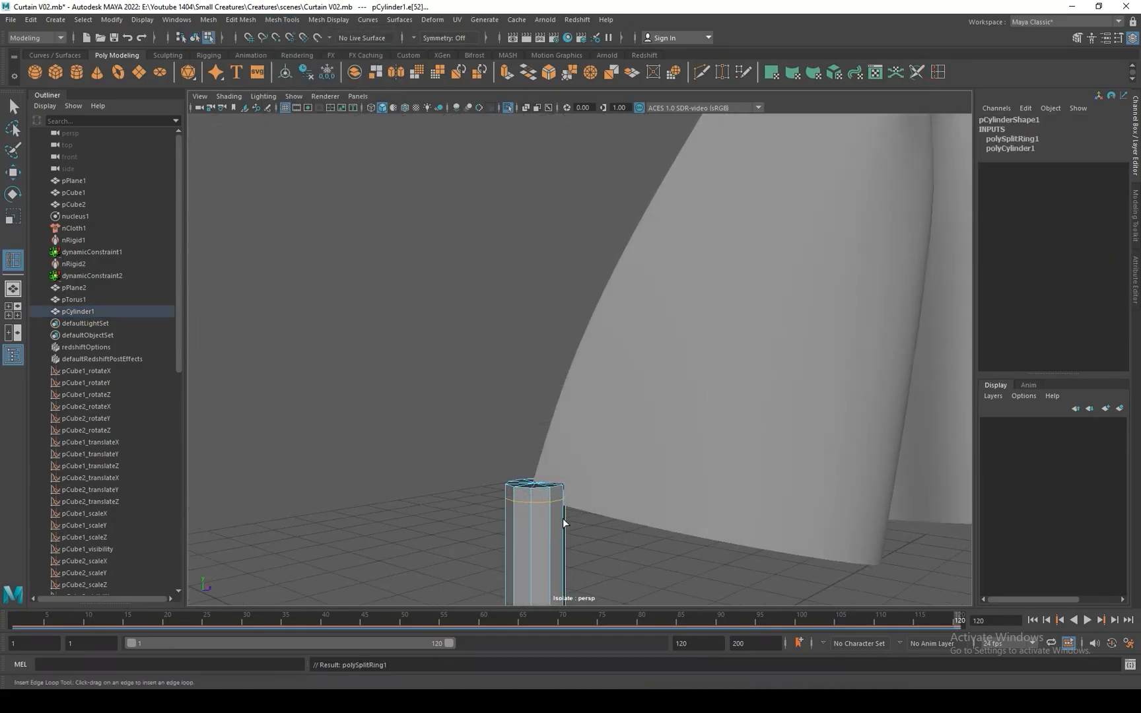
alt+drag(562, 518, 673, 387)
key(r)
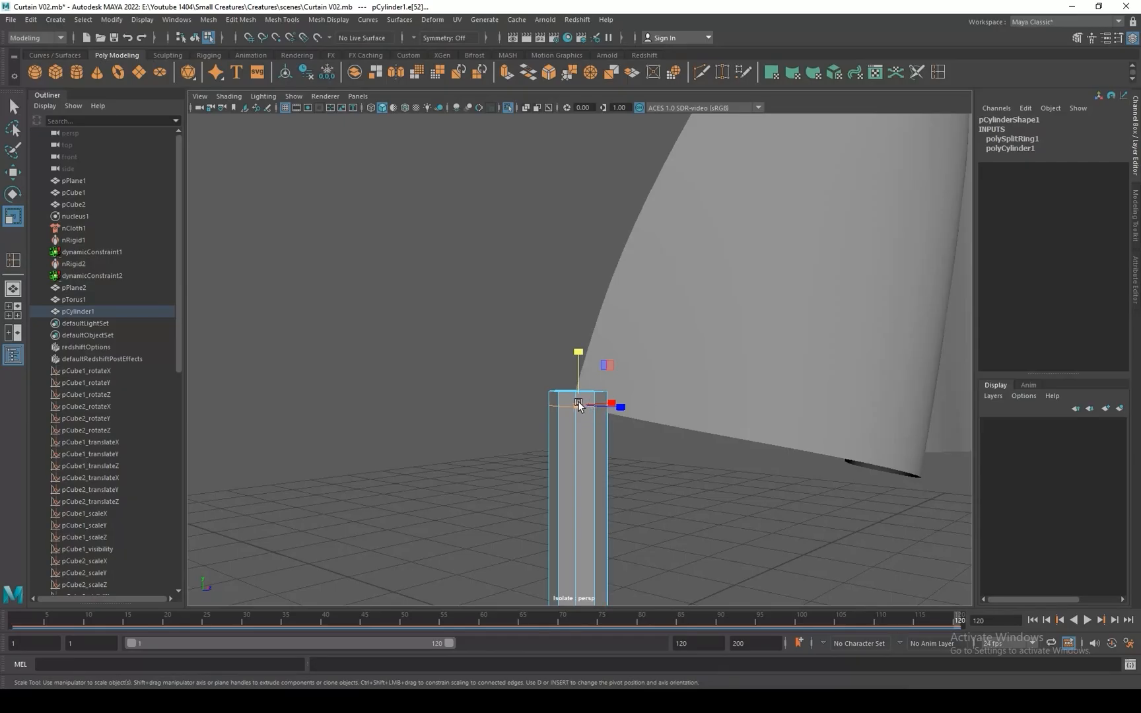
drag(579, 405, 599, 430)
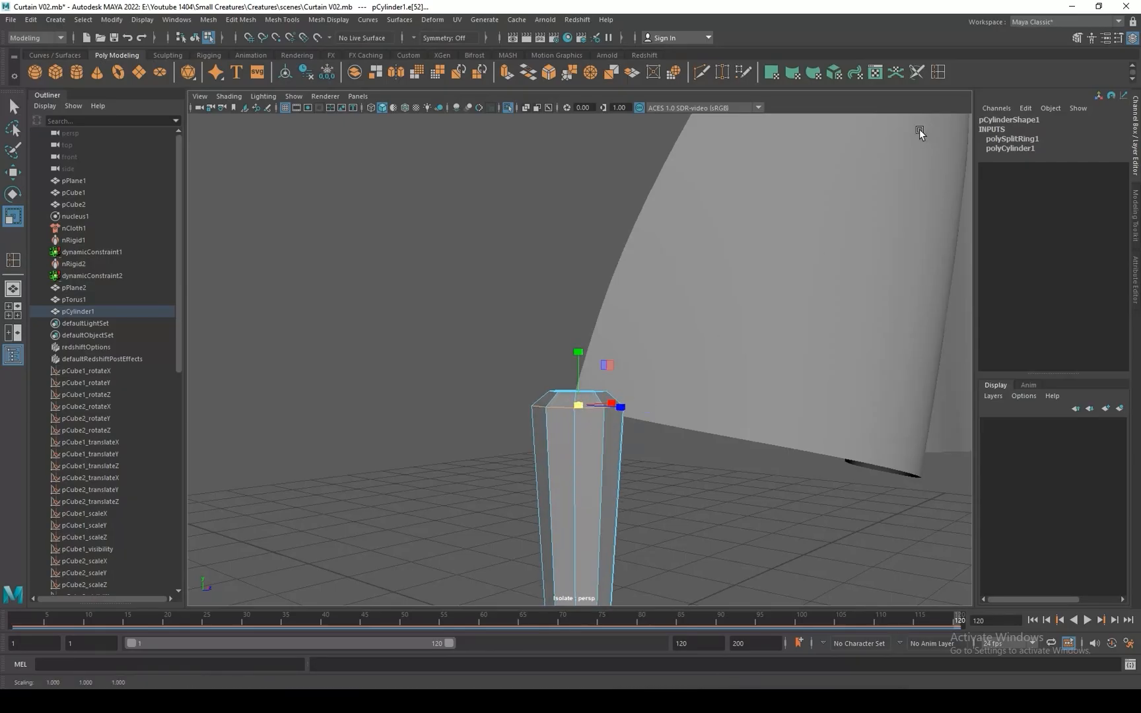
Insert a second edge loop just below the rim and scale it inward to about 0.489 in X and Z.
click(939, 73)
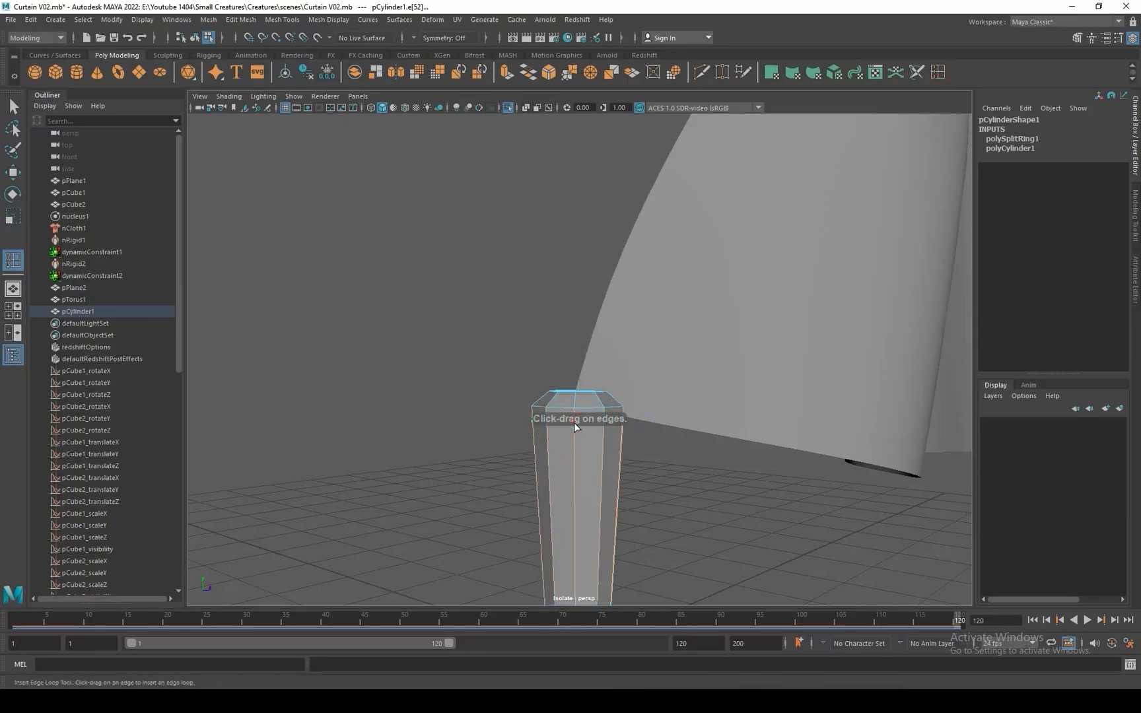
click(574, 423)
key(r)
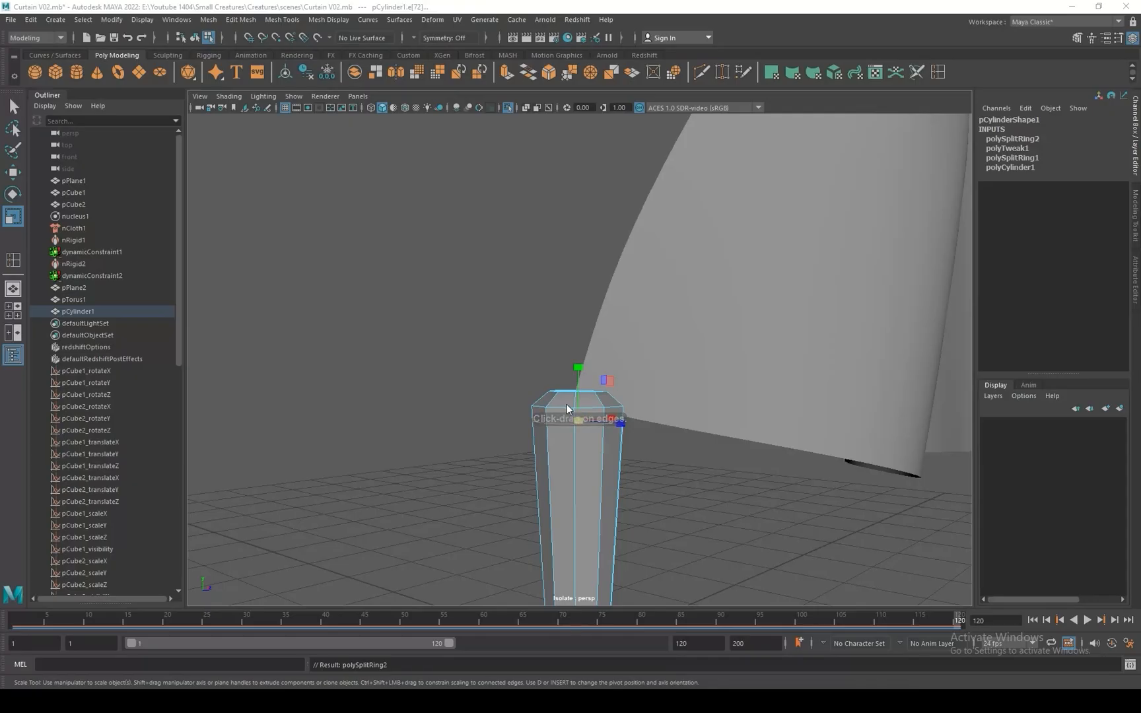
drag(586, 425, 544, 387)
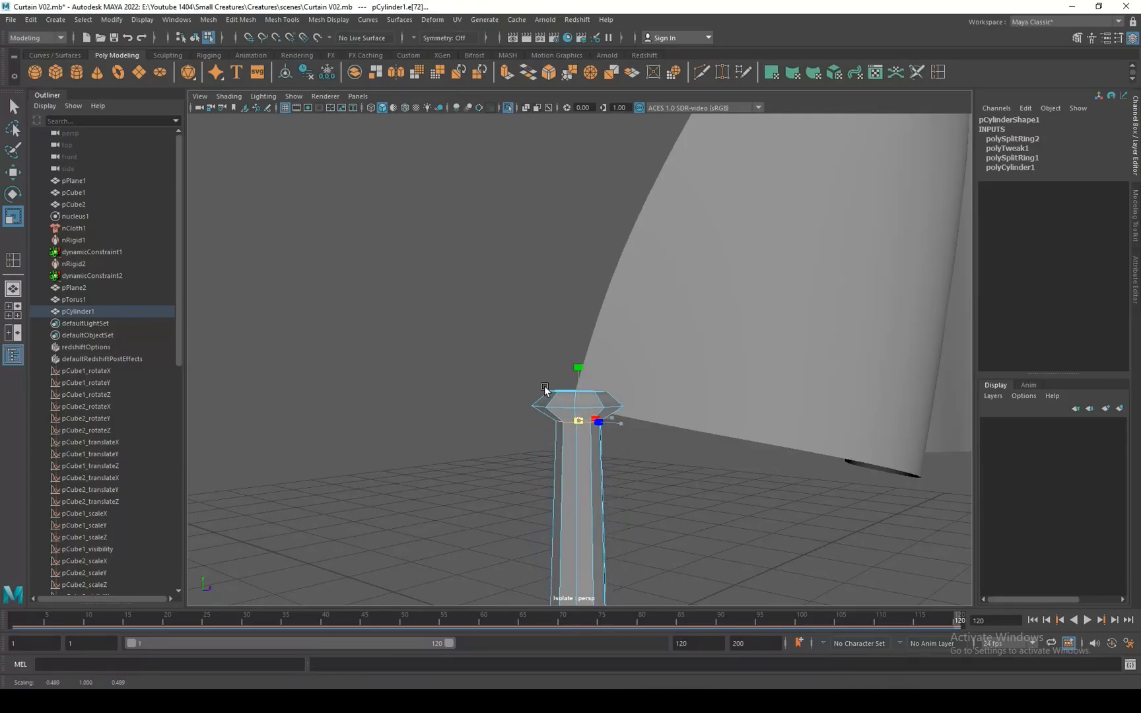
Select the cylinder's bottom vertices and scale them inward so the stem tapers toward its lower end.
scroll(625, 514, down, 3)
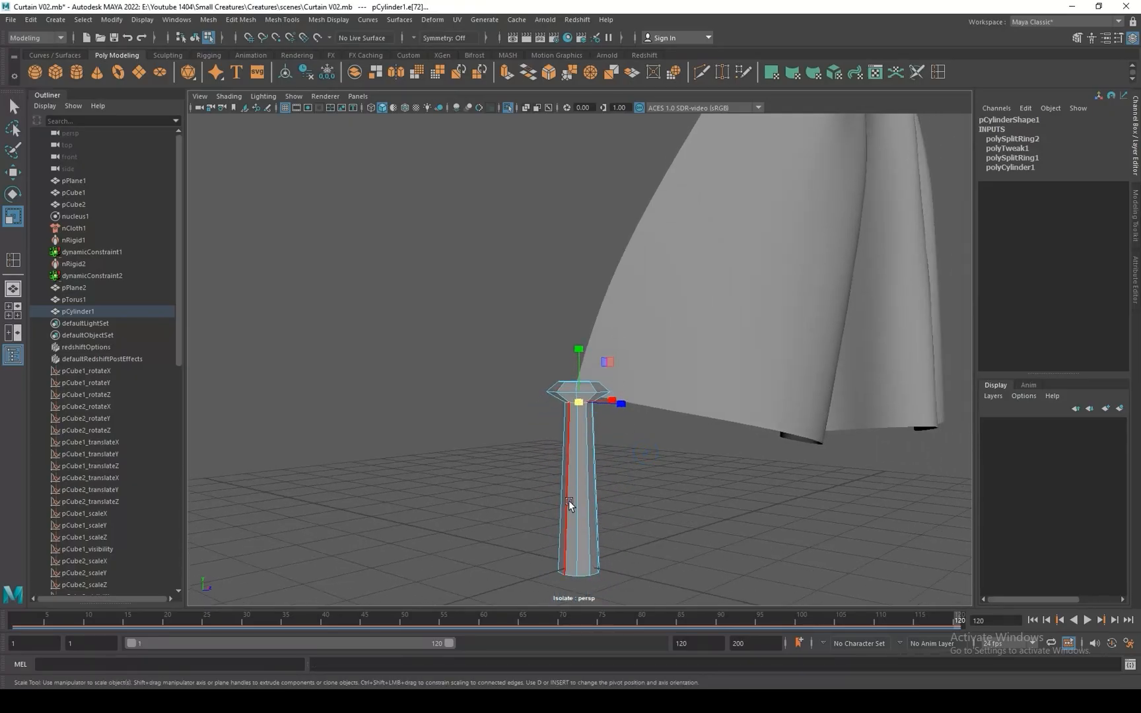
right_drag(572, 390, 481, 395)
drag(491, 598, 558, 549)
scroll(604, 398, up, 2)
alt+drag(607, 373, 647, 503)
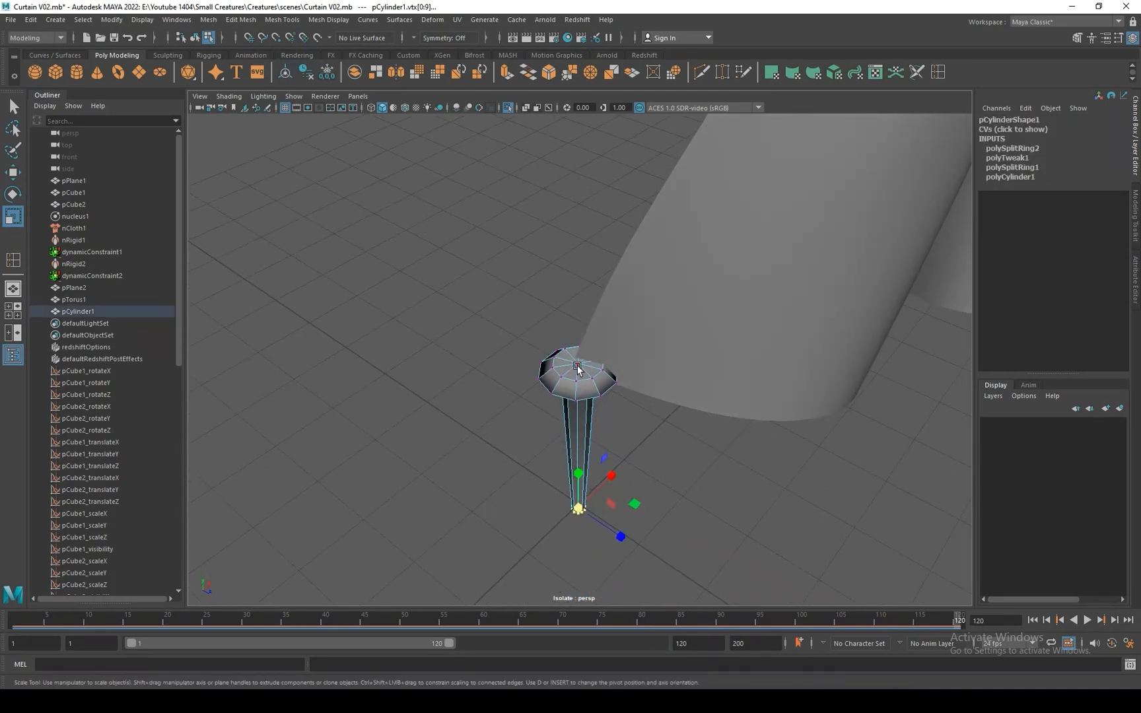
Select every other face around the head's upper slope and extrude them with a thickness of 0.2.
right_drag(577, 367, 578, 398)
click(588, 395)
scroll(600, 427, up, 2)
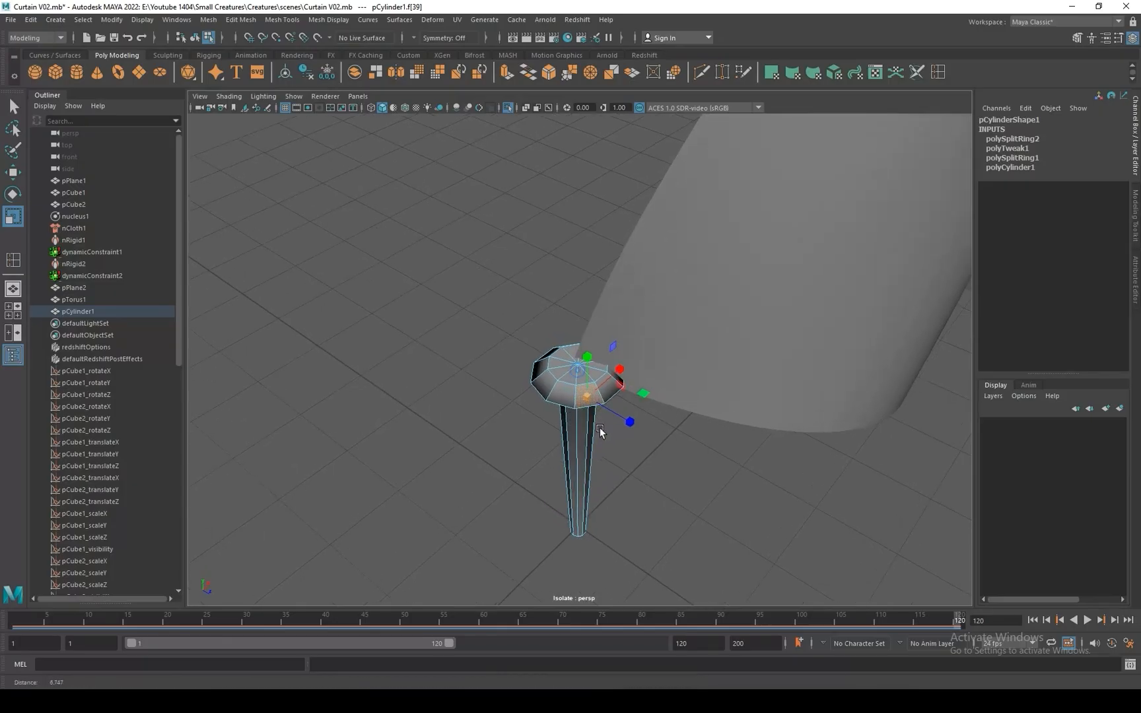
mouse_move(600, 427)
alt+mouse_down()
mouse_move(653, 463)
mouse_move(730, 465)
mouse_move(616, 436)
alt+mouse_up()
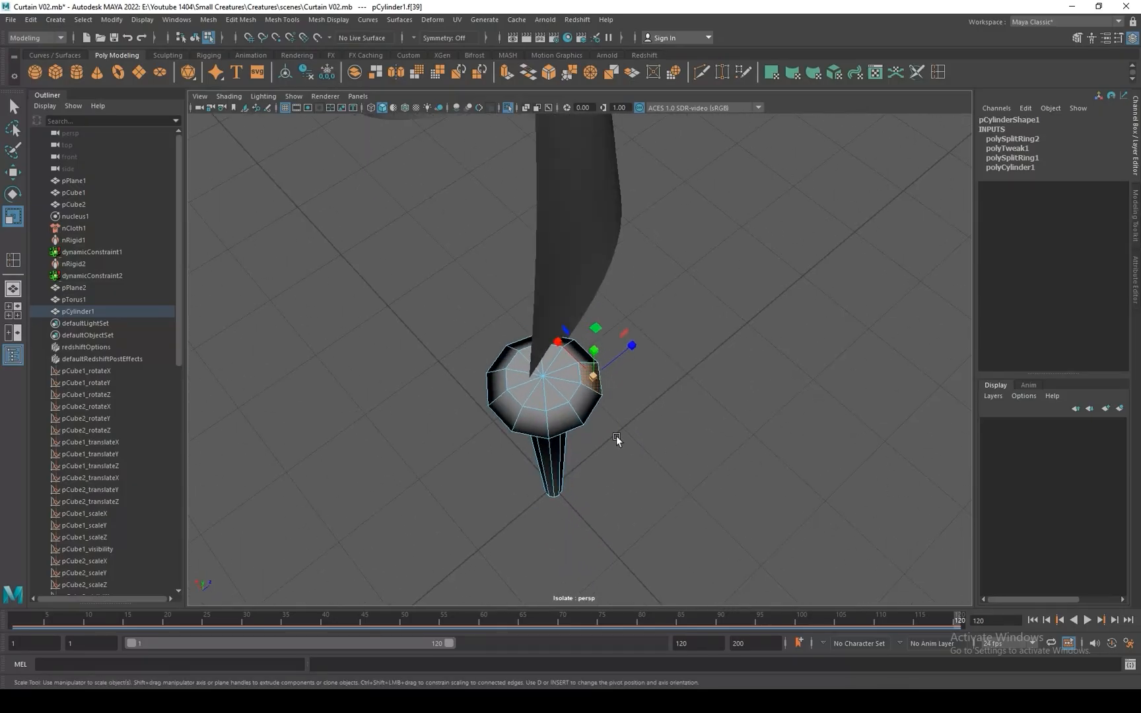
shift+click(564, 416)
shift+click(512, 412)
shift+click(502, 365)
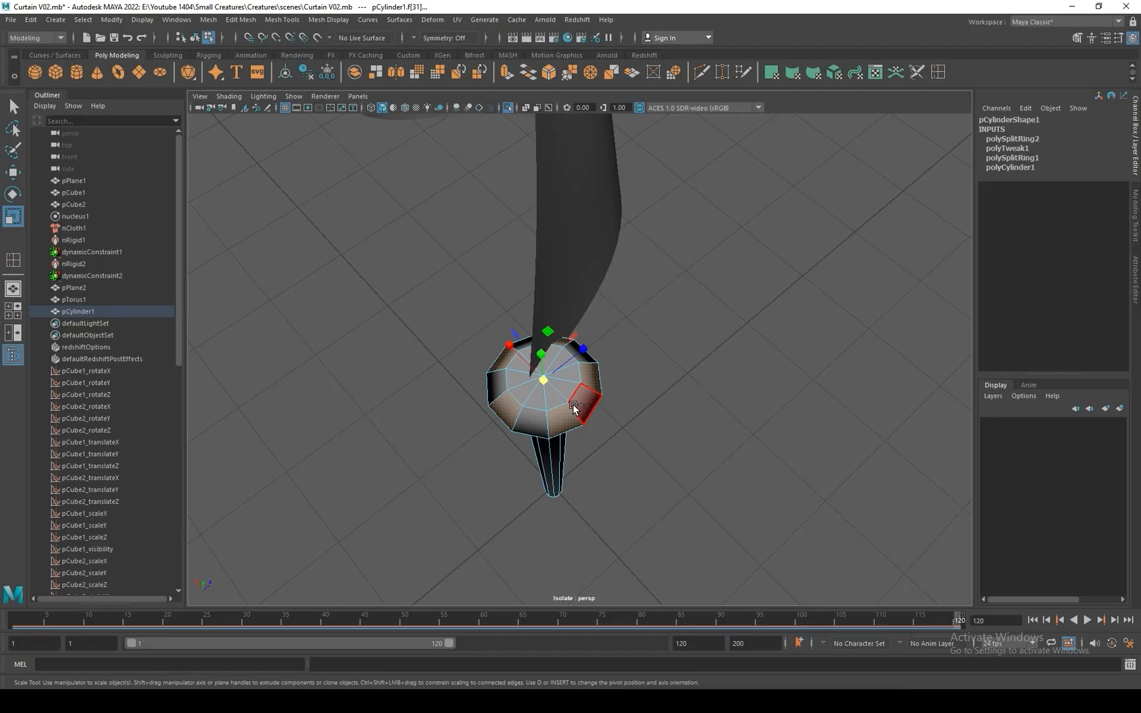
key(ctrl+e)
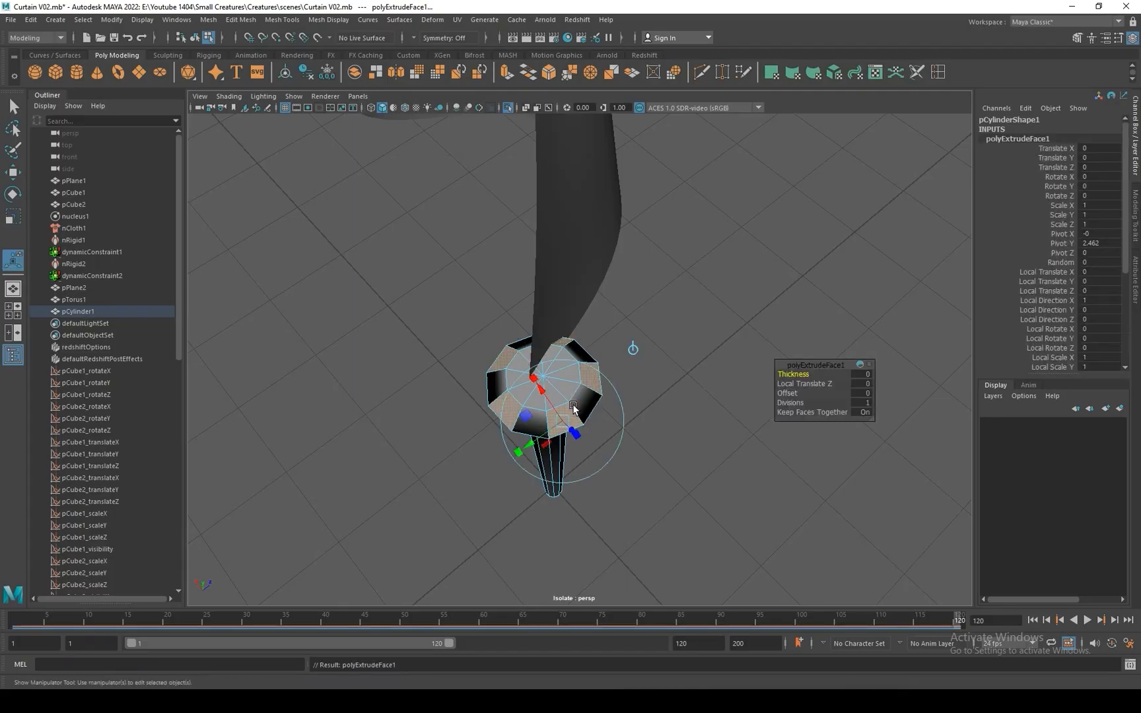
click(862, 374)
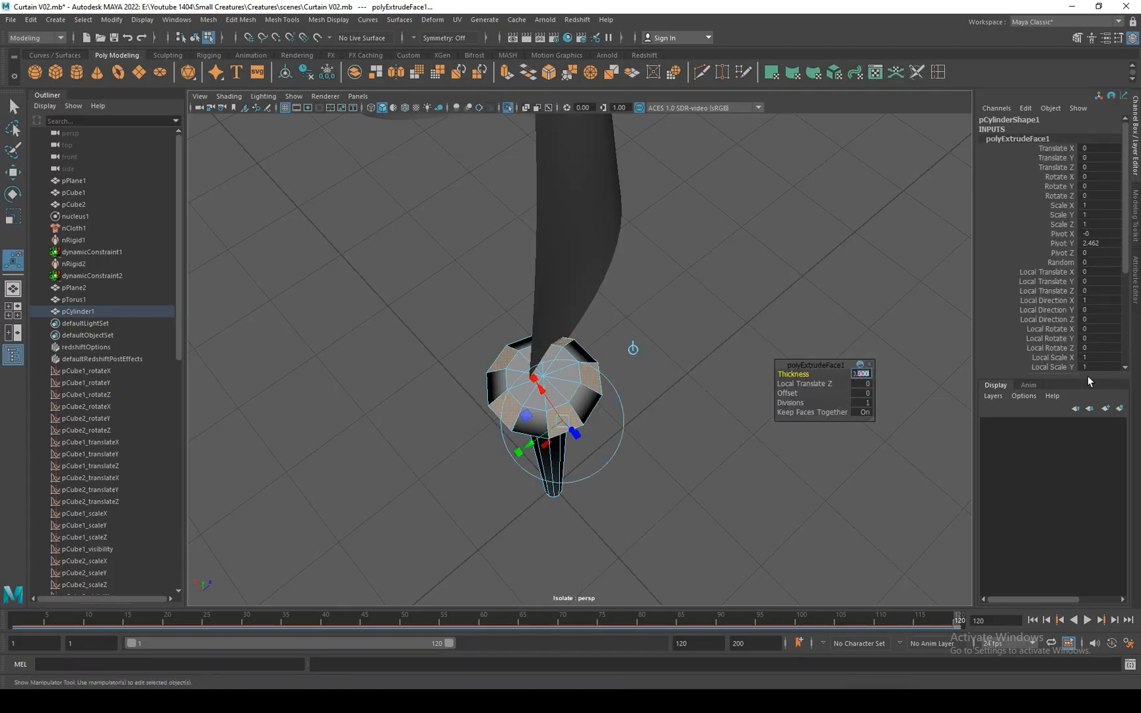
text(0.2)
key(Return)
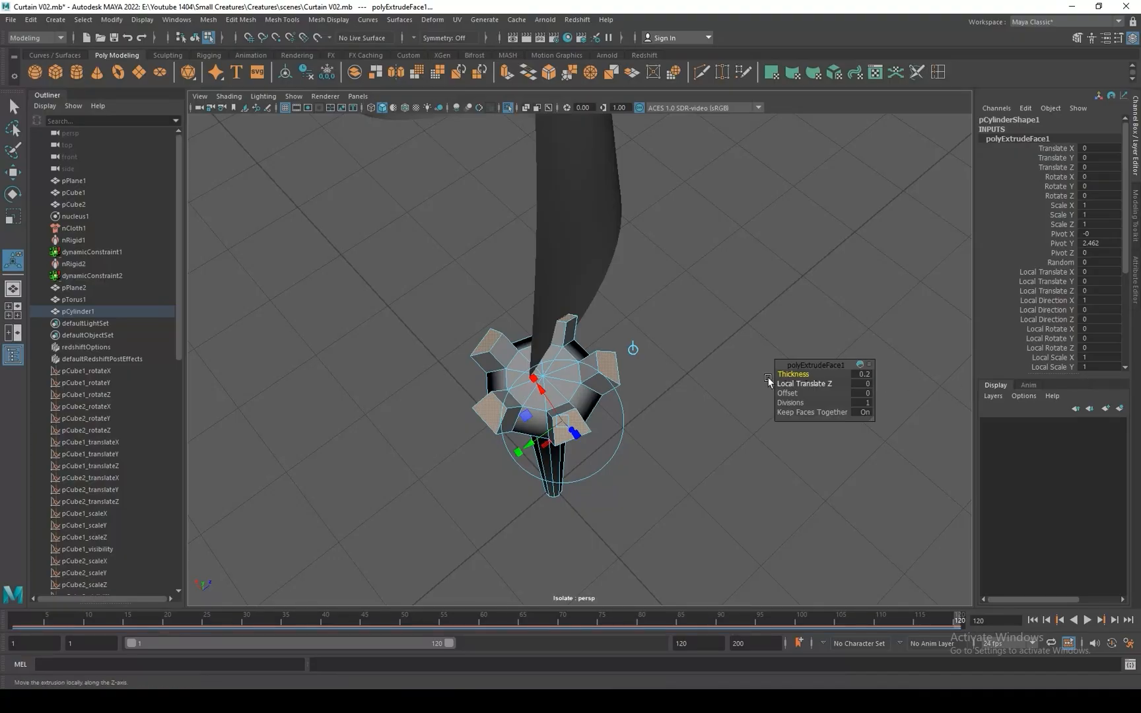
Move the extruded petal faces downward so they droop around the head.
mouse_move(595, 360)
alt+mouse_down()
mouse_move(612, 399)
mouse_move(602, 365)
alt+mouse_up()
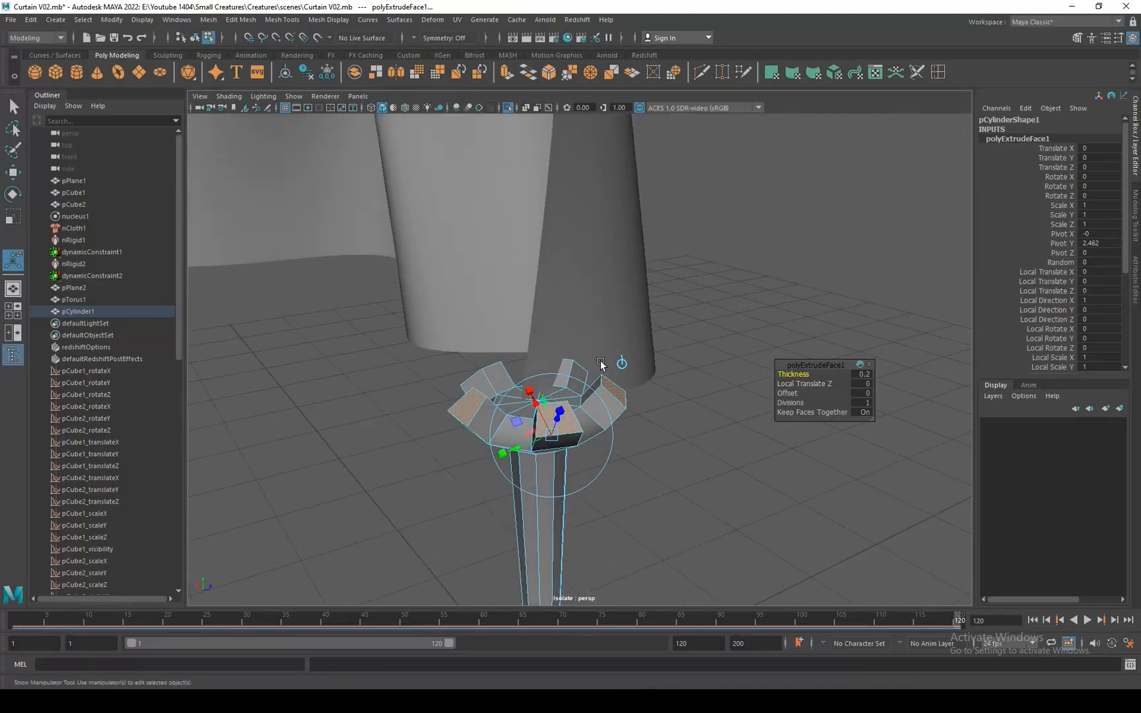
key(w)
drag(536, 340, 544, 354)
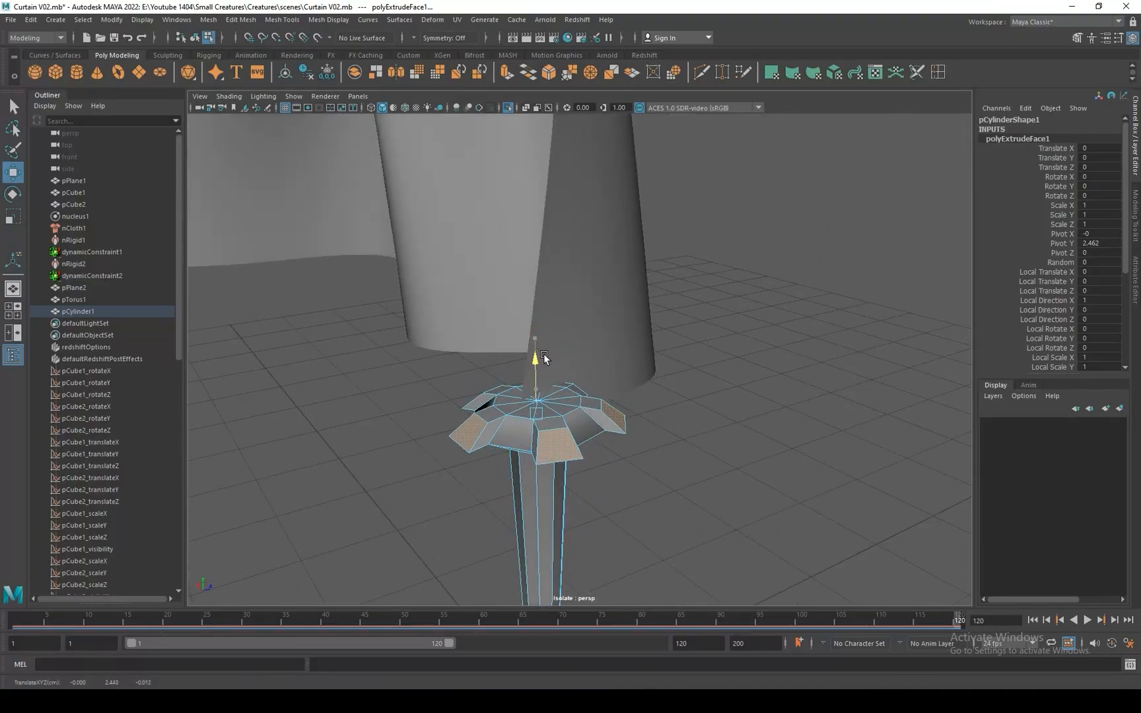
click(496, 415)
alt+drag(496, 415, 624, 470)
Raise the head's centre vertex into a shallow dome, using soft selection with an adjusted falloff radius.
right_drag(538, 374, 480, 392)
click(520, 417)
drag(518, 371, 518, 359)
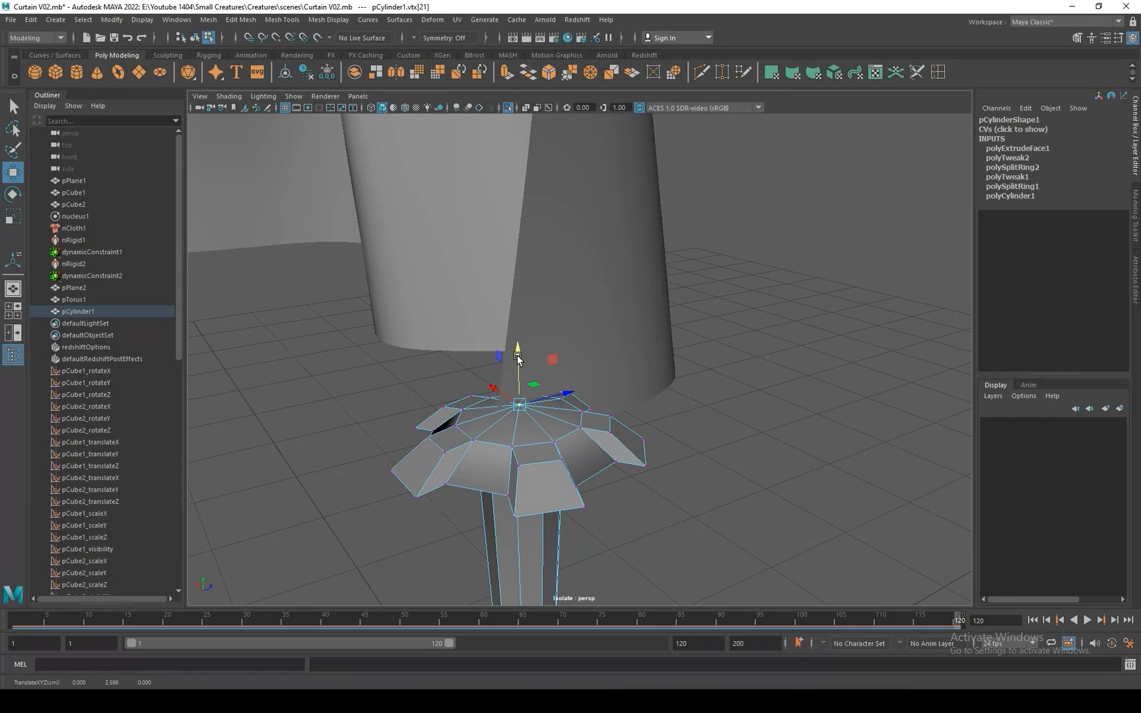
key(ctrl+z)
key(b)
drag(552, 423, 441, 366)
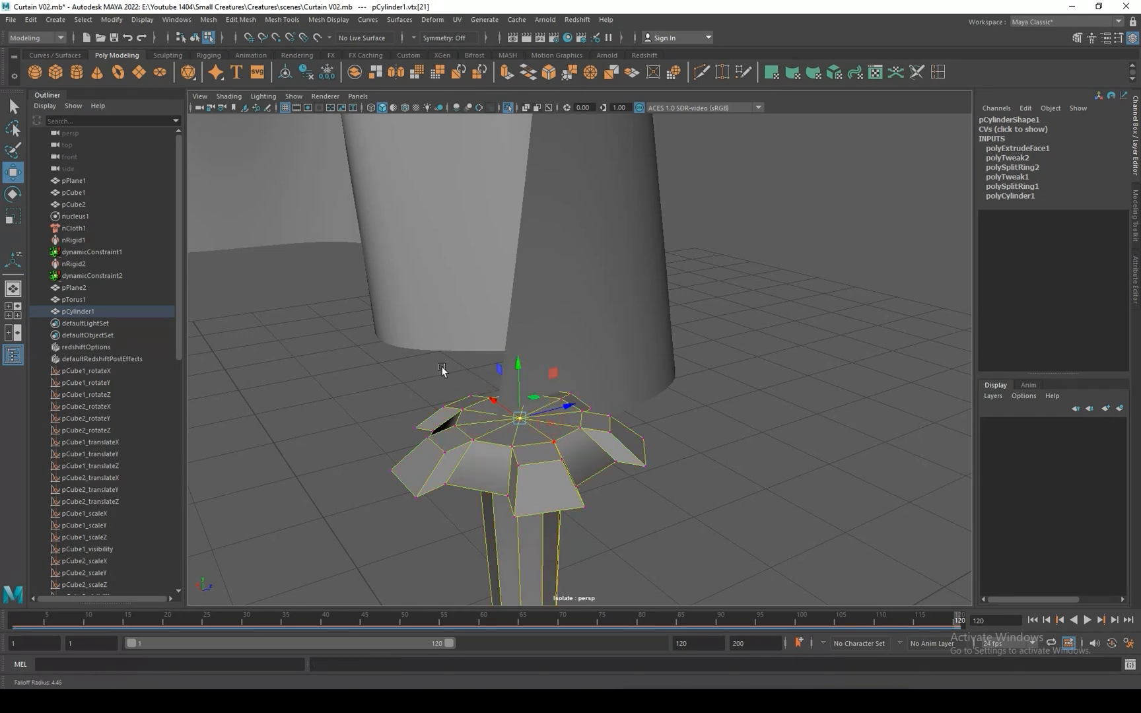
drag(563, 439, 104, 295)
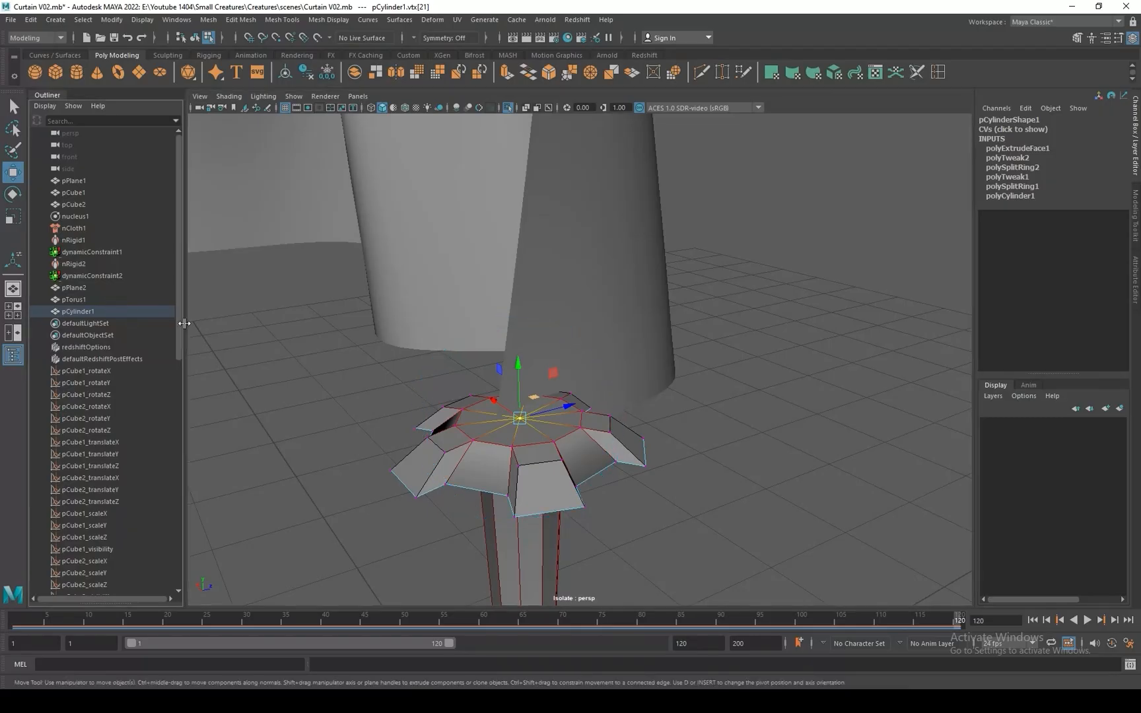
drag(519, 364, 515, 357)
Show the pin in smooth preview and insert edge loops to tighten its flower head and stem, including one near the lower end.
key(3)
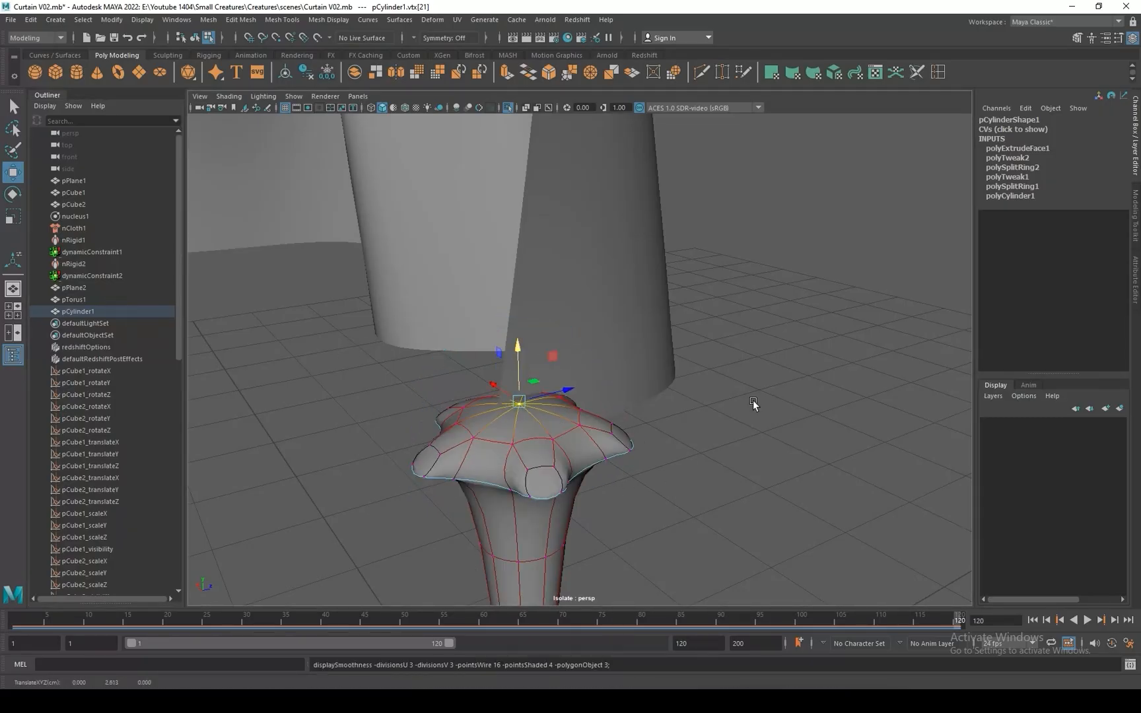
click(943, 72)
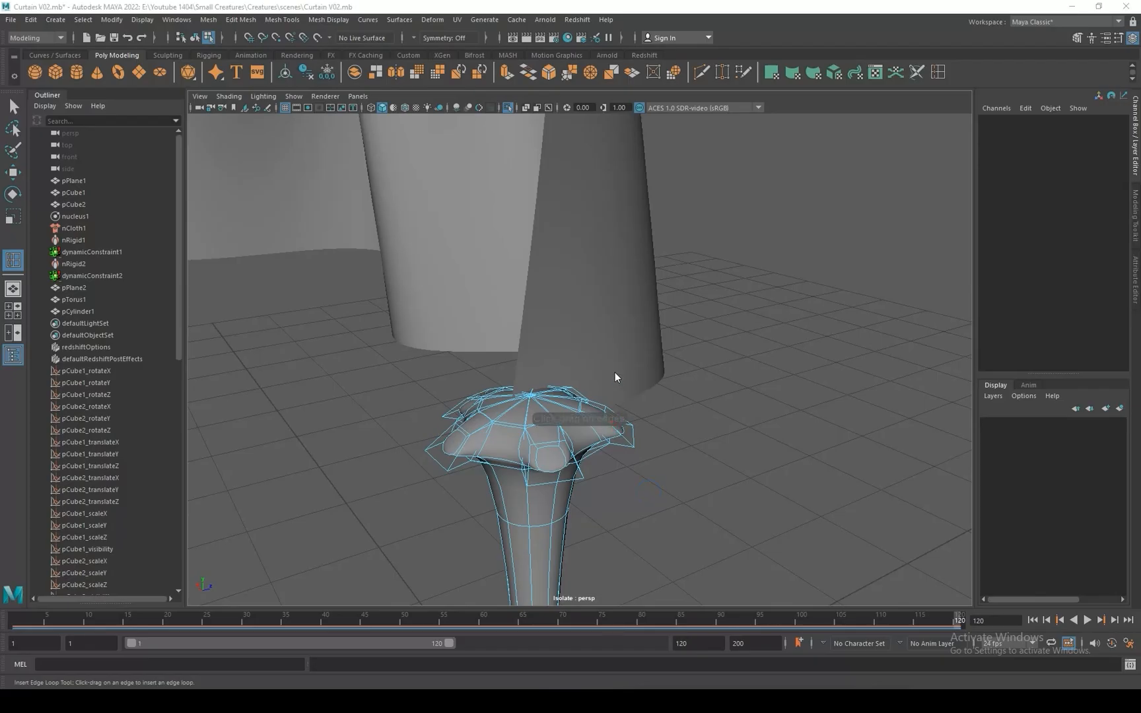
alt+right_drag(494, 424, 502, 433)
alt+drag(502, 433, 539, 415)
drag(532, 457, 568, 274)
scroll(615, 474, down, 1)
alt+middle_drag(616, 474, 634, 360)
drag(595, 435, 595, 440)
Scale the stem's lowest vertices inward to narrow the tip, and return the pin to object mode in smooth preview.
key(w)
right_drag(574, 290, 514, 292)
drag(534, 475, 582, 441)
key(r)
key(ctrl+z)
drag(521, 477, 683, 344)
key(1)
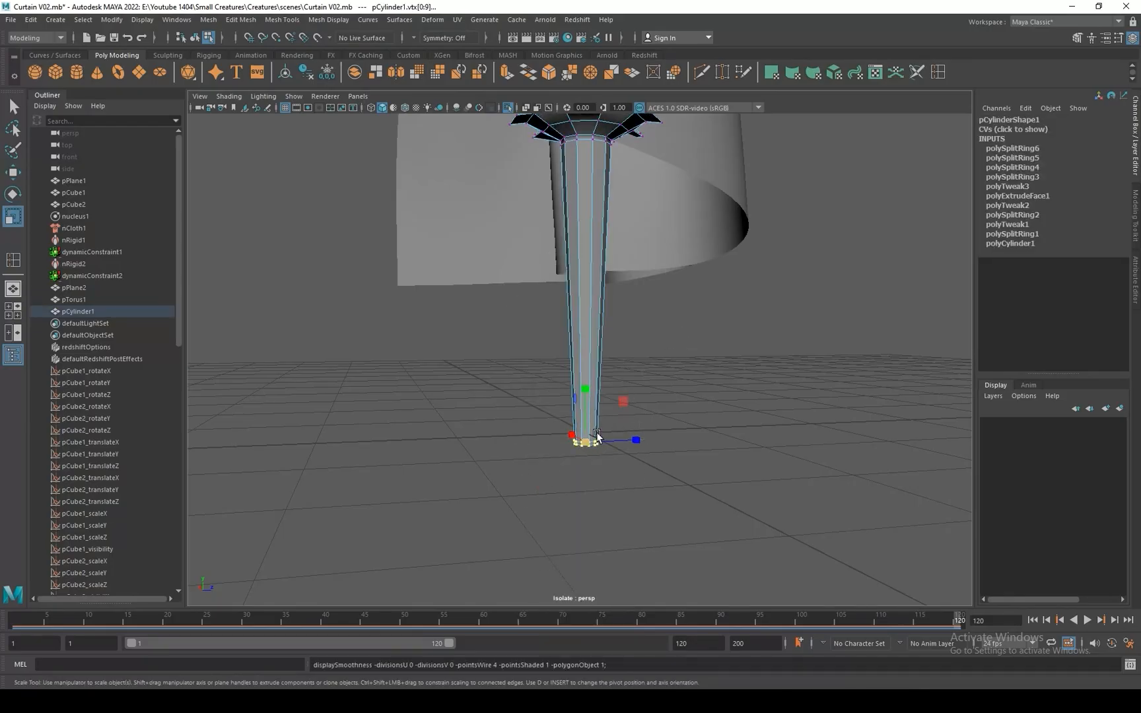
drag(599, 438, 584, 434)
key(3)
right_drag(597, 293, 659, 258)
click(702, 291)
scroll(698, 249, down, 1)
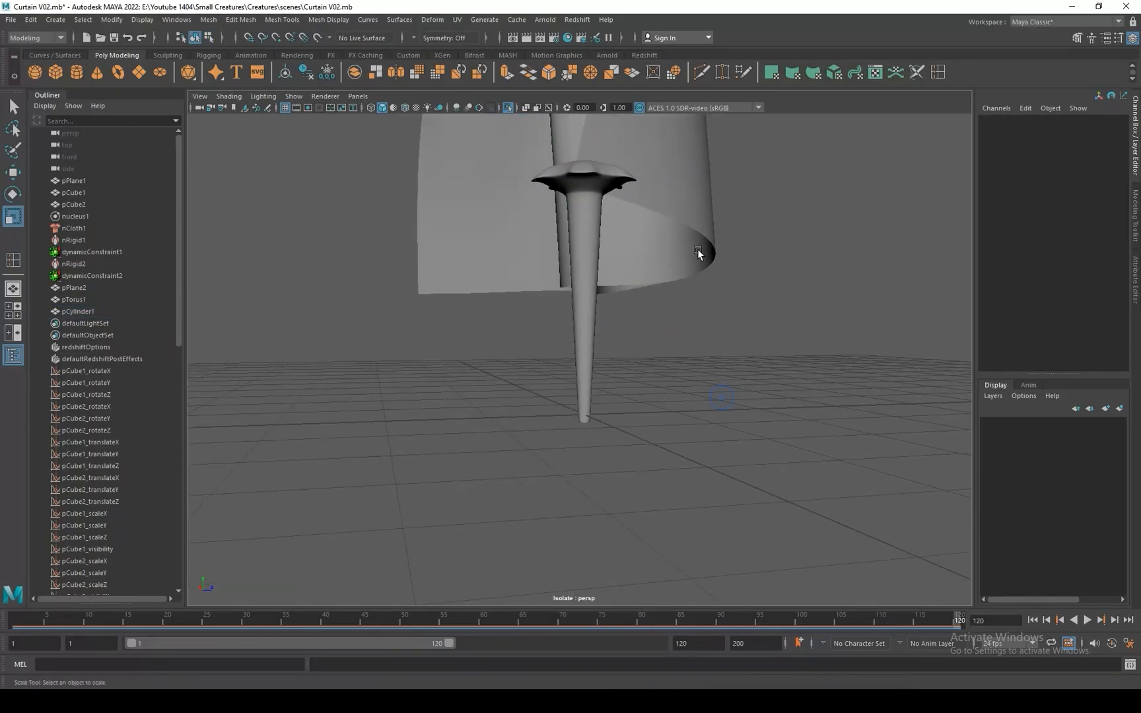
Tilt the flower pin about 38° in X and 46° in Z and place it at the tieback band beside the curtain's outer edge.
alt+drag(698, 249, 711, 344)
scroll(707, 344, down, 5)
click(588, 288)
alt+drag(587, 289, 773, 344)
key(w)
key(e)
key(w)
drag(797, 384, 759, 165)
alt+middle_drag(747, 171, 675, 396)
scroll(677, 402, up, 2)
alt+drag(677, 402, 555, 410)
key(e)
key(w)
Soft-select the curtain vertices at the band's pin side with an adjusted falloff radius and pull them inward inside the band.
click(507, 303)
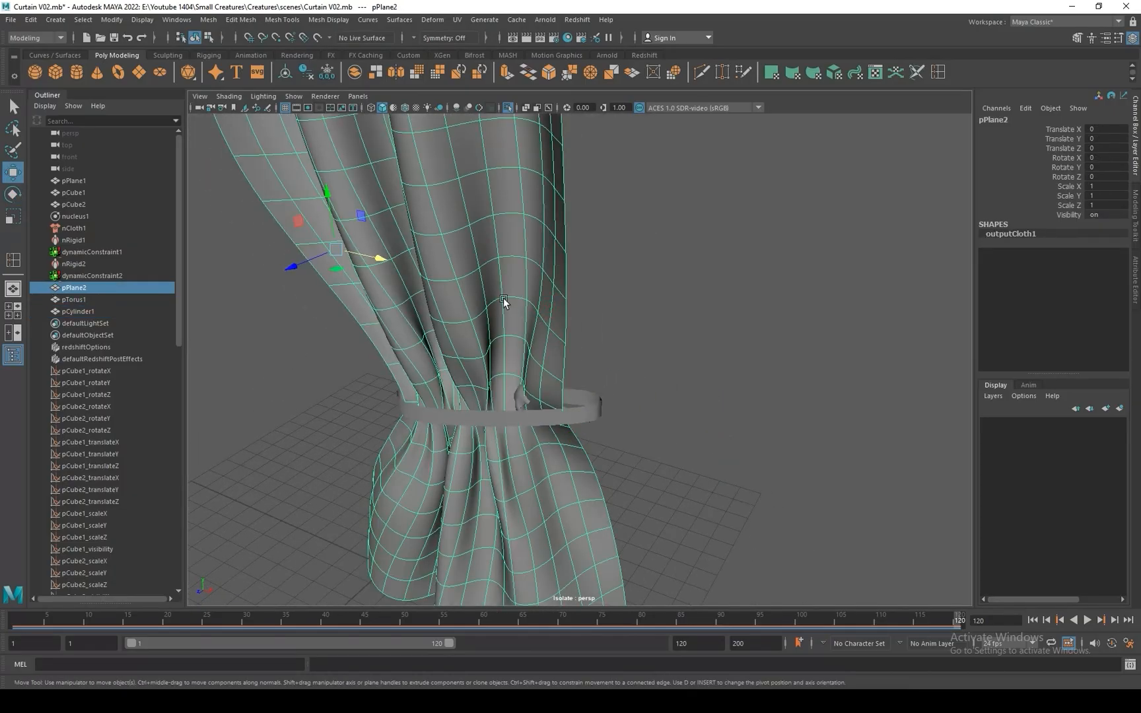
right_drag(506, 304, 459, 302)
click(565, 425)
key(b)
drag(552, 395, 660, 469)
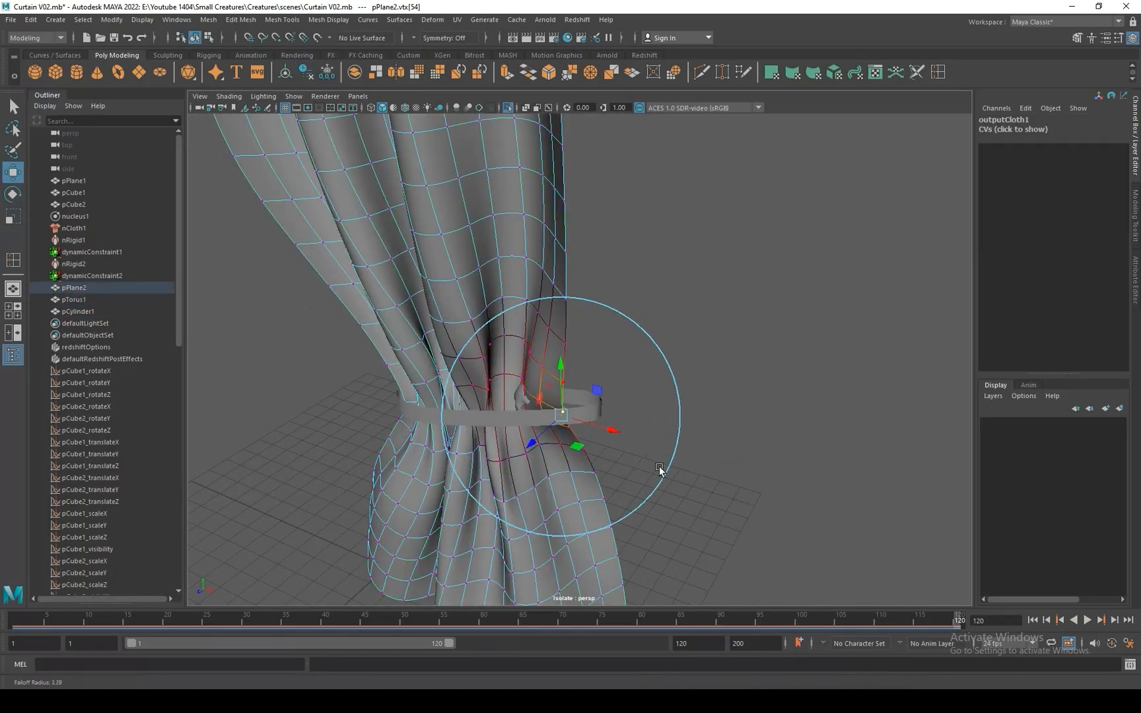
drag(532, 444, 535, 442)
drag(614, 430, 592, 421)
alt+drag(582, 421, 647, 444)
key(e)
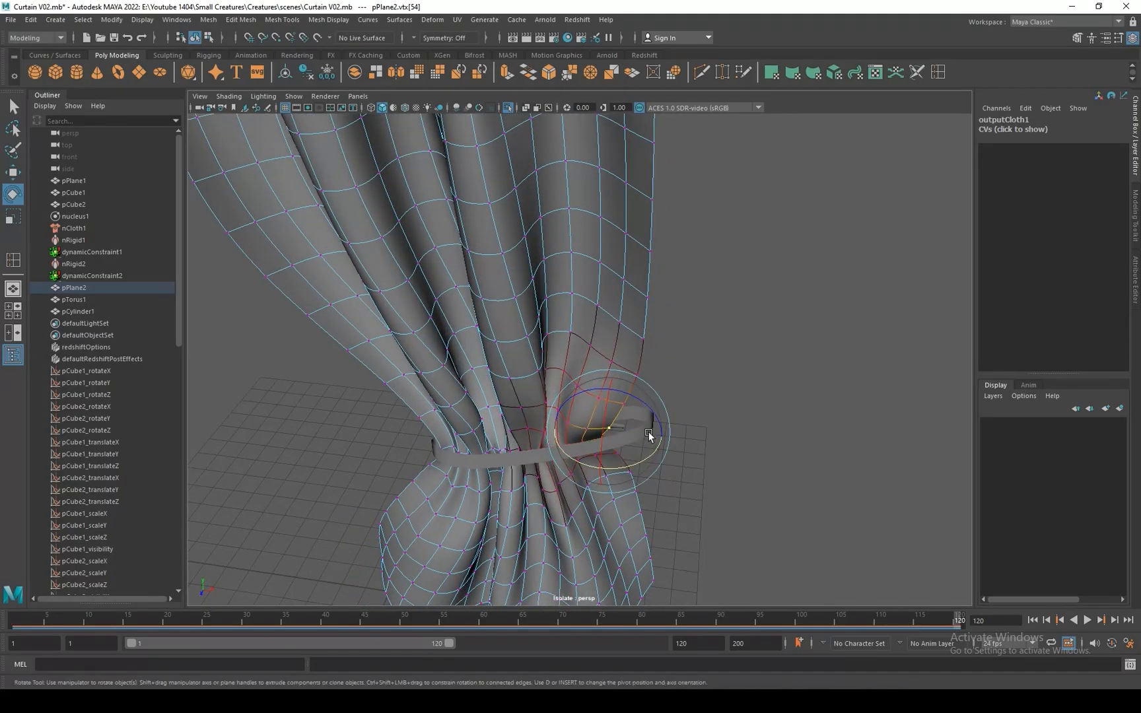
key(w)
right_drag(647, 416, 700, 400)
alt+drag(715, 411, 584, 364)
Move the pin outward and up to about X 9.8, Y 10.7 at the band's end, and fine-tune its rotation and height.
click(466, 371)
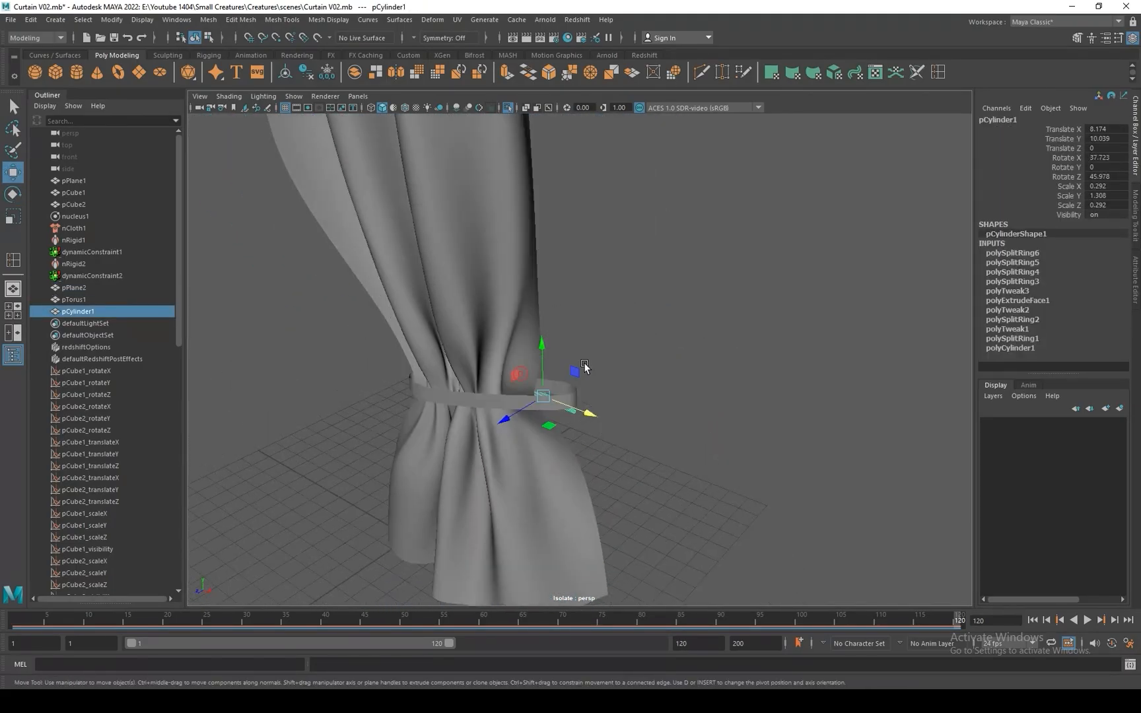
drag(590, 415, 627, 428)
alt+drag(550, 431, 630, 402)
drag(662, 303, 669, 281)
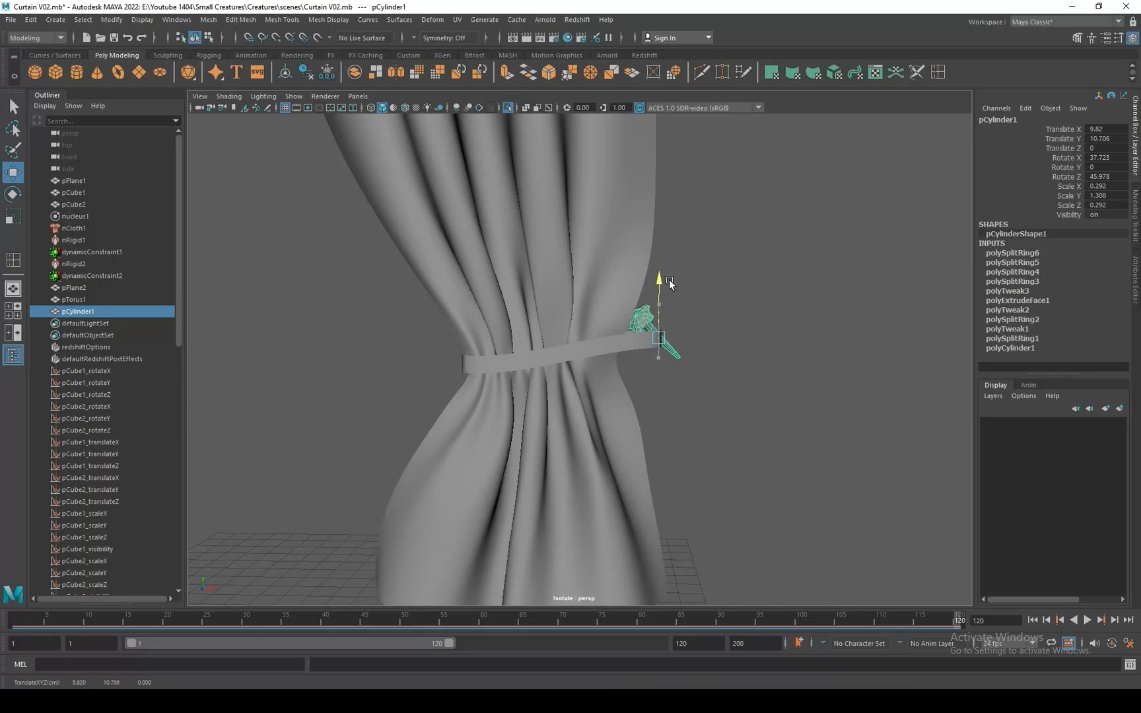
key(e)
drag(706, 347, 721, 331)
key(w)
drag(658, 285, 660, 286)
Select the vertices at the tieback band's pin-side end, scale and tilt them, and raise the end up to the pin.
click(622, 340)
click(636, 341)
right_drag(639, 339, 594, 339)
key(r)
drag(652, 339, 658, 369)
key(w)
key(e)
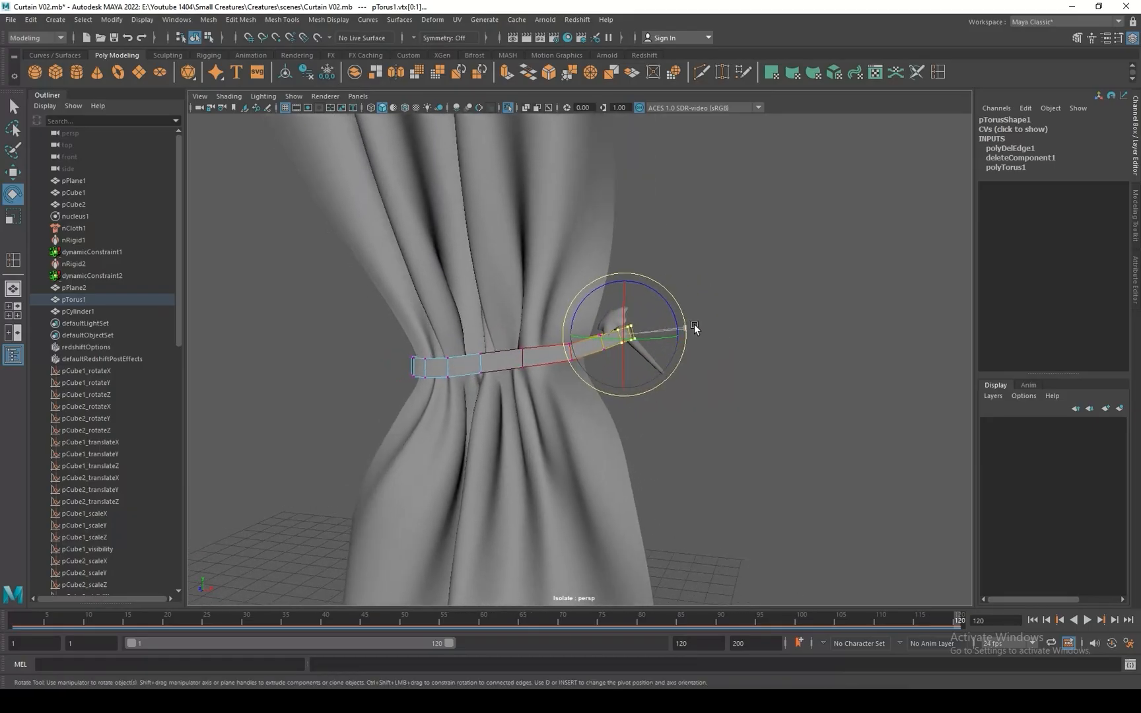
key(w)
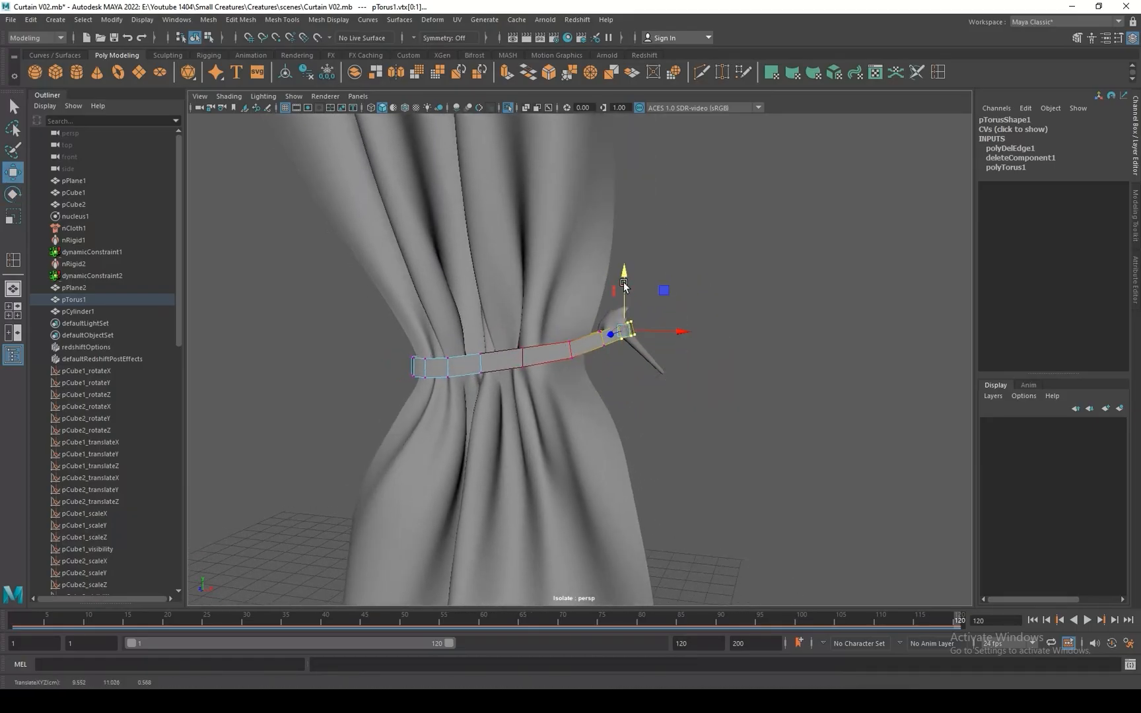
Refine the band's vertices near the pin so it curves up smoothly around the stem, and return the band to object mode.
alt+drag(639, 339, 550, 393)
key(r)
key(e)
key(w)
click(620, 343)
alt+drag(621, 397, 660, 339)
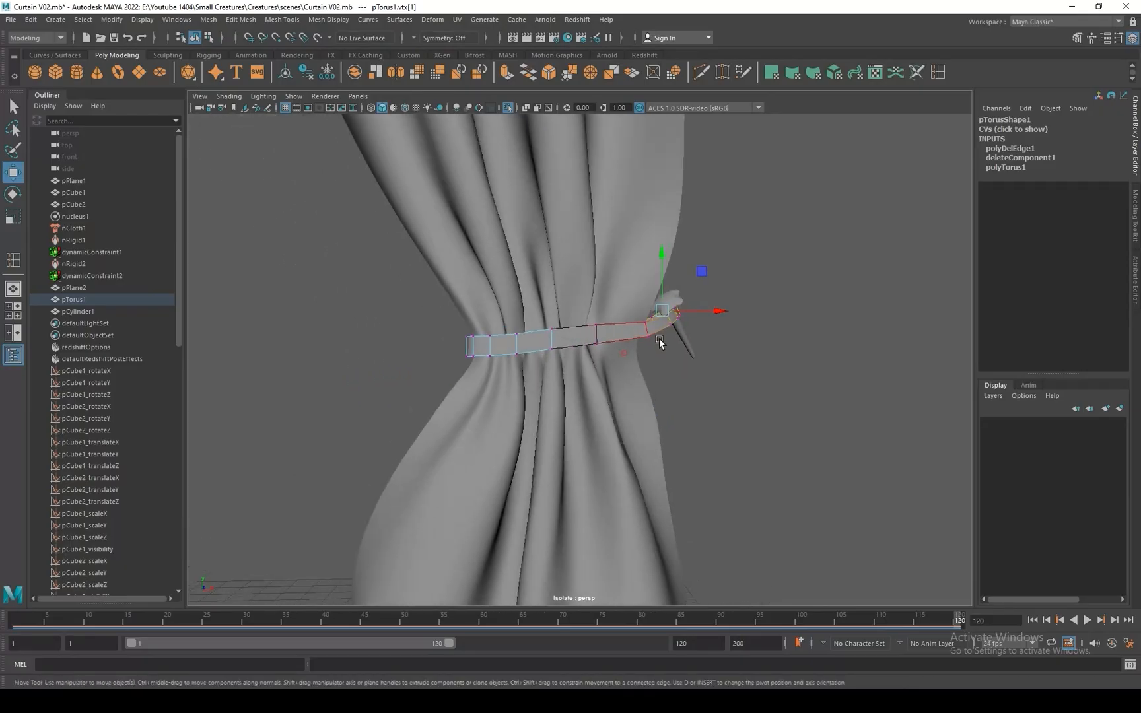
right_drag(628, 323, 629, 300)
click(646, 327)
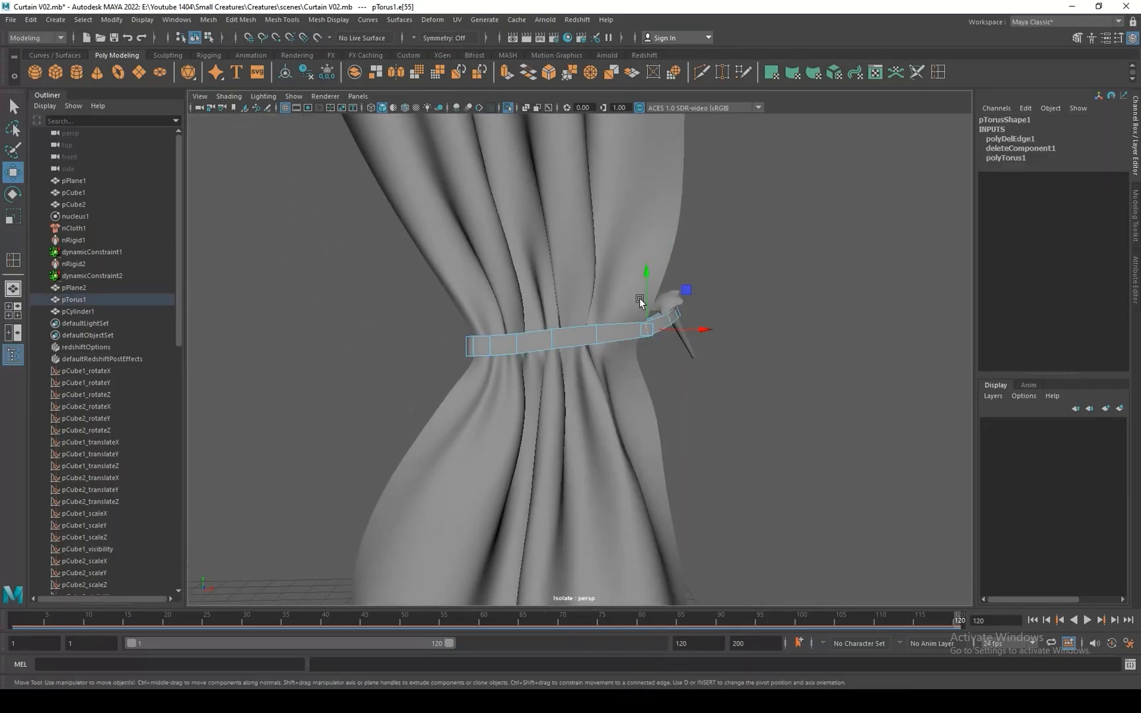
key(F8)
alt+drag(602, 340, 651, 311)
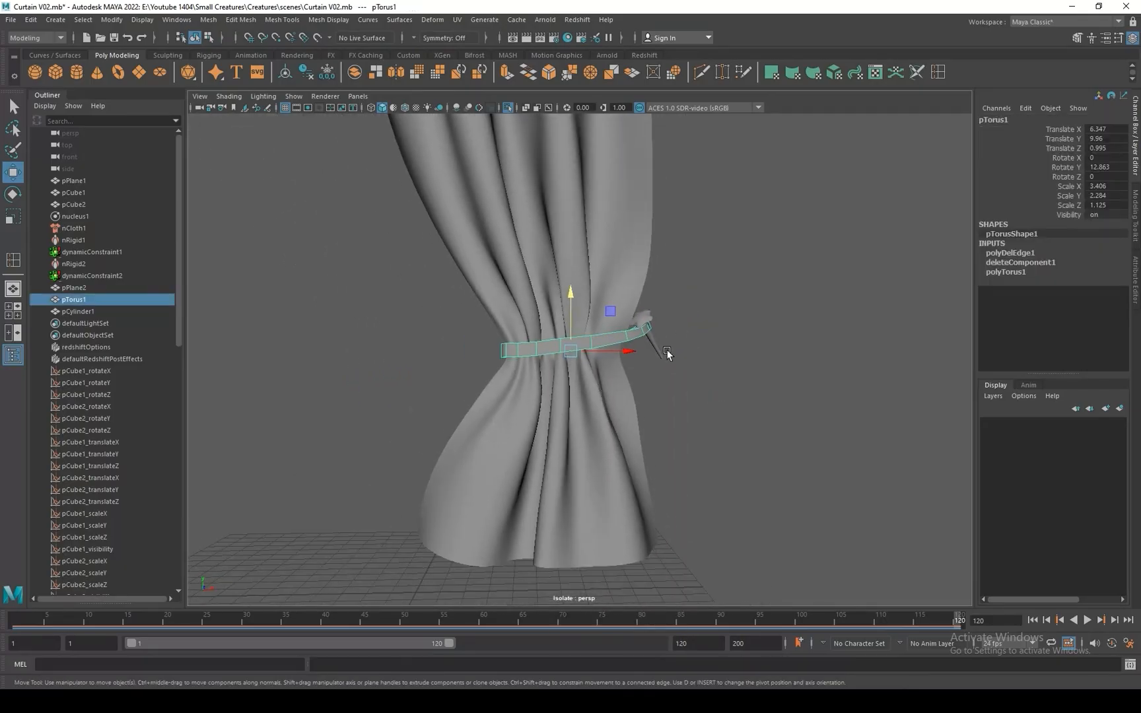
Create a polygon cube at the origin and scale it uniformly to about 21.9.
alt+right_drag(667, 354, 706, 421)
click(60, 73)
alt+right_drag(674, 311, 473, 340)
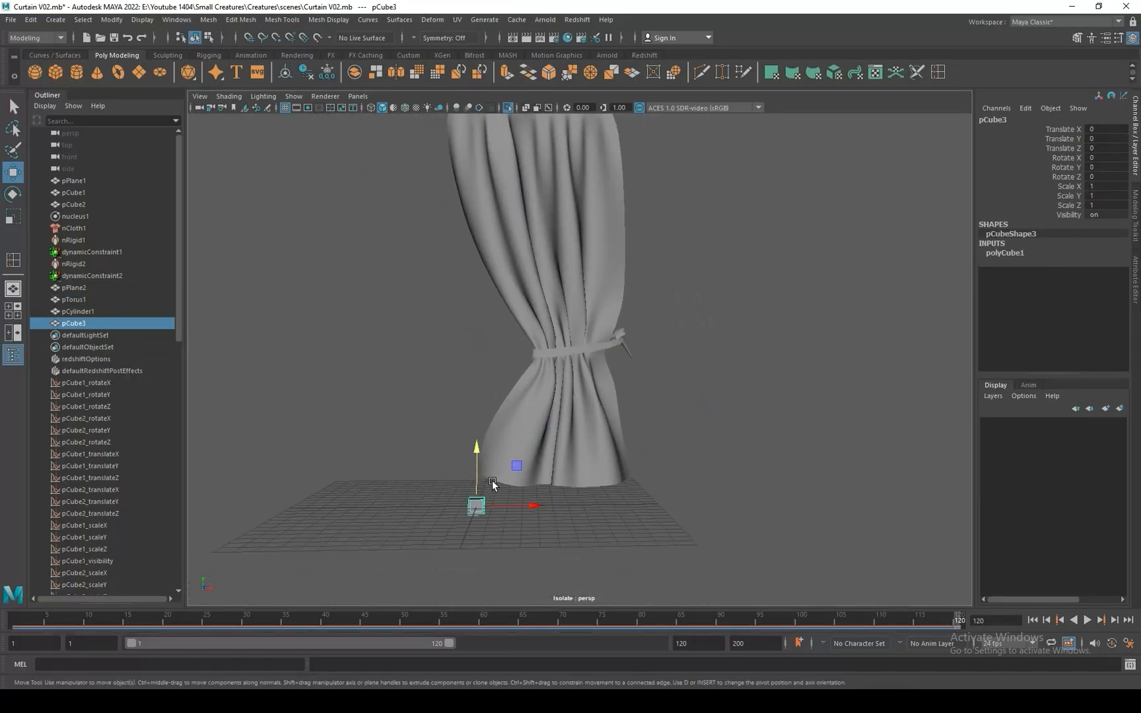
key(r)
drag(478, 505, 760, 554)
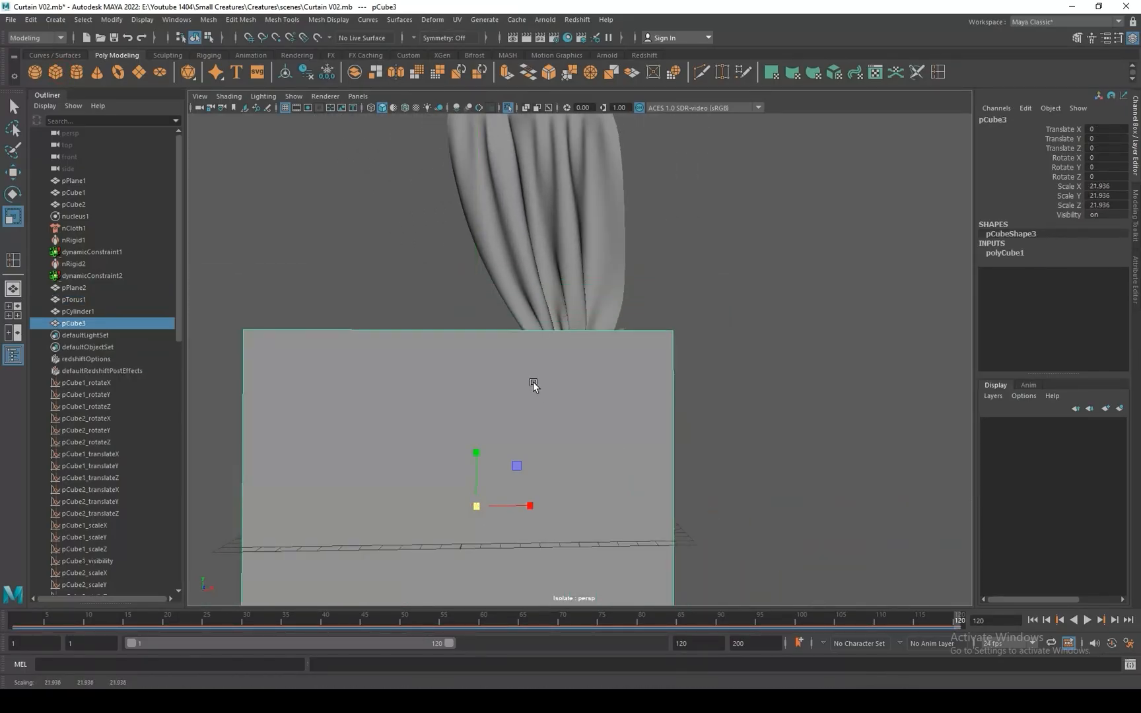
Delete the large cube's front face to open it, and return the cube to object mode.
right_drag(533, 382, 533, 411)
click(538, 407)
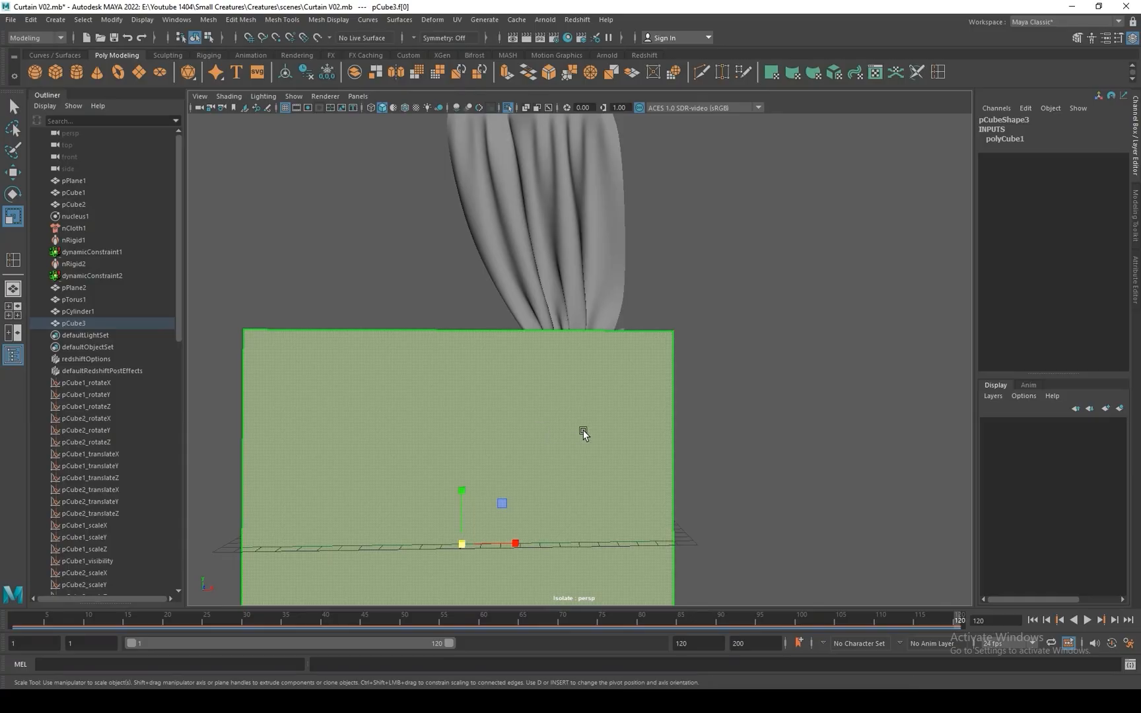
alt+drag(583, 430, 626, 356)
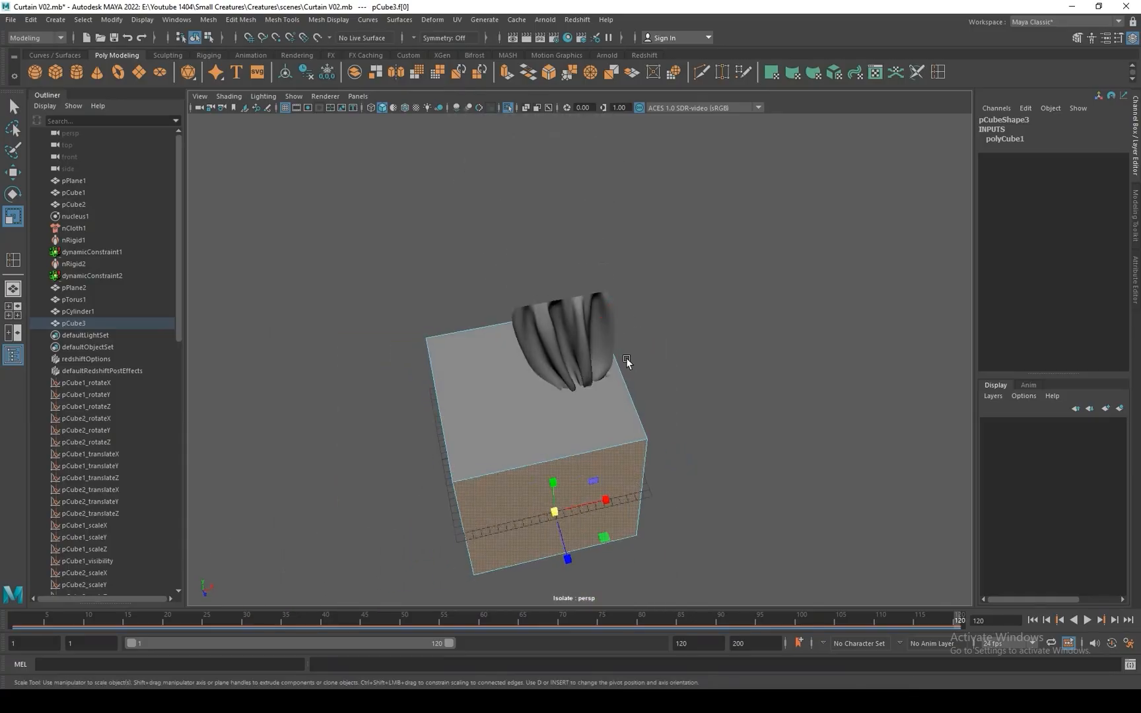
click(627, 361)
right_drag(593, 408, 647, 356)
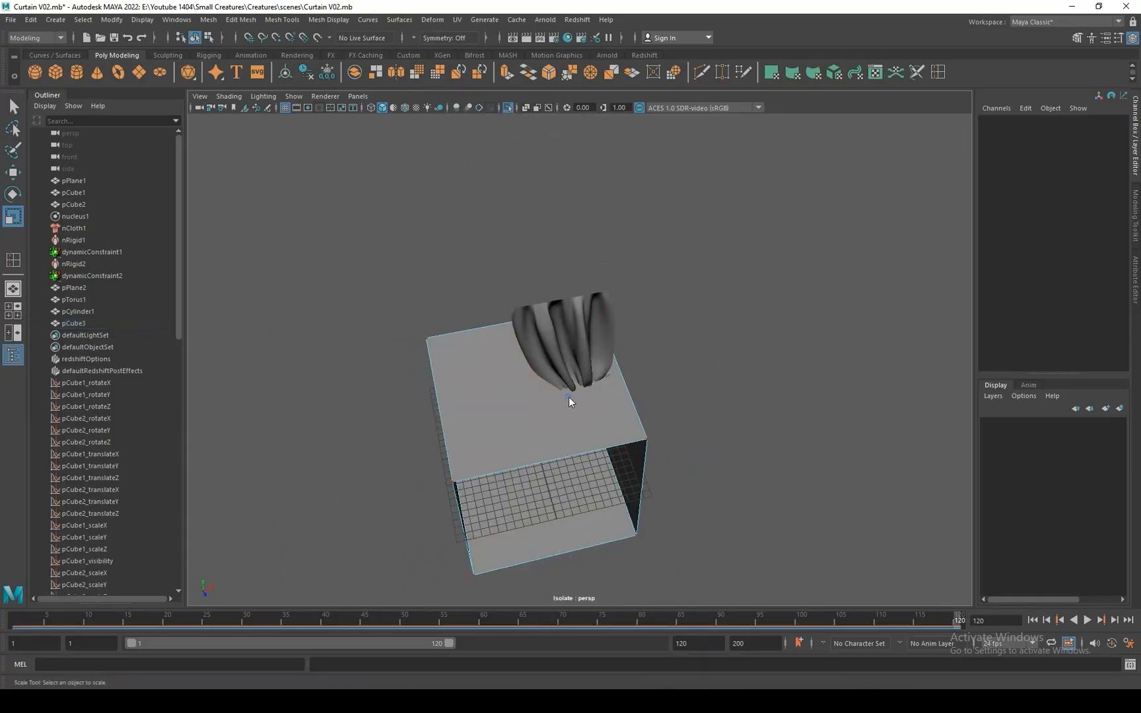
right_drag(569, 397, 631, 351)
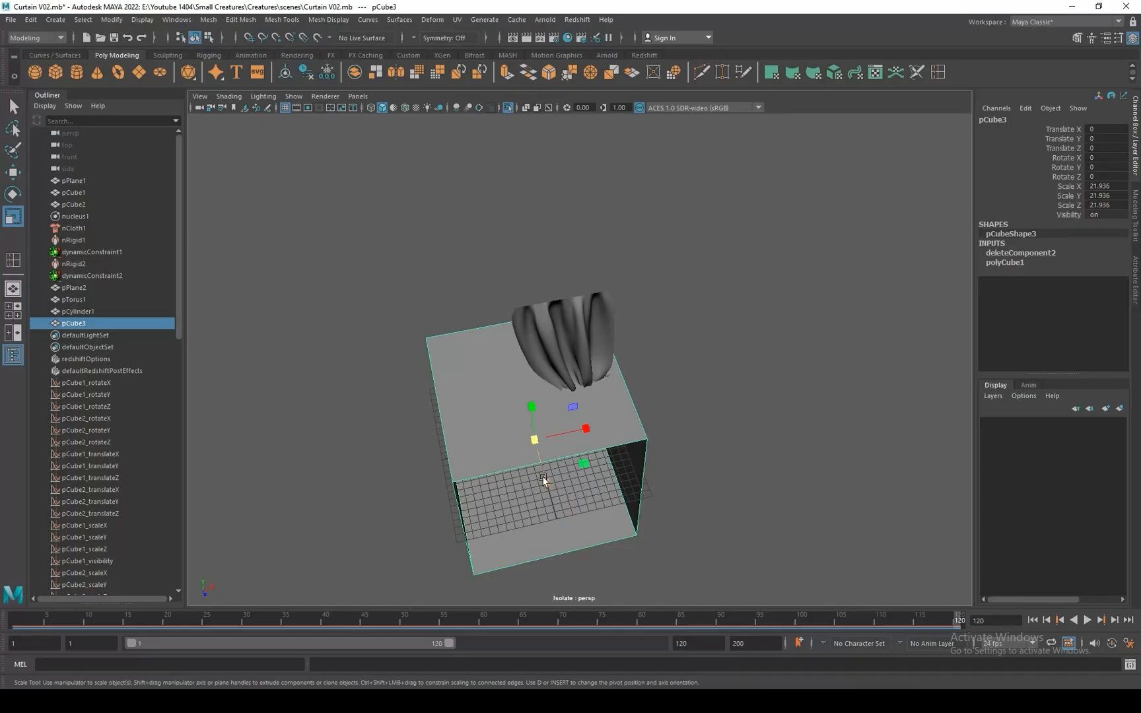
Scale the open box to about 26.8 × 26.8 × 11.9 and move it to about X -3.2, Y 12.2 to enclose the curtain.
drag(543, 479, 551, 329)
key(w)
alt+drag(563, 391, 594, 392)
key(r)
key(w)
drag(559, 326, 510, 321)
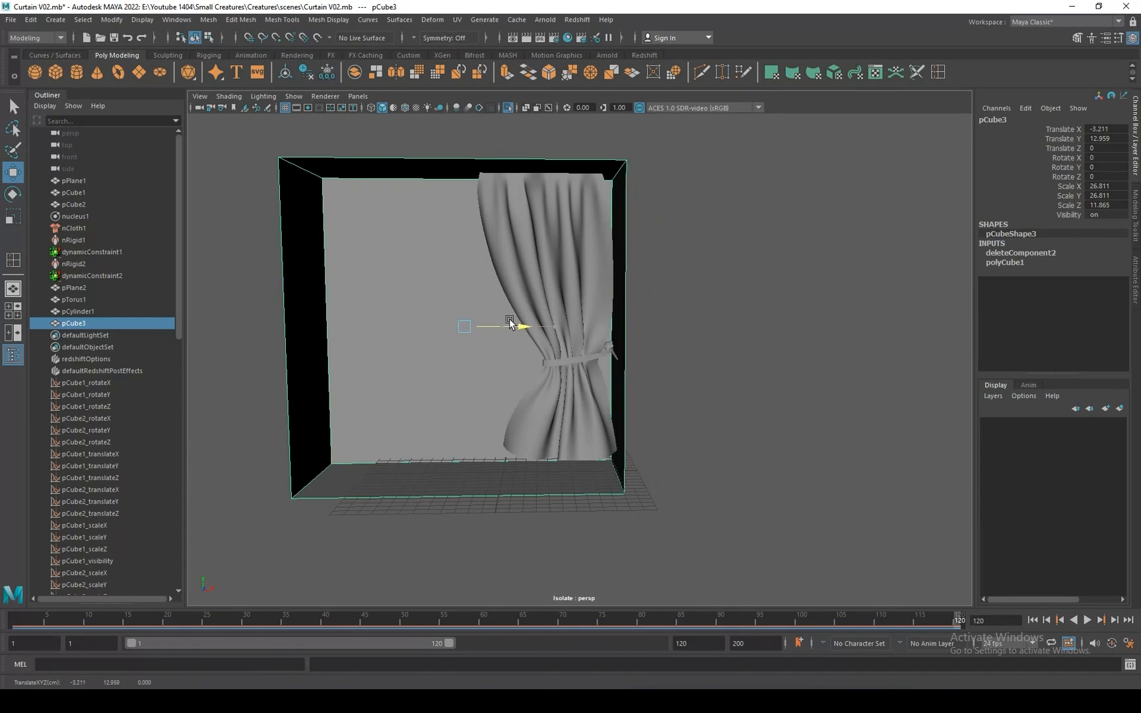
drag(463, 266, 464, 276)
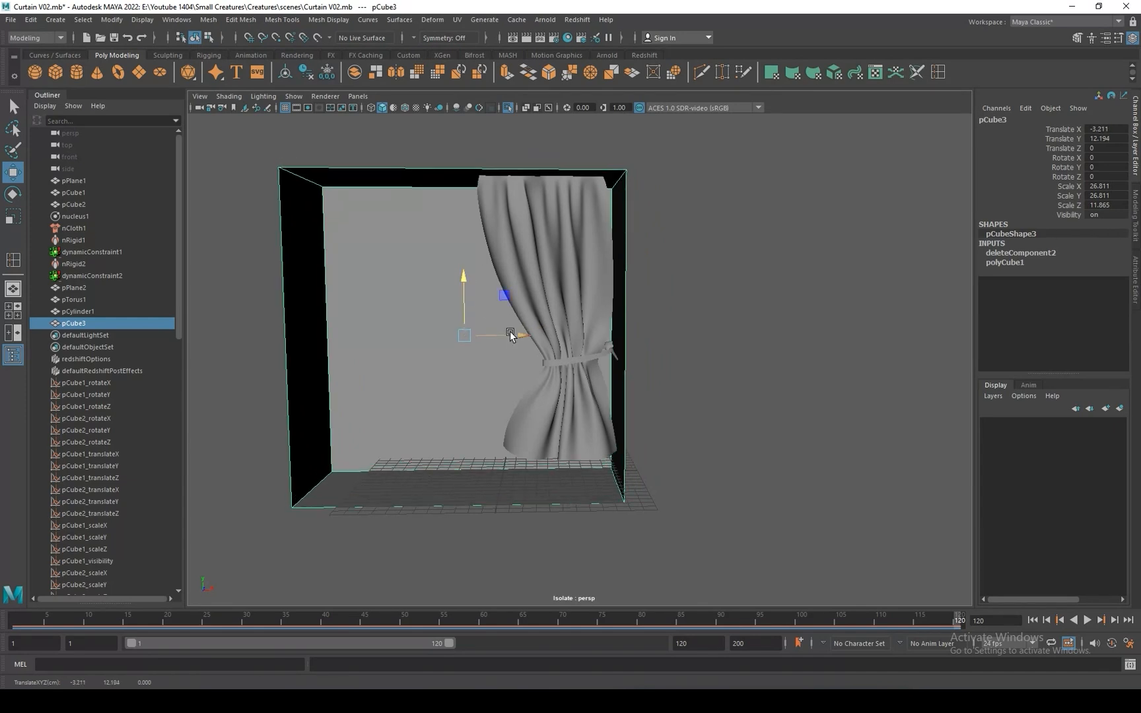
Raise the box's floor vertices to the curtain's hem and move the vertices of the wall opposite the curtain outward.
right_drag(403, 374, 329, 375)
drag(269, 559, 691, 444)
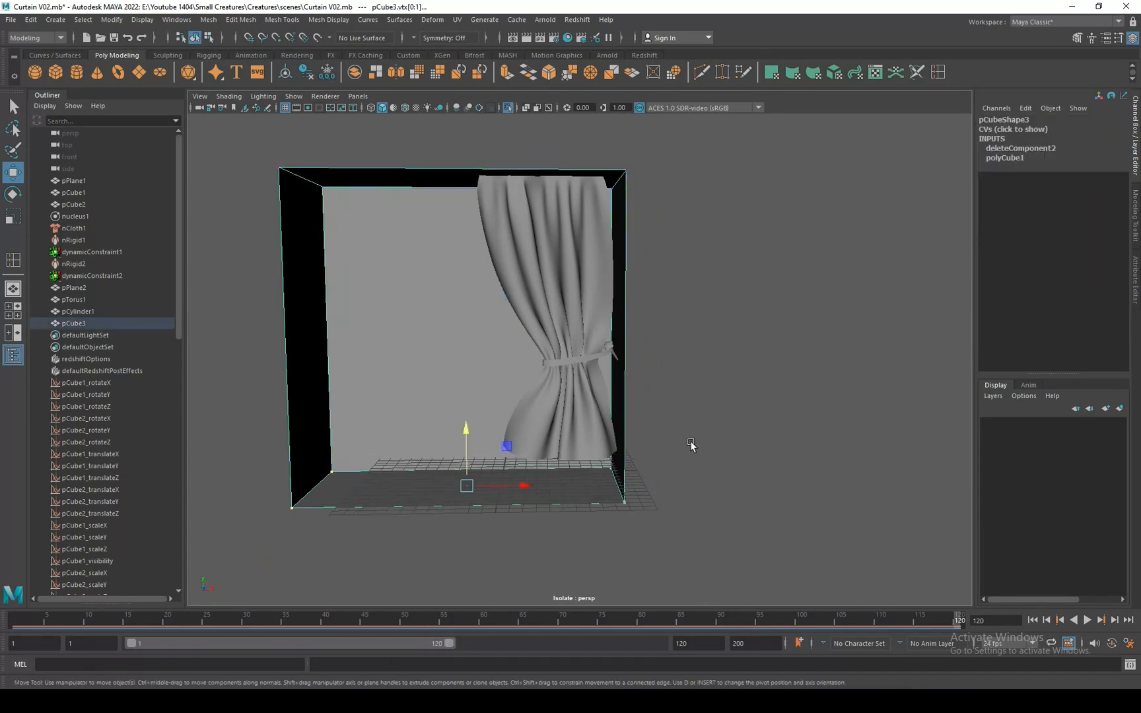
drag(465, 429, 464, 399)
drag(248, 137, 377, 506)
drag(357, 318, 313, 318)
right_drag(606, 295, 651, 264)
alt+right_drag(675, 316, 747, 330)
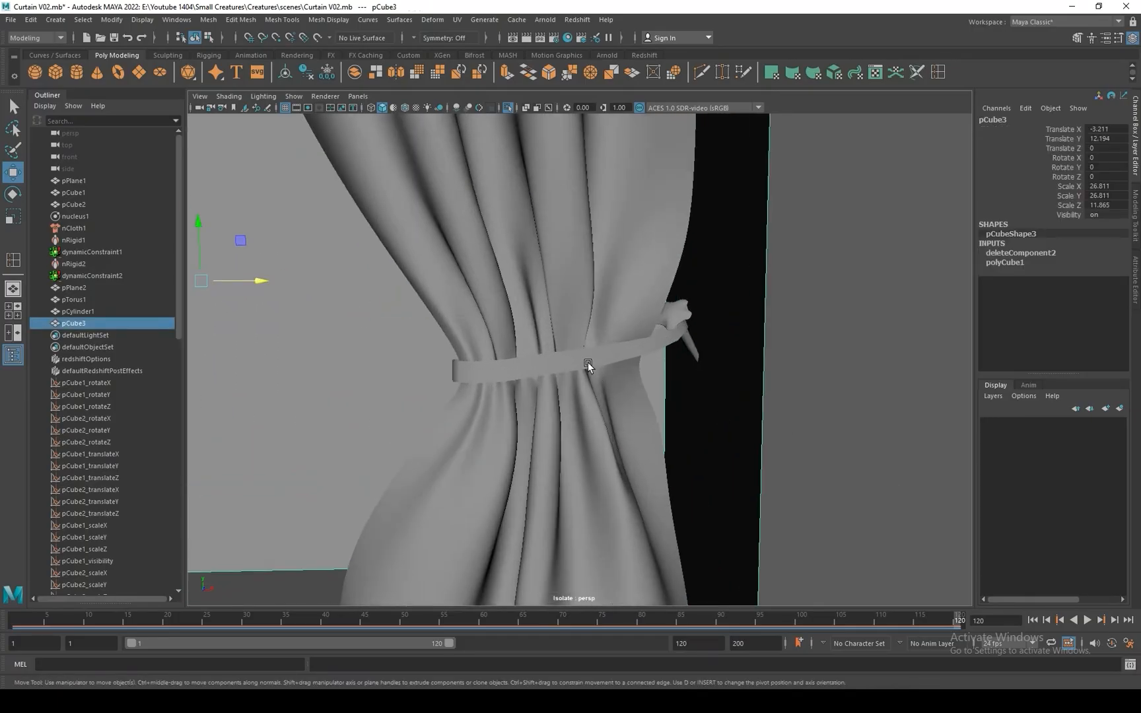
click(588, 365)
key(r)
drag(563, 311, 564, 314)
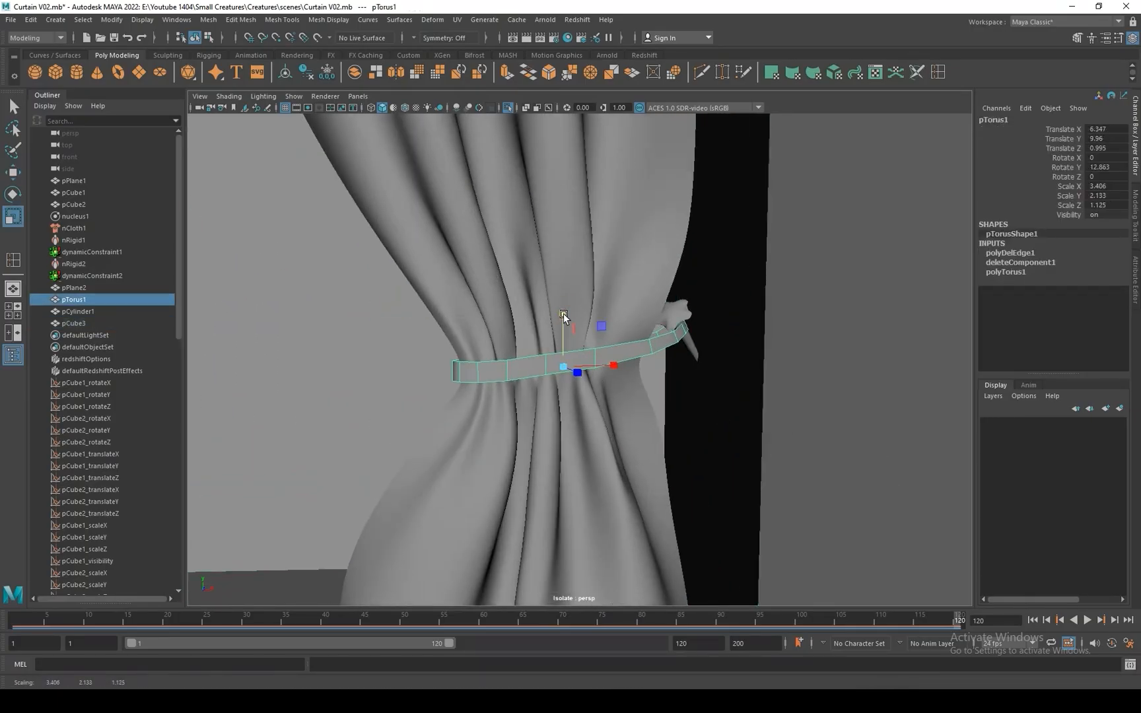
key(ctrl+z)
Select all the tieback band's faces and extrude them with a thickness of -0.2.
right_drag(514, 363, 449, 357)
drag(429, 324, 540, 423)
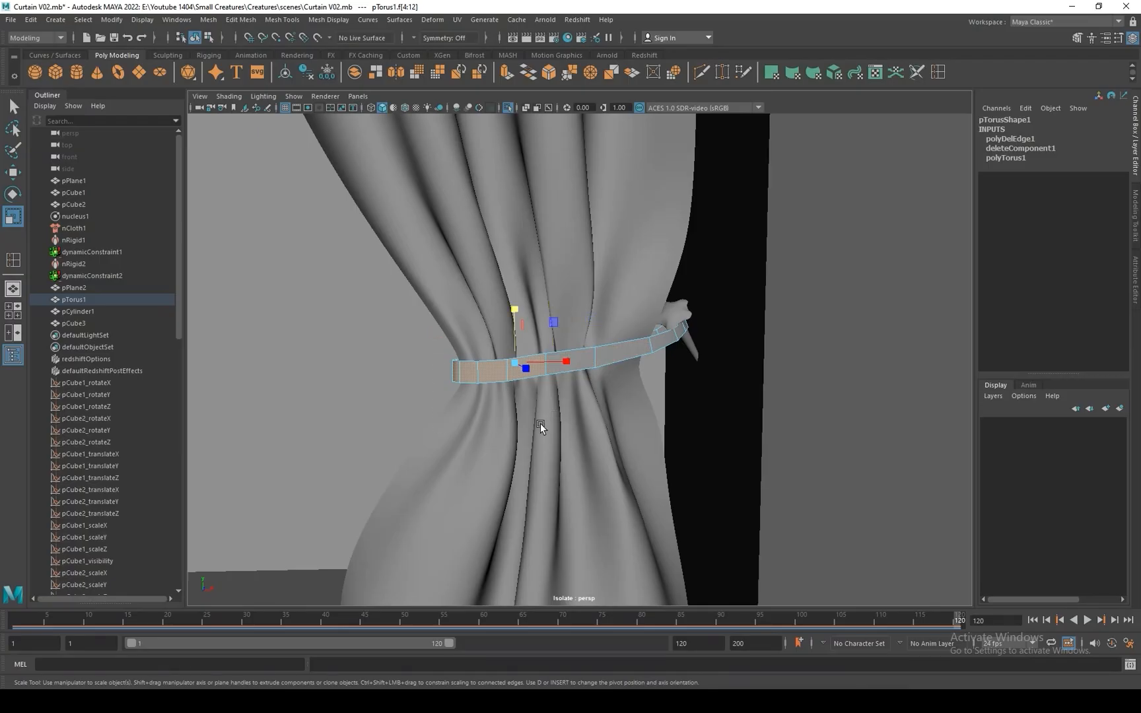
drag(514, 308, 515, 313)
right_drag(591, 357, 710, 334)
key(ctrl+e)
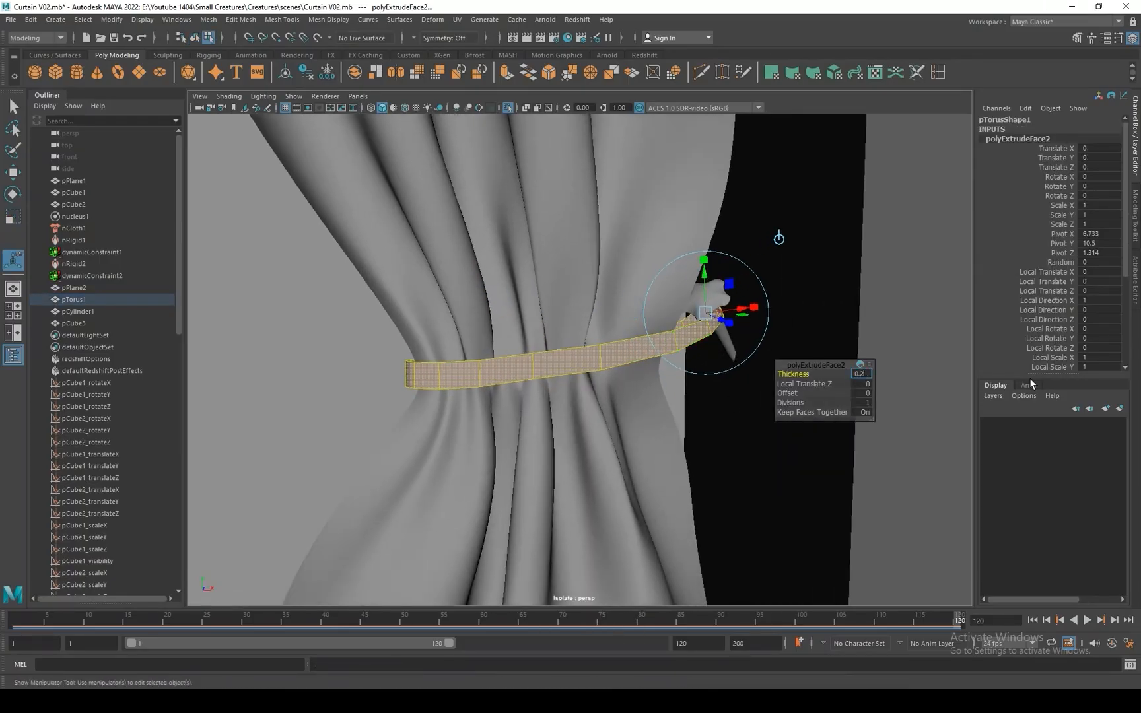
key(Return)
alt+drag(691, 332, 671, 350)
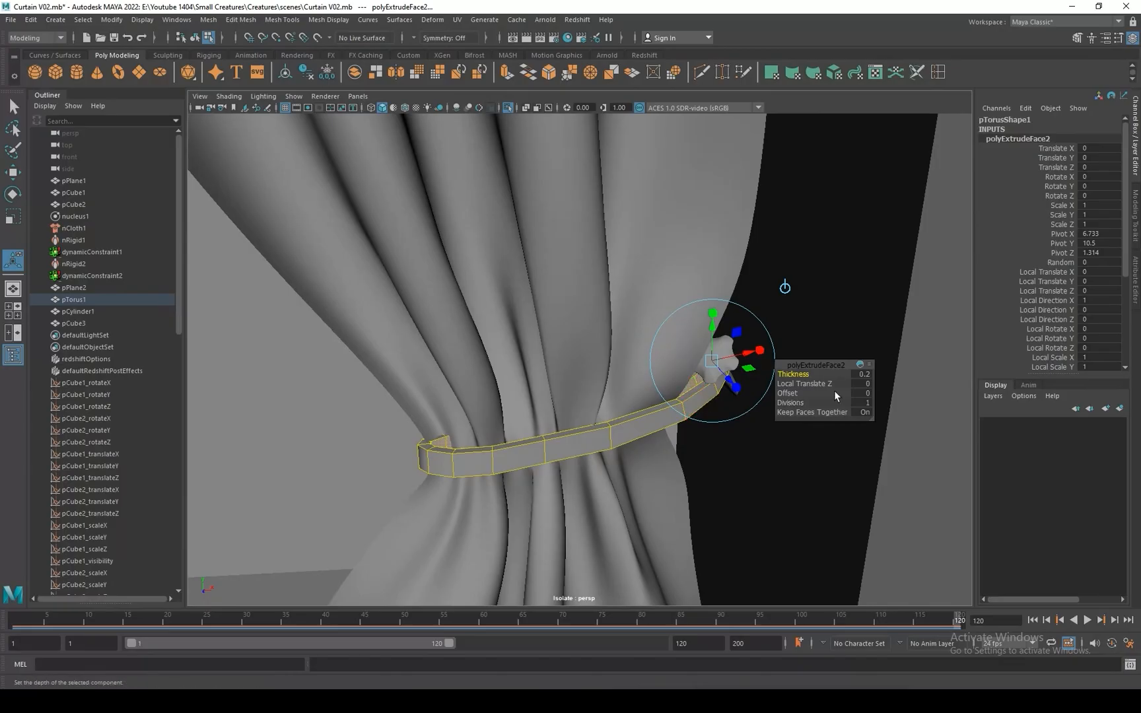
click(858, 374)
text(-0.2)
key(Return)
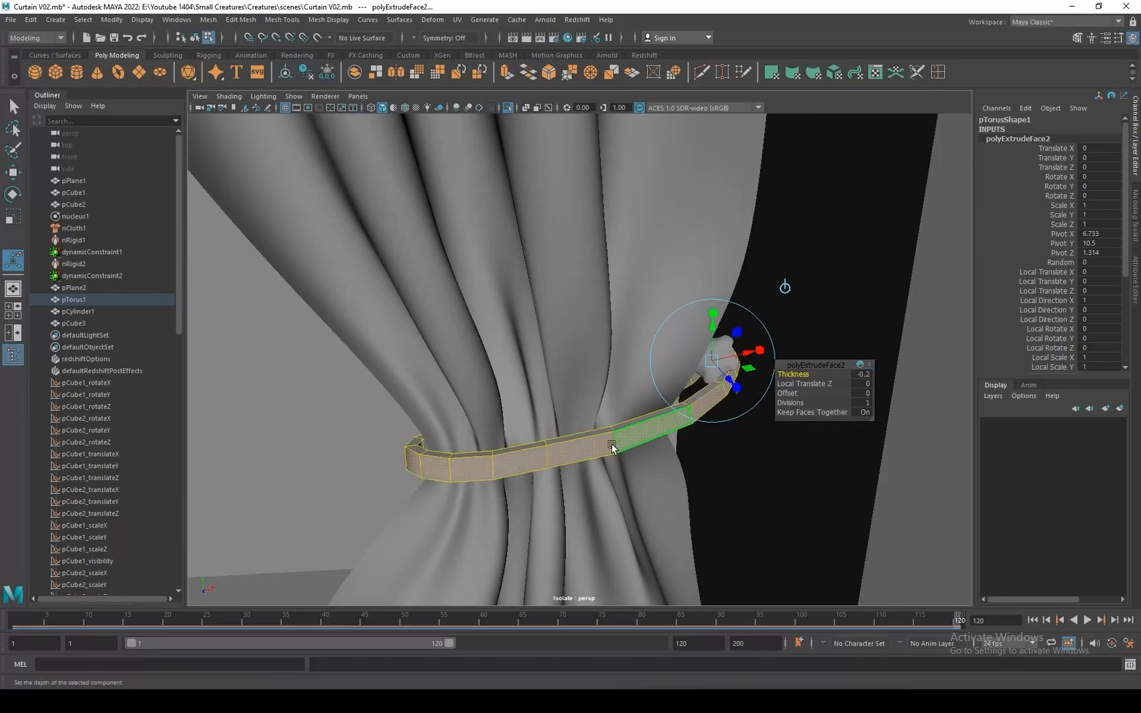
Leave the extrusion, return the band to object mode and show it in smooth preview with the whole scene framed.
right_drag(612, 445, 667, 356)
key(q)
alt+drag(716, 459, 692, 396)
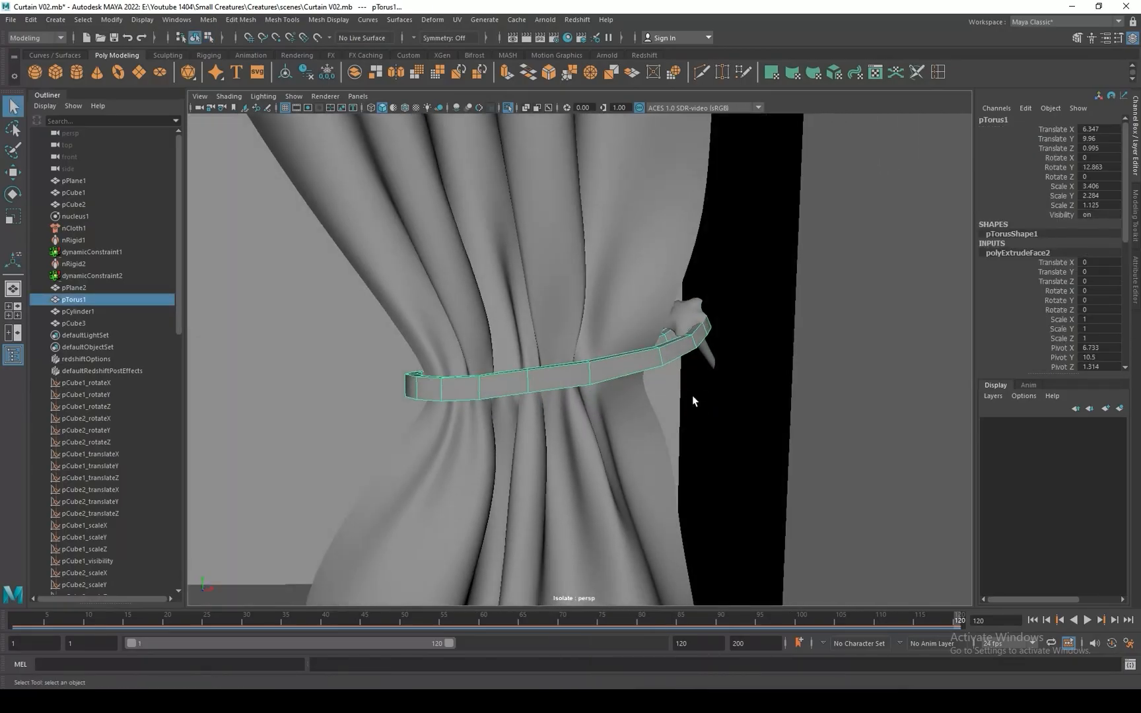
key(3)
key(a)
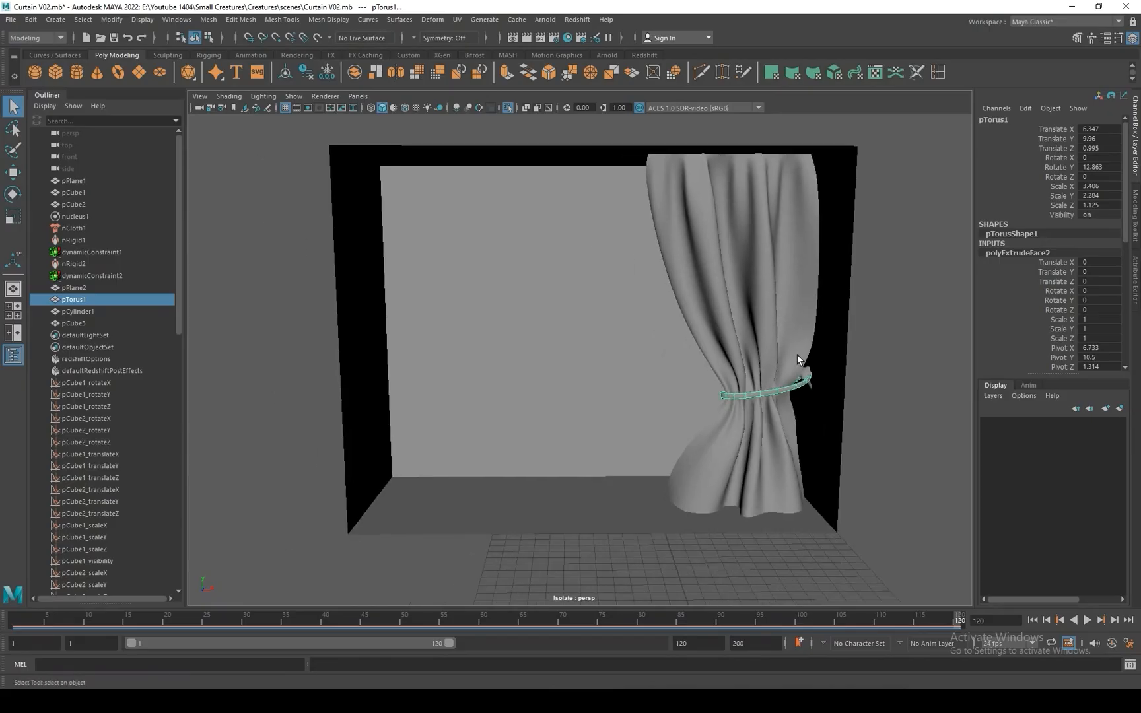
Open Hypershade and assign a new Lambert material to the curtain mesh.
click(798, 356)
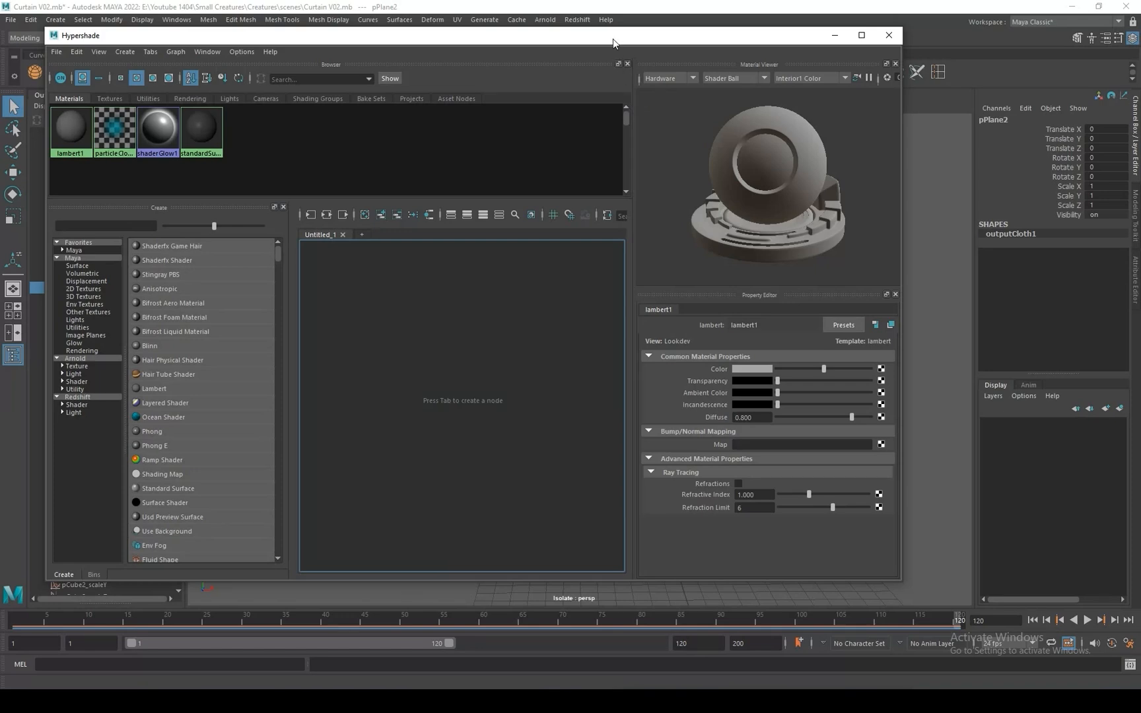
drag(41, 26, 348, 213)
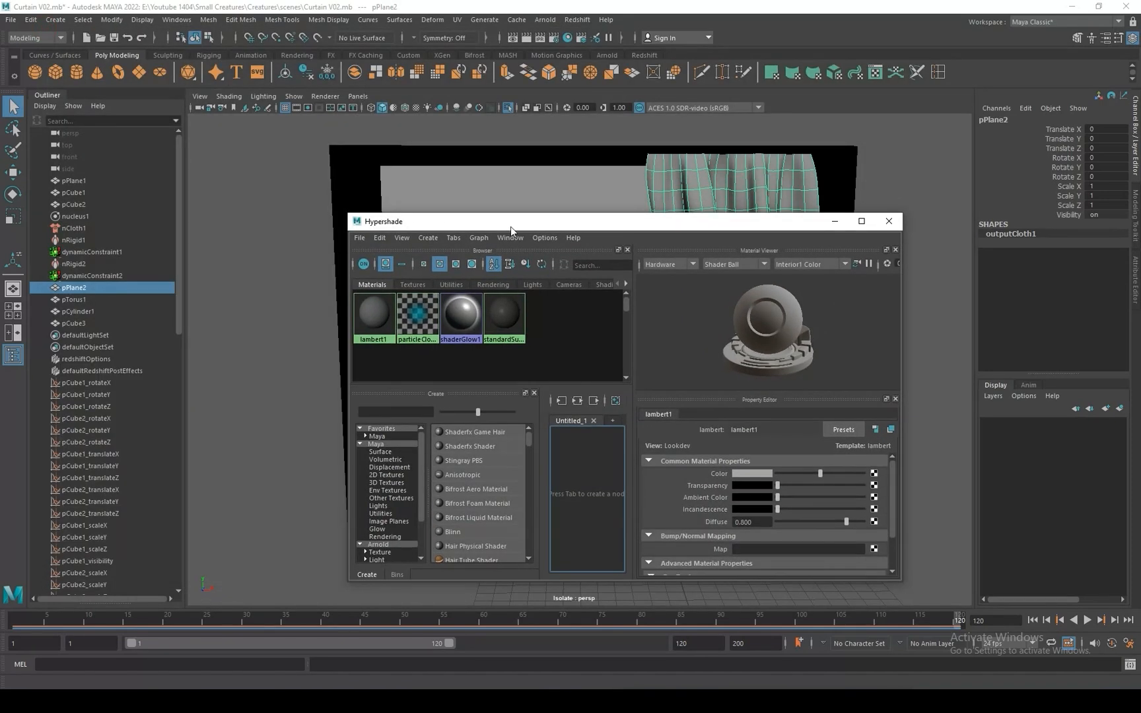
drag(615, 227, 158, 222)
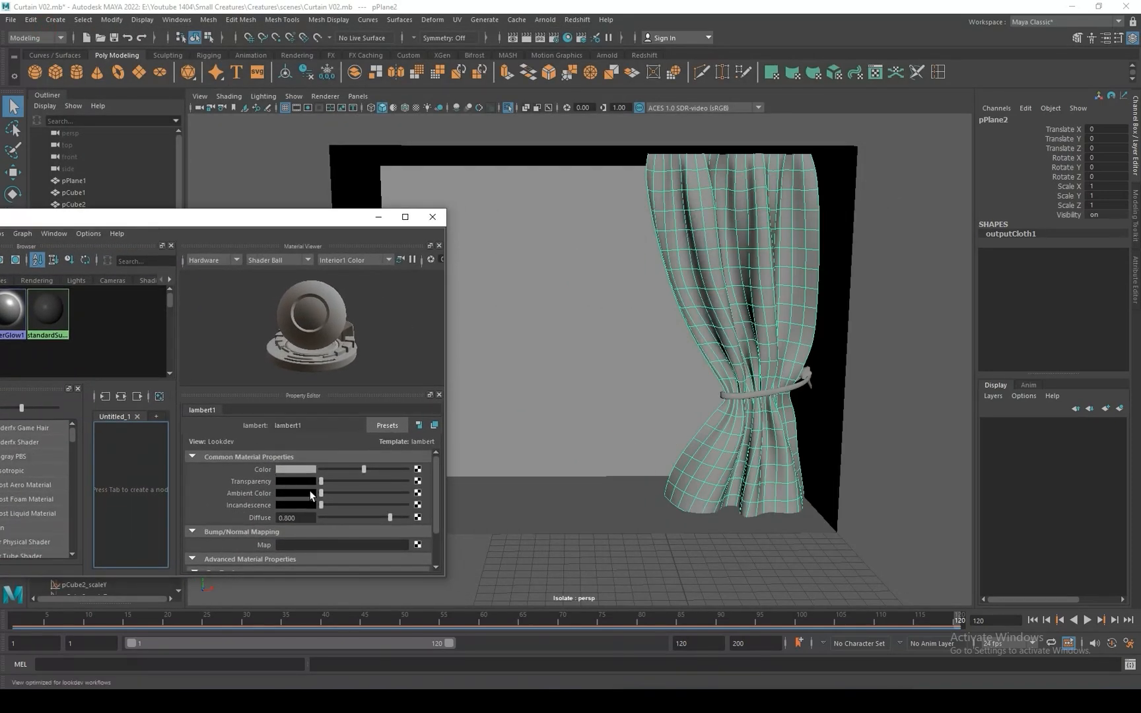
right_click(737, 272)
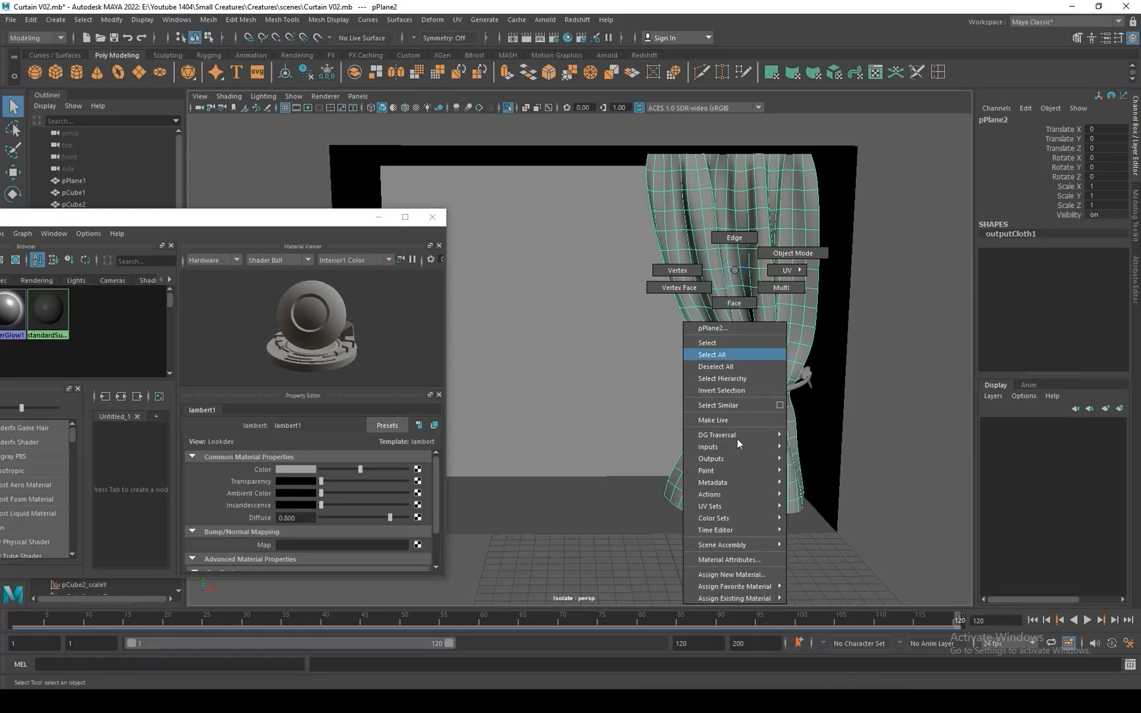
click(734, 575)
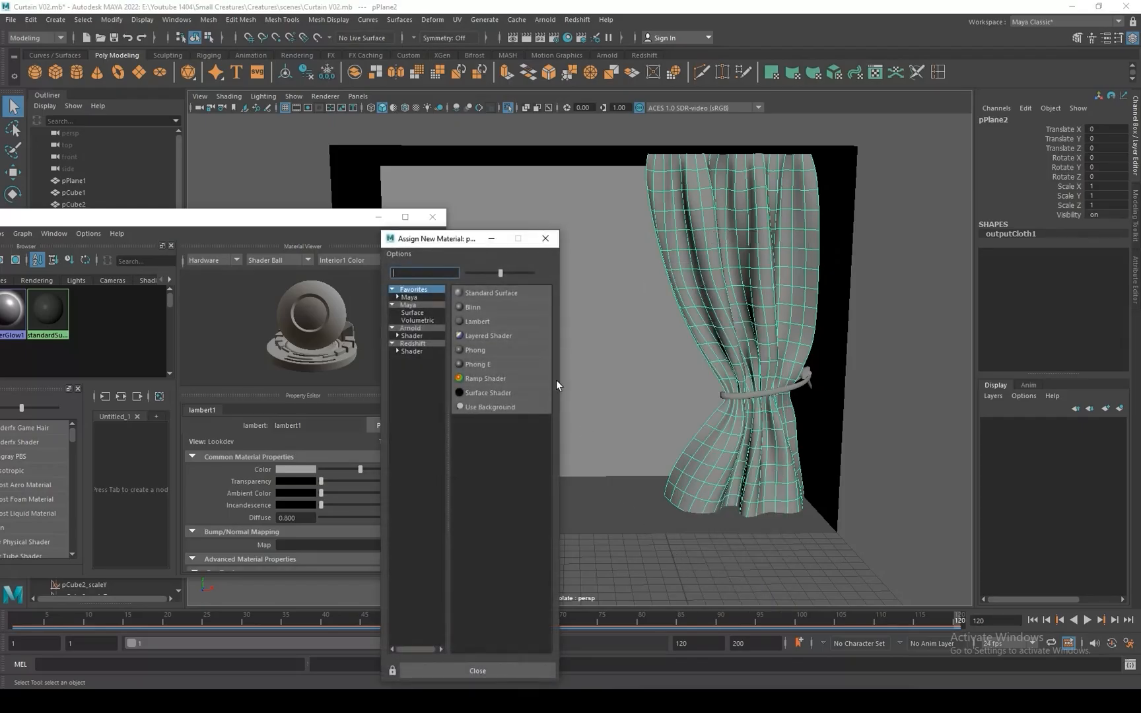
click(478, 323)
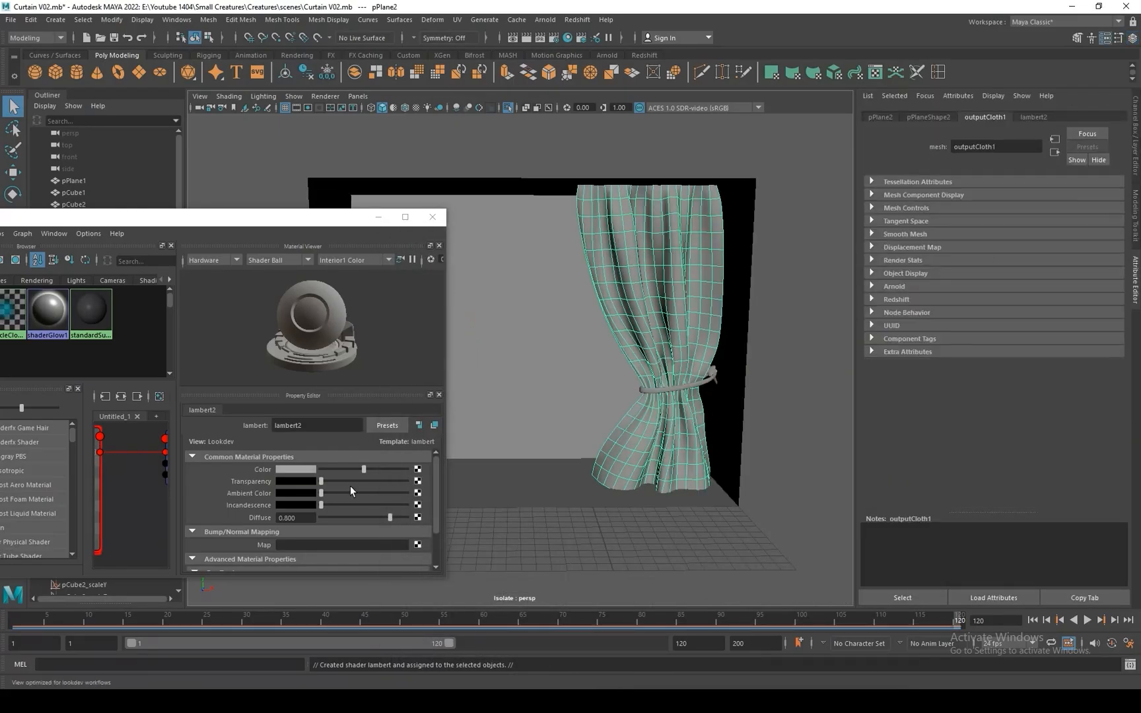
Lighten the curtain Lambert's colour and raise its transparency to make the fabric partly see-through.
mouse_move(364, 468)
mouse_down()
mouse_move(385, 469)
mouse_move(349, 481)
mouse_up()
drag(328, 222, 250, 237)
click(759, 291)
alt+right_drag(754, 291, 783, 339)
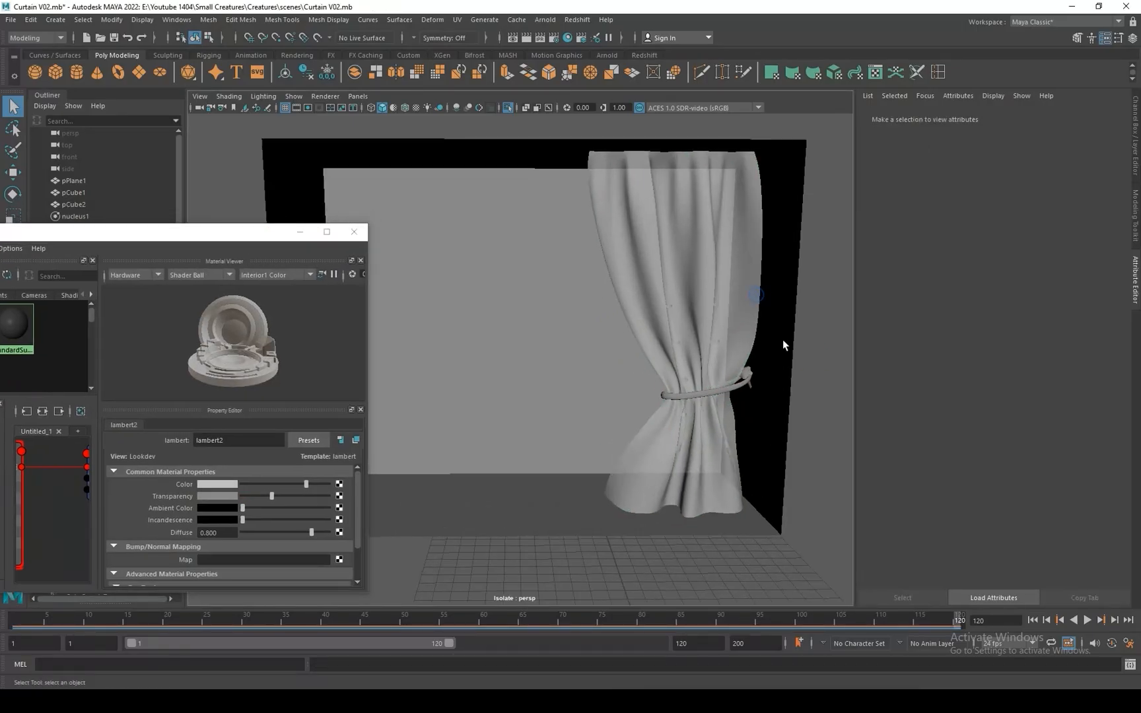
alt+drag(783, 340, 760, 341)
click(734, 331)
click(761, 352)
alt+right_drag(762, 351, 734, 303)
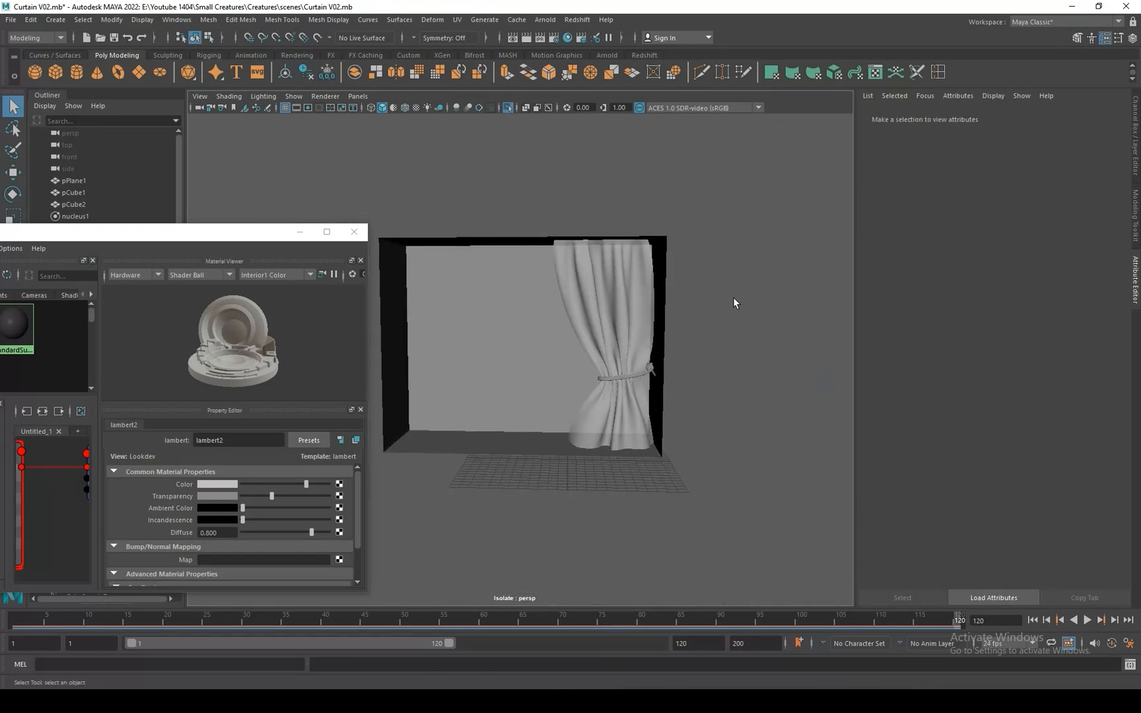
alt+drag(734, 303, 744, 344)
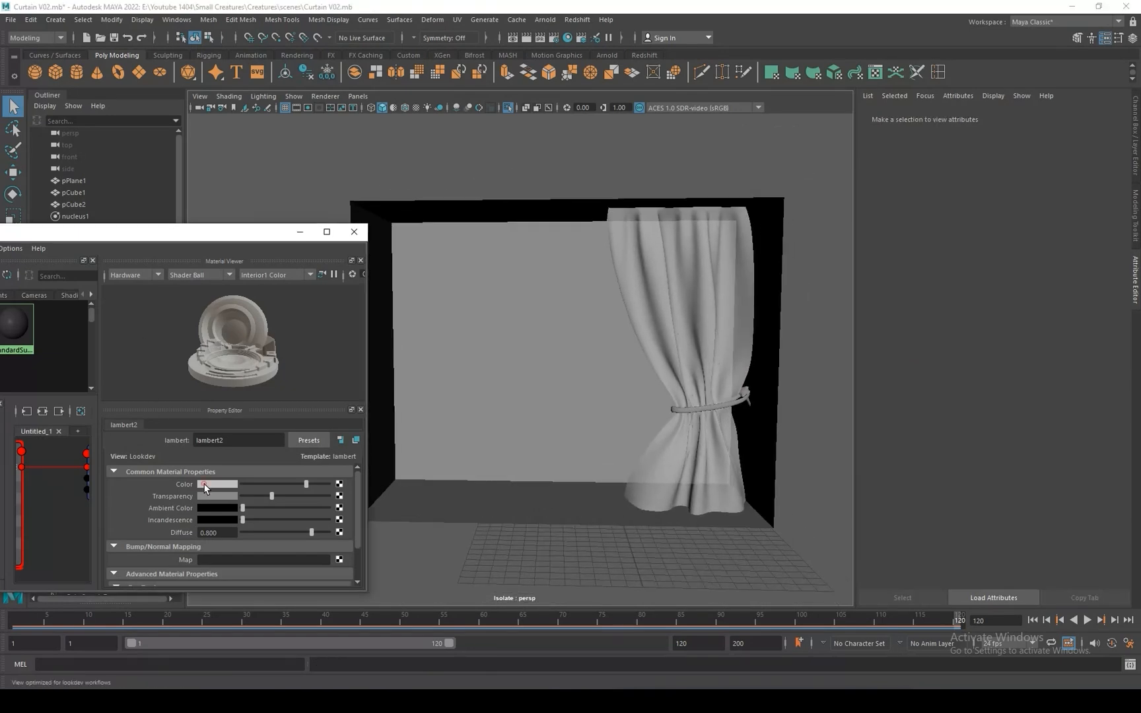
Change the curtain material's colour to a saturated blue and close Hypershade.
click(211, 485)
click(270, 500)
drag(297, 499, 300, 500)
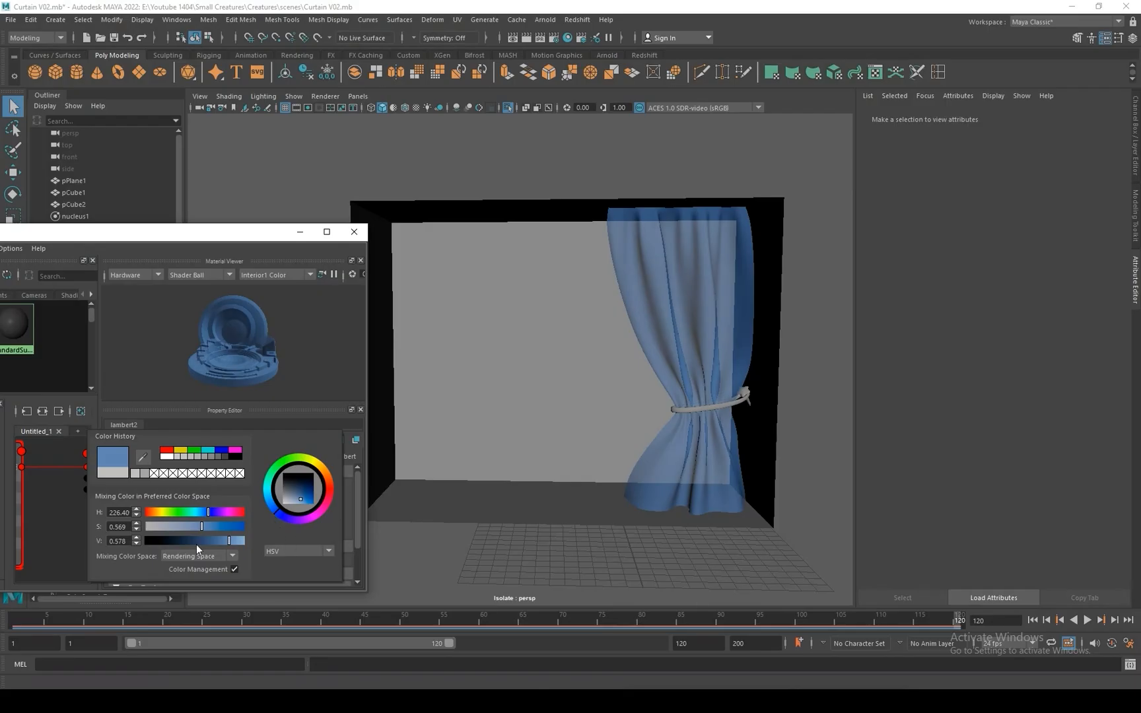
drag(232, 529, 224, 525)
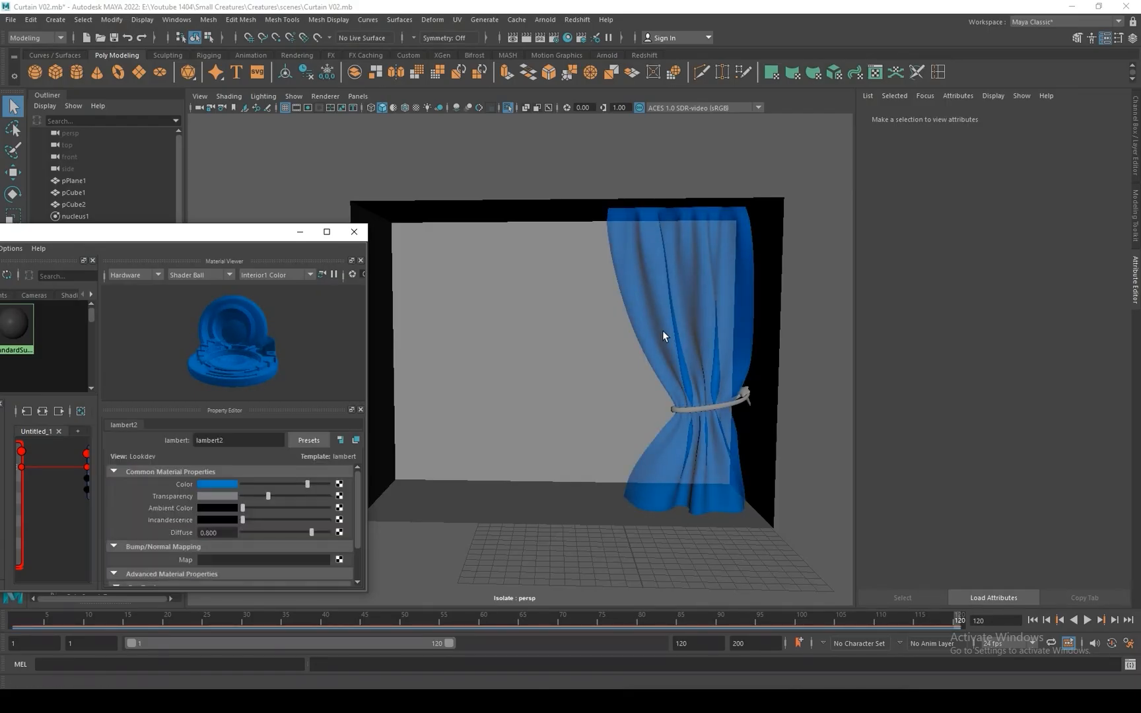
alt+drag(663, 330, 433, 374)
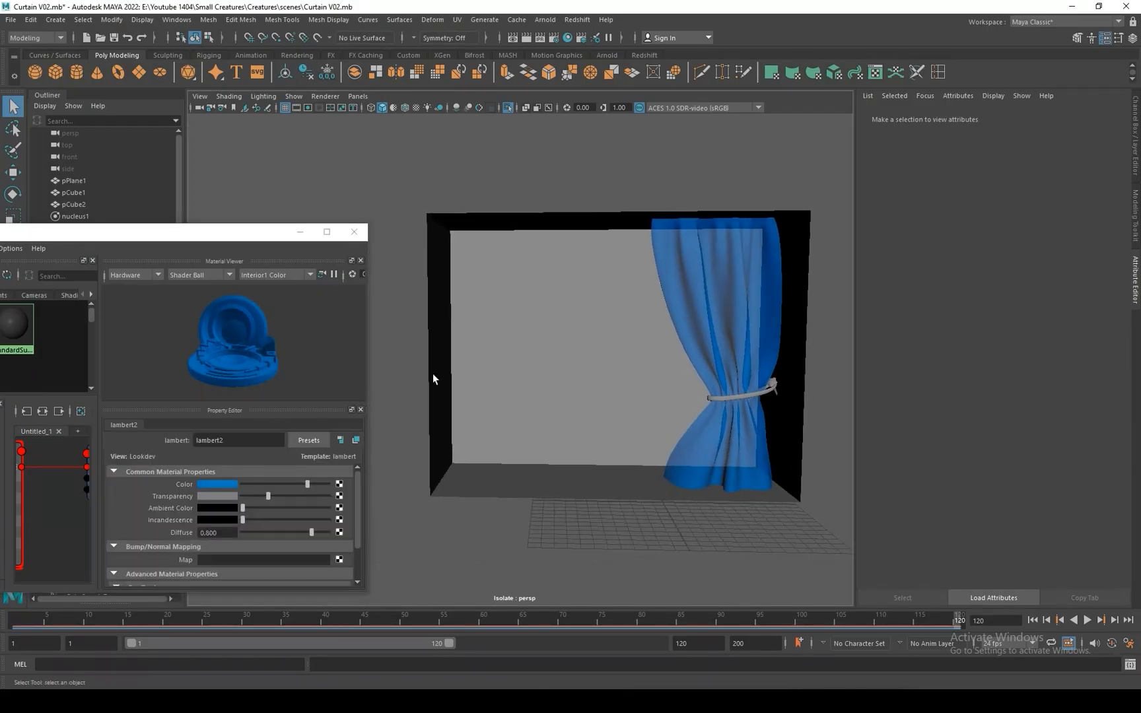
click(355, 232)
Group the curtain, its tieback band and the holder pin together.
click(734, 326)
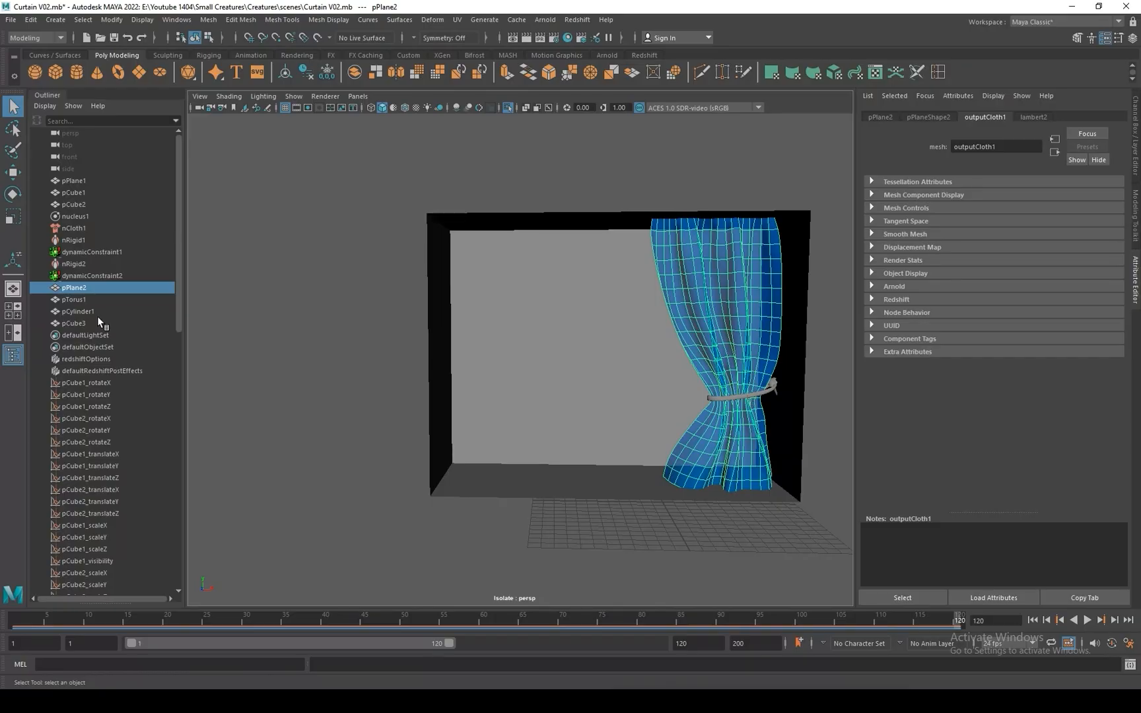
shift+click(78, 302)
shift+click(76, 308)
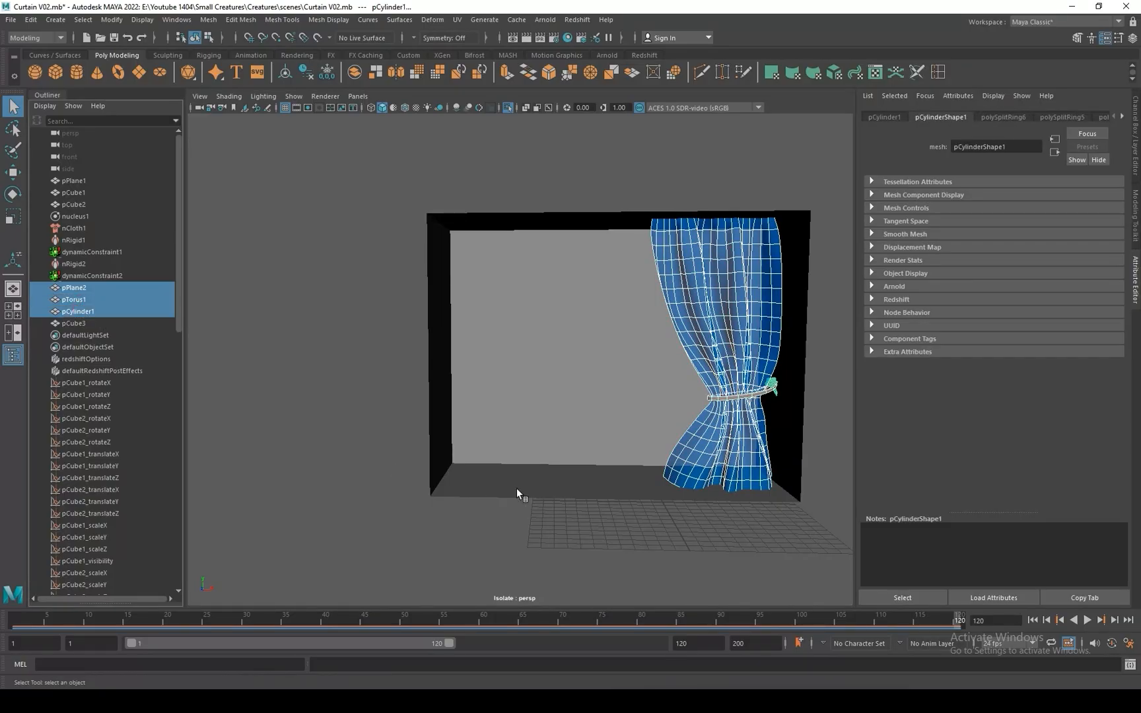
key(ctrl+g)
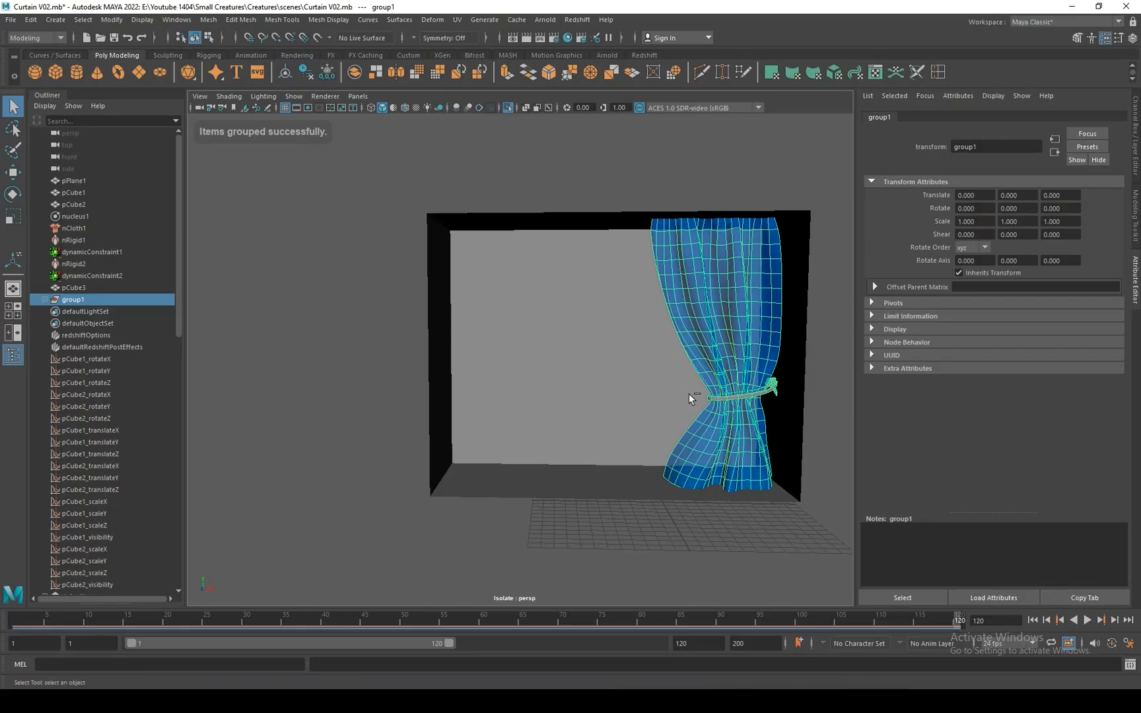
Duplicate the curtain group and mirror the copy by setting its Scale X to -1.
key(ctrl+g)
click(1137, 127)
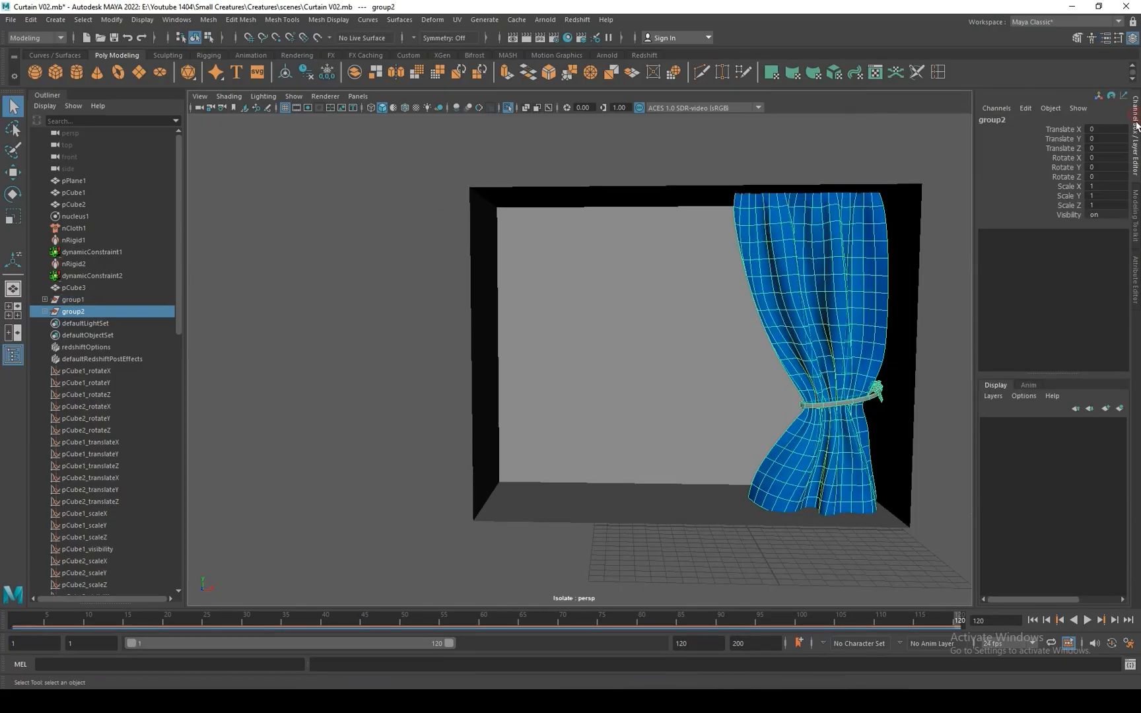
click(1109, 187)
text(-1)
key(Return)
Move the mirrored curtain group to about X -10.1, Y 0.48 and rotate it about 1.45 in Z against the opposite wall.
key(w)
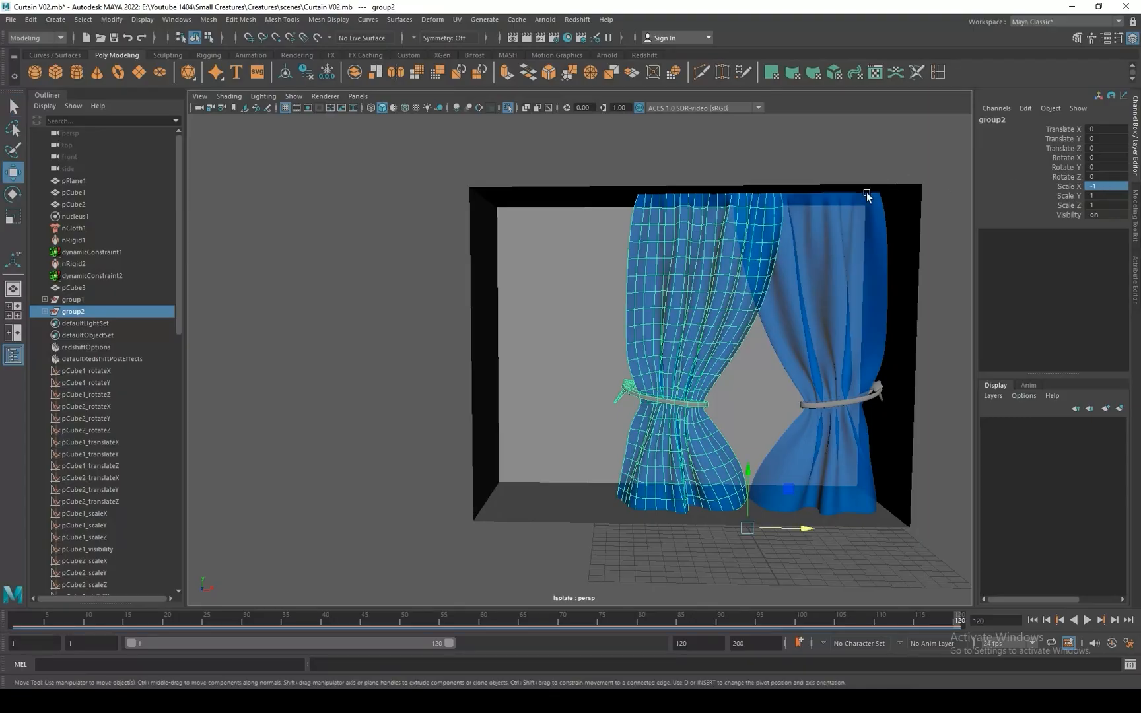
drag(777, 529, 644, 515)
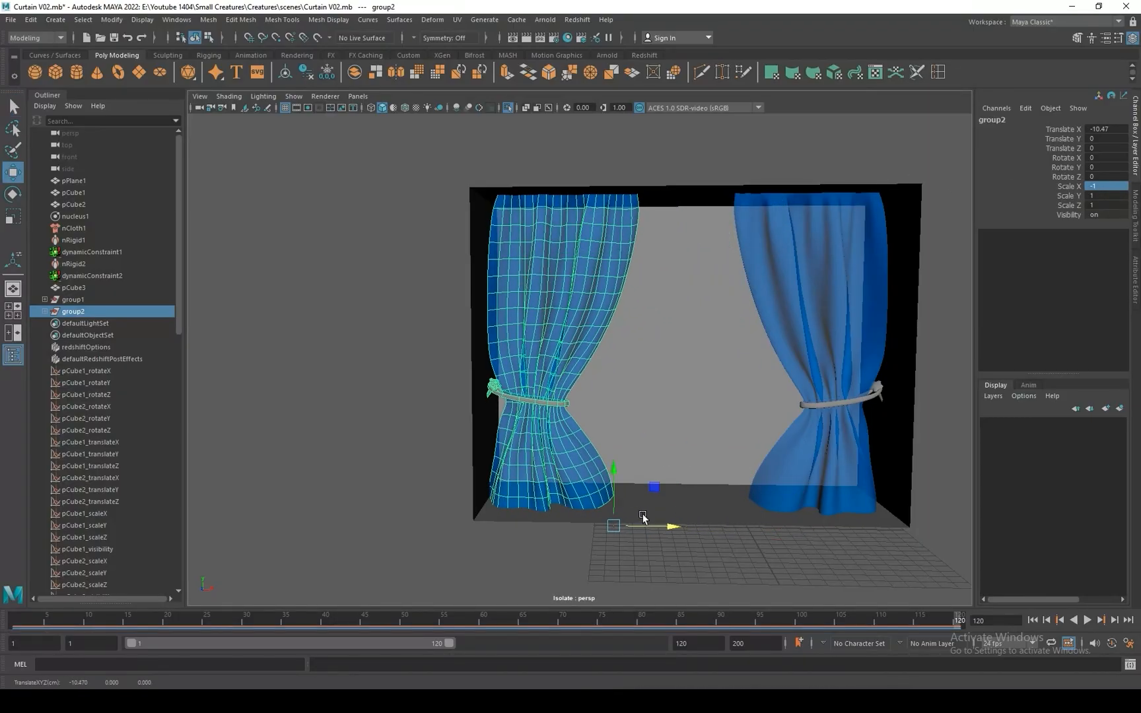
mouse_move(619, 470)
mouse_down()
mouse_move(646, 481)
mouse_move(614, 465)
mouse_up()
key(e)
key(w)
drag(651, 518, 668, 521)
drag(621, 447, 620, 460)
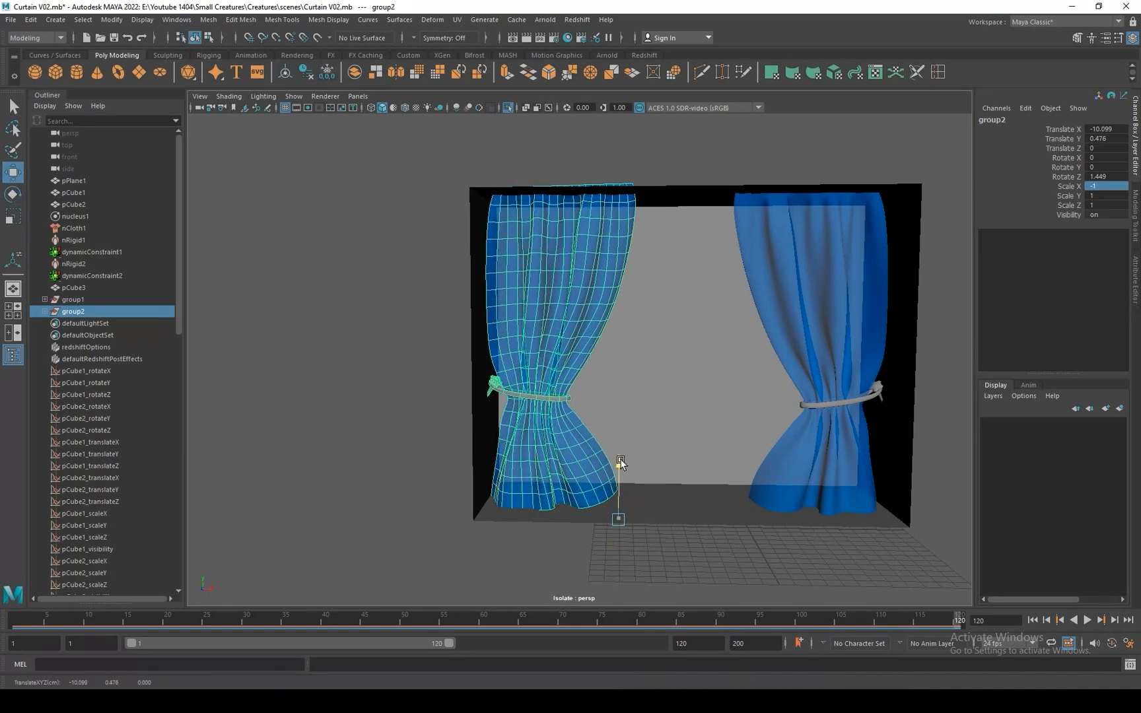
Stretch the room box vertically to a Scale Y of about 28.3.
alt+middle_drag(689, 408, 605, 352)
click(611, 450)
scroll(667, 333, down, 2)
alt+drag(670, 336, 613, 275)
key(r)
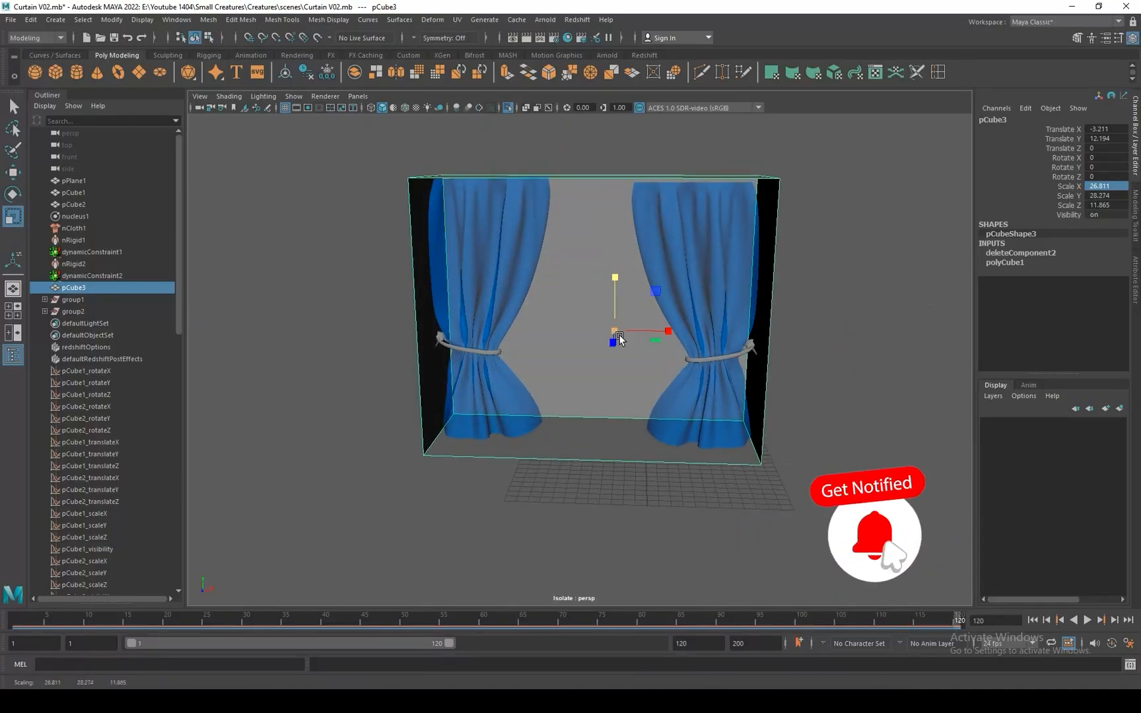
click(812, 399)
scroll(817, 393, up, 1)
mouse_move(856, 362)
alt+mouse_down()
mouse_move(808, 374)
mouse_move(854, 362)
alt+mouse_up()
Duplicate the original curtain mesh, offset the copy about 0.41 in Z and select a face on its upper part.
click(725, 318)
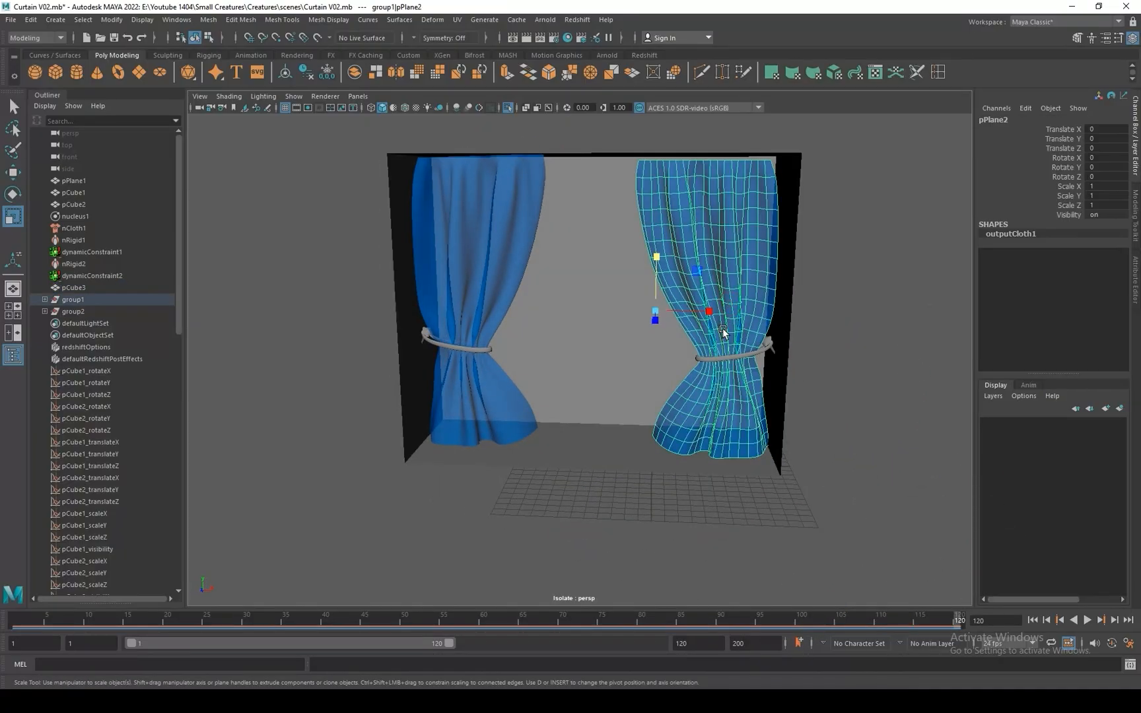
mouse_move(723, 332)
alt+mouse_down()
mouse_move(703, 341)
mouse_move(759, 331)
mouse_move(716, 308)
alt+mouse_up()
click(702, 341)
key(w)
right_drag(764, 188, 765, 222)
click(763, 216)
With soft selection, pull the curtain copy's upper, lower and hem faces outward from the original curtain.
key(b)
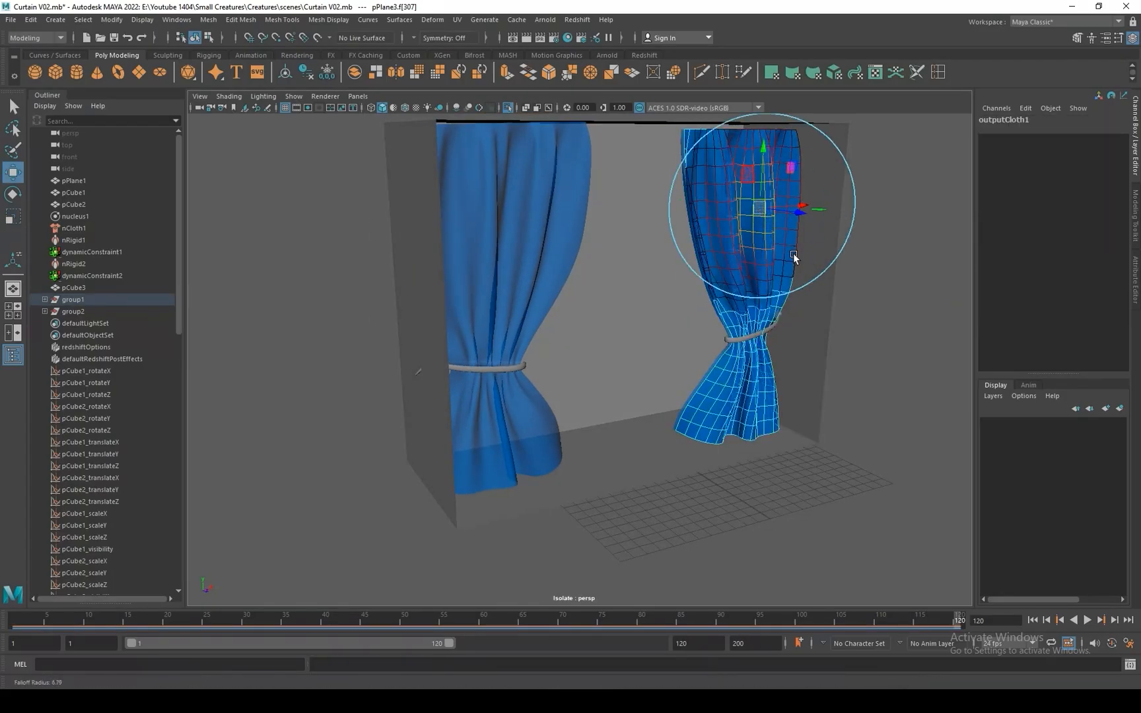
alt+drag(794, 258, 766, 294)
drag(795, 225, 803, 256)
click(756, 439)
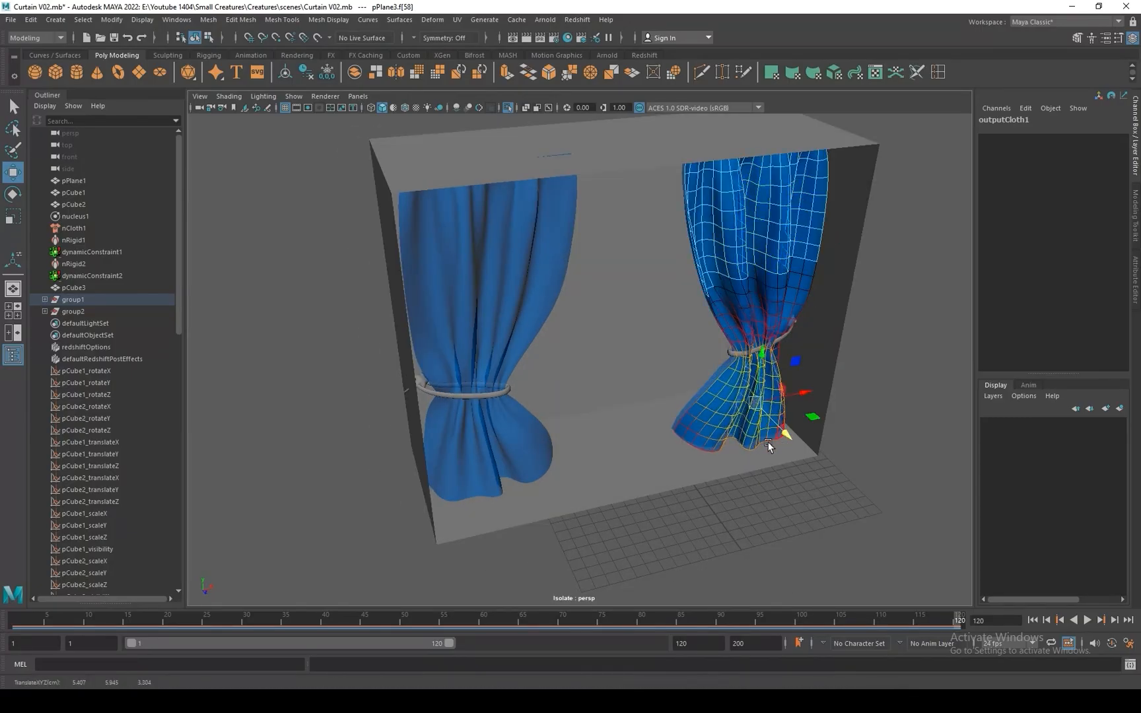
key(e)
key(w)
drag(780, 441, 777, 466)
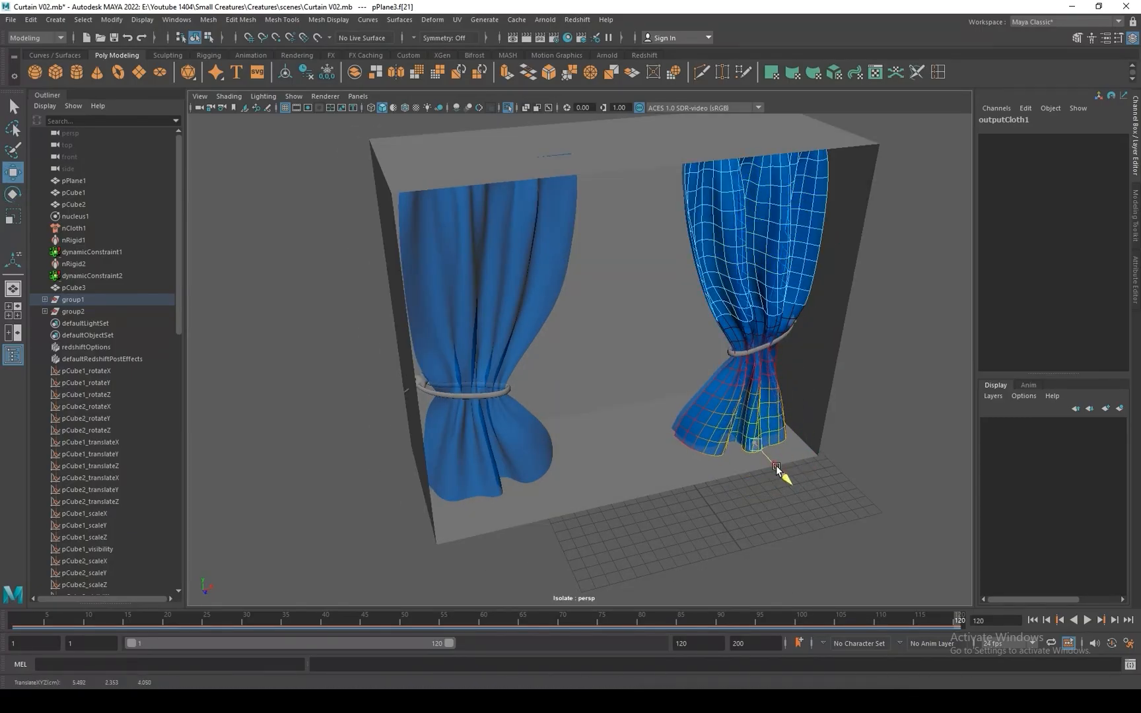
right_drag(774, 271, 826, 239)
Soft-select more faces on the upper folds of the curtain copy and move them forward of the original.
click(912, 318)
alt+drag(900, 380, 895, 291)
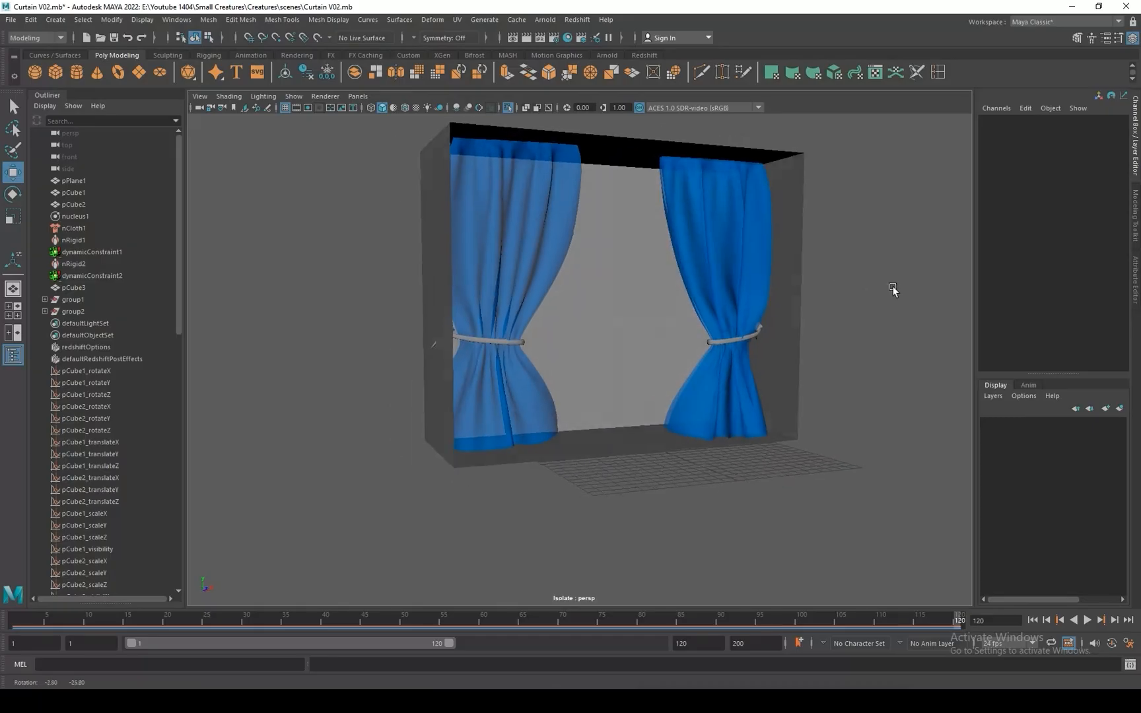
alt+right_drag(860, 265, 890, 323)
click(713, 210)
right_drag(712, 208, 793, 286)
click(718, 249)
alt+drag(793, 286, 819, 300)
drag(786, 244, 807, 253)
alt+drag(800, 341, 760, 350)
alt+right_drag(760, 350, 726, 364)
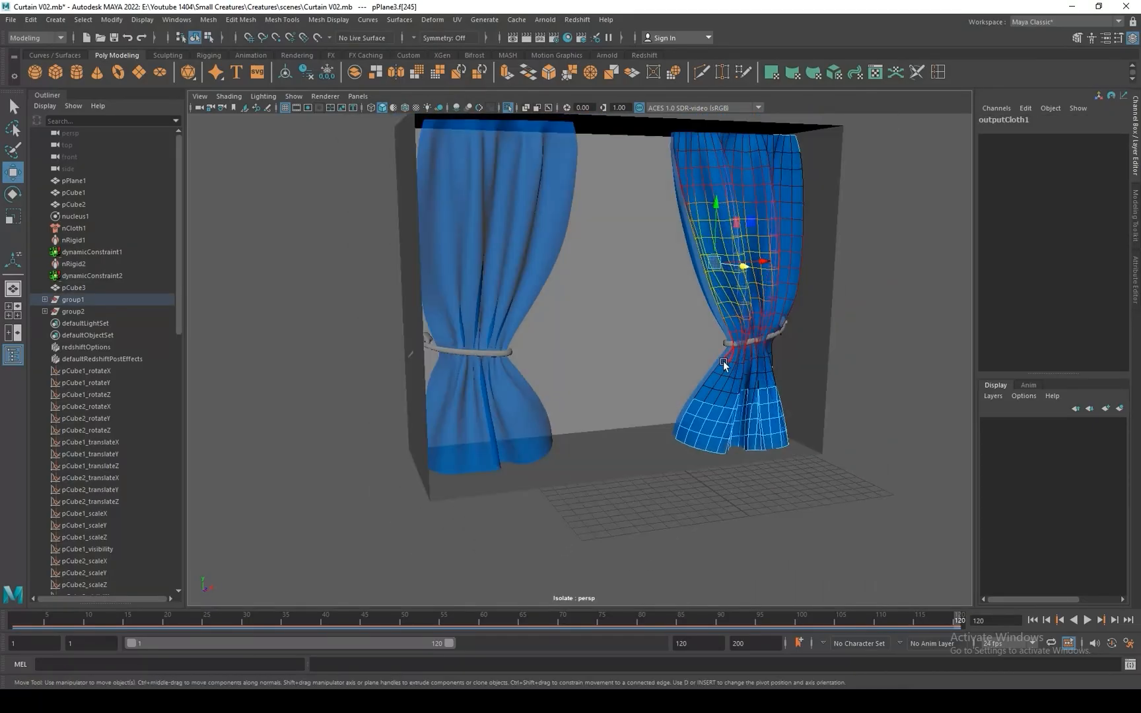
Adjust the curtain copy's lower side and the gathered faces near the tieback band with soft selection.
click(707, 428)
drag(737, 443, 813, 397)
click(751, 351)
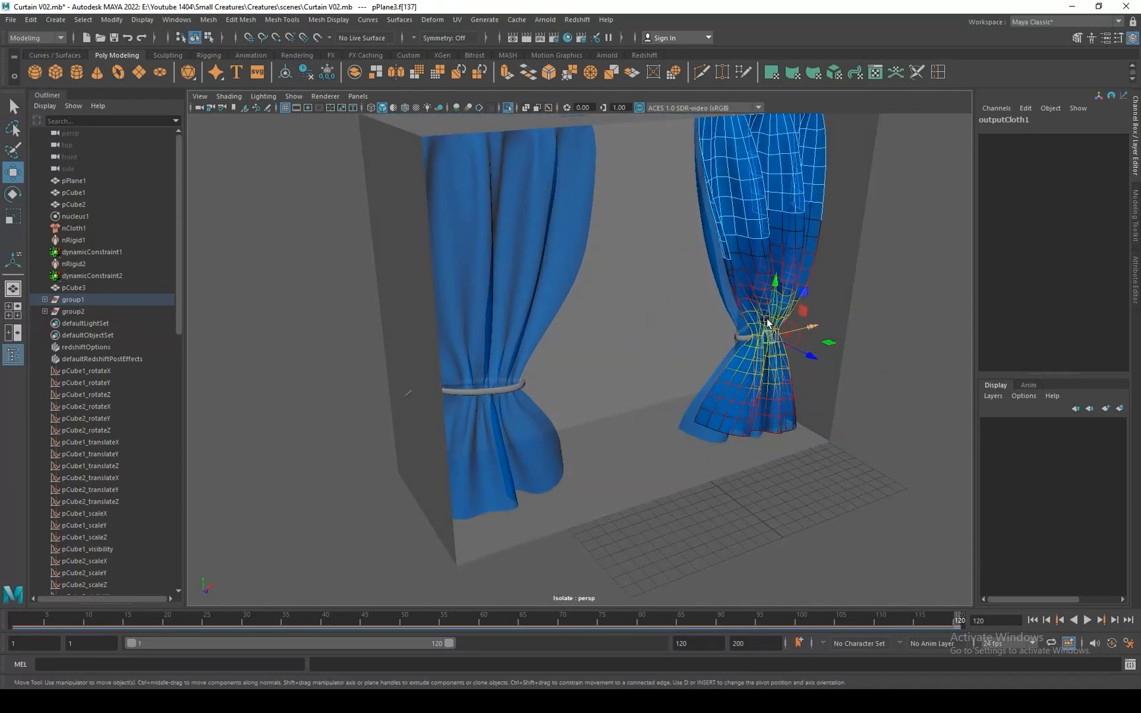
drag(768, 323, 804, 355)
Return the curtain copy to object mode and lower the room box to about Y 11.7.
right_click(705, 285)
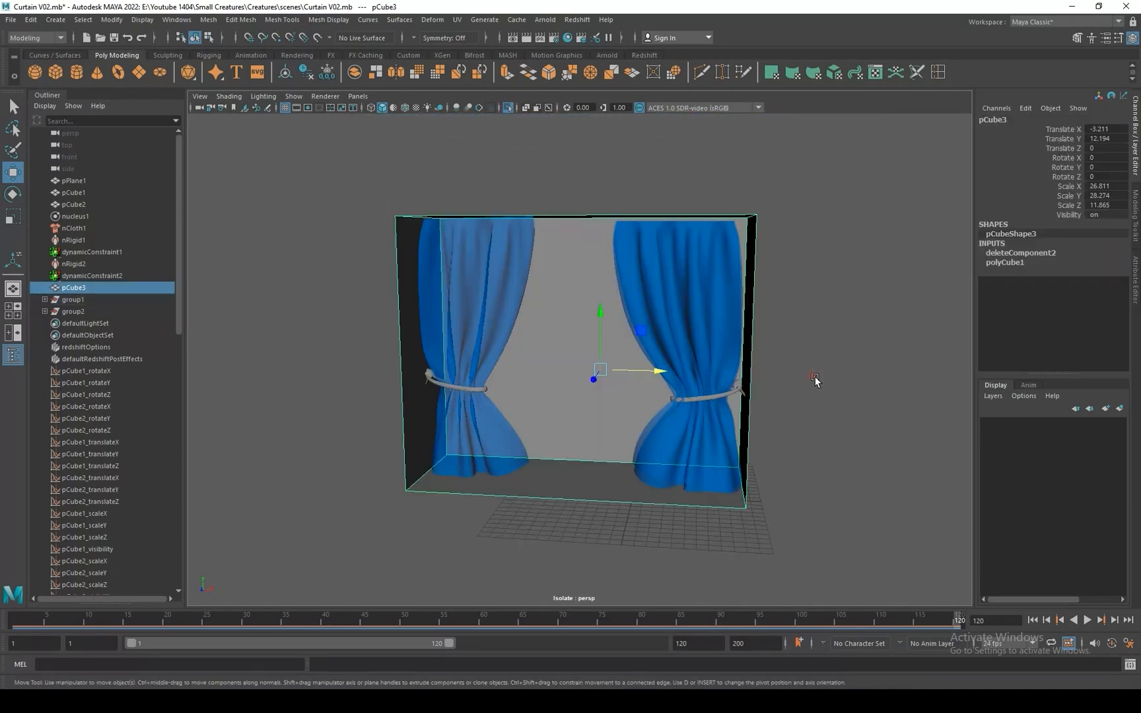
drag(600, 309, 594, 315)
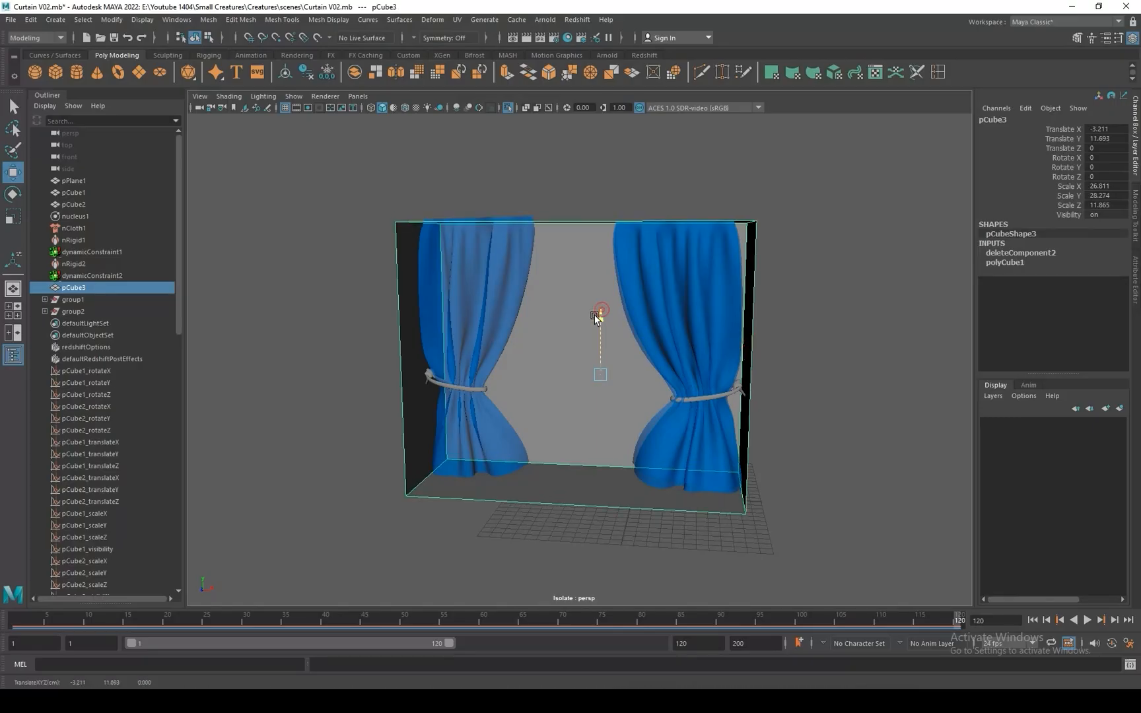
drag(652, 374, 651, 378)
Soft-select the mirrored curtain's top row of vertices, then lower and level it with the box's ceiling.
click(487, 239)
right_drag(486, 237, 431, 234)
drag(580, 172, 395, 221)
drag(475, 154, 475, 158)
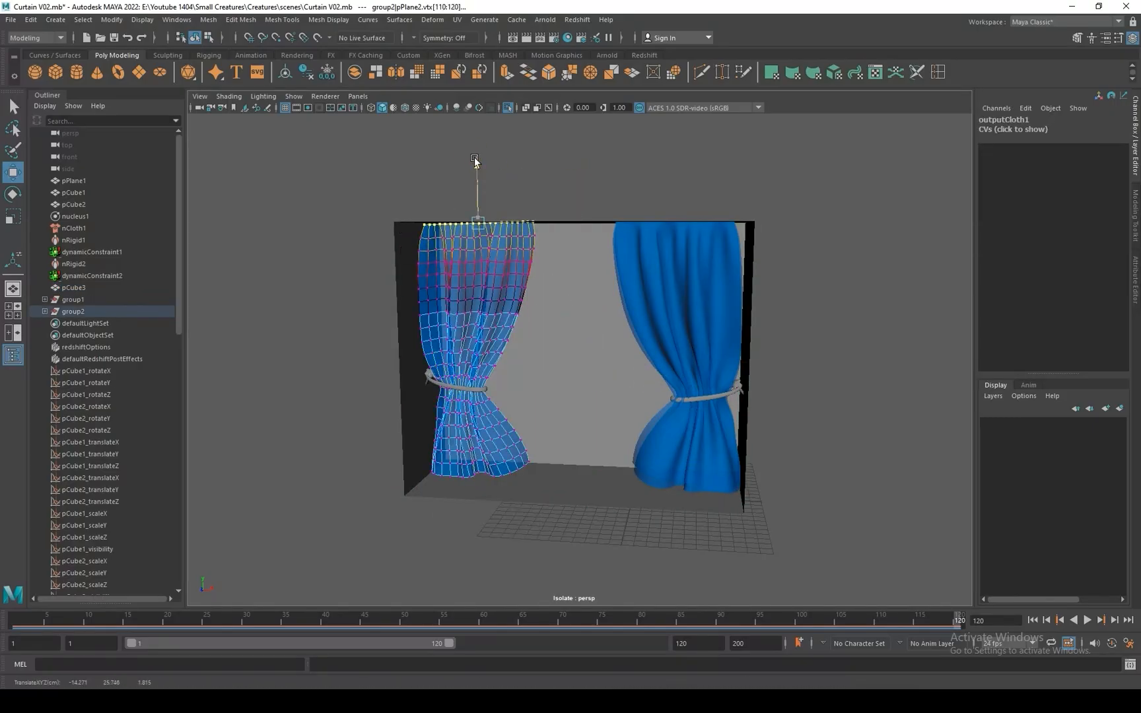
key(e)
key(w)
key(e)
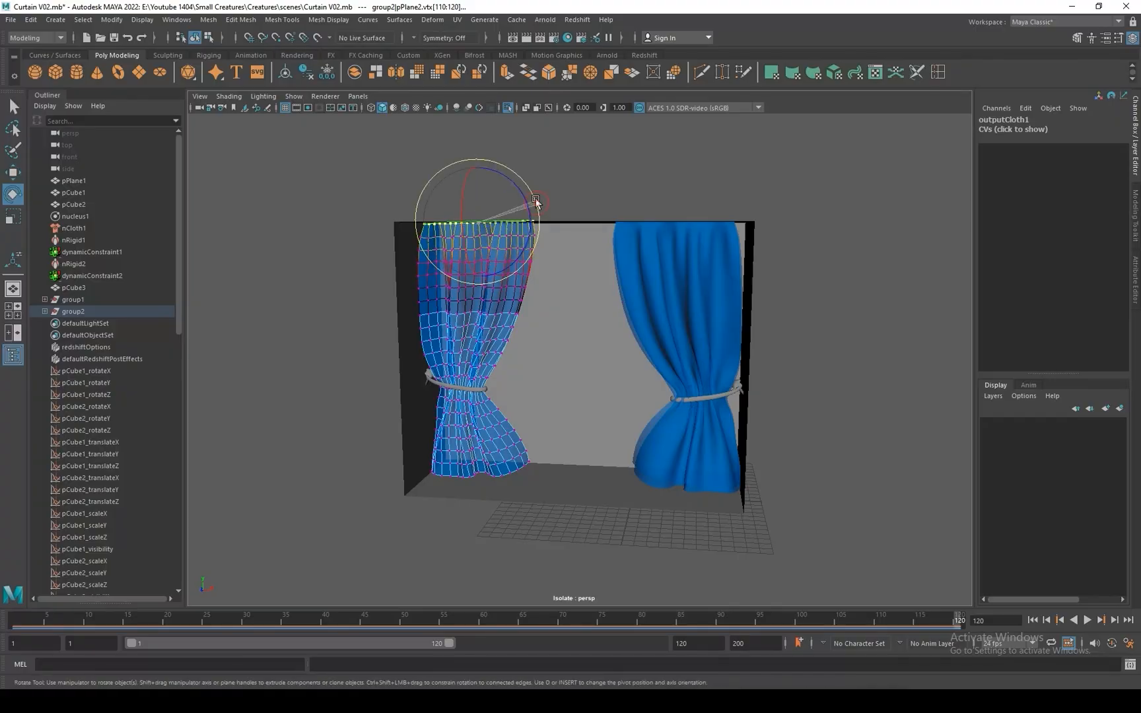
key(w)
click(826, 316)
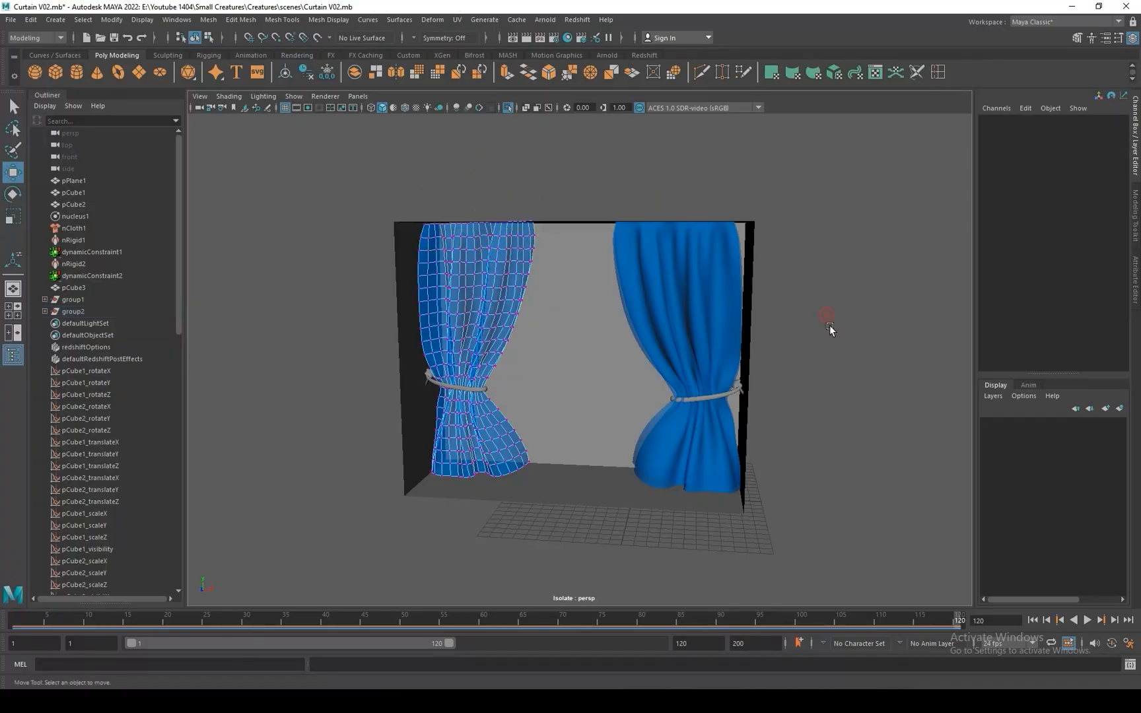
click(662, 333)
click(873, 416)
Return the right-hand outer curtain layer pPlane3 to object mode and clear the selection.
mouse_move(818, 313)
alt+mouse_down()
mouse_move(838, 331)
mouse_move(822, 330)
alt+mouse_up()
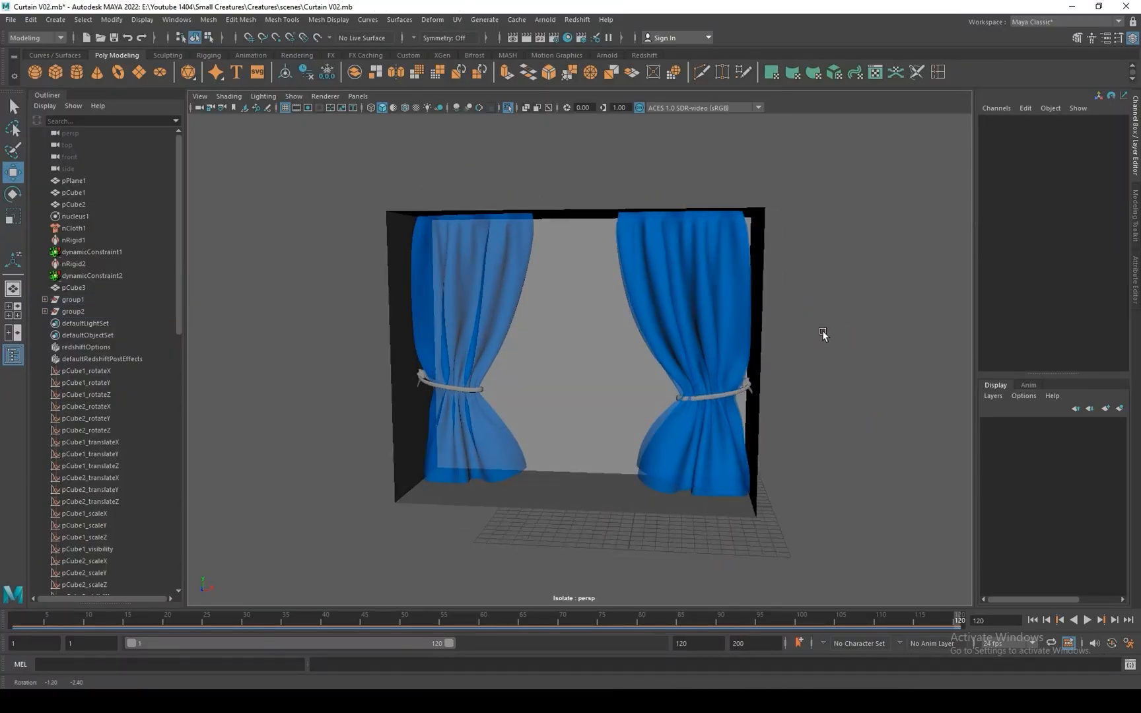
alt+right_drag(822, 331, 929, 408)
alt+drag(903, 405, 825, 387)
click(786, 276)
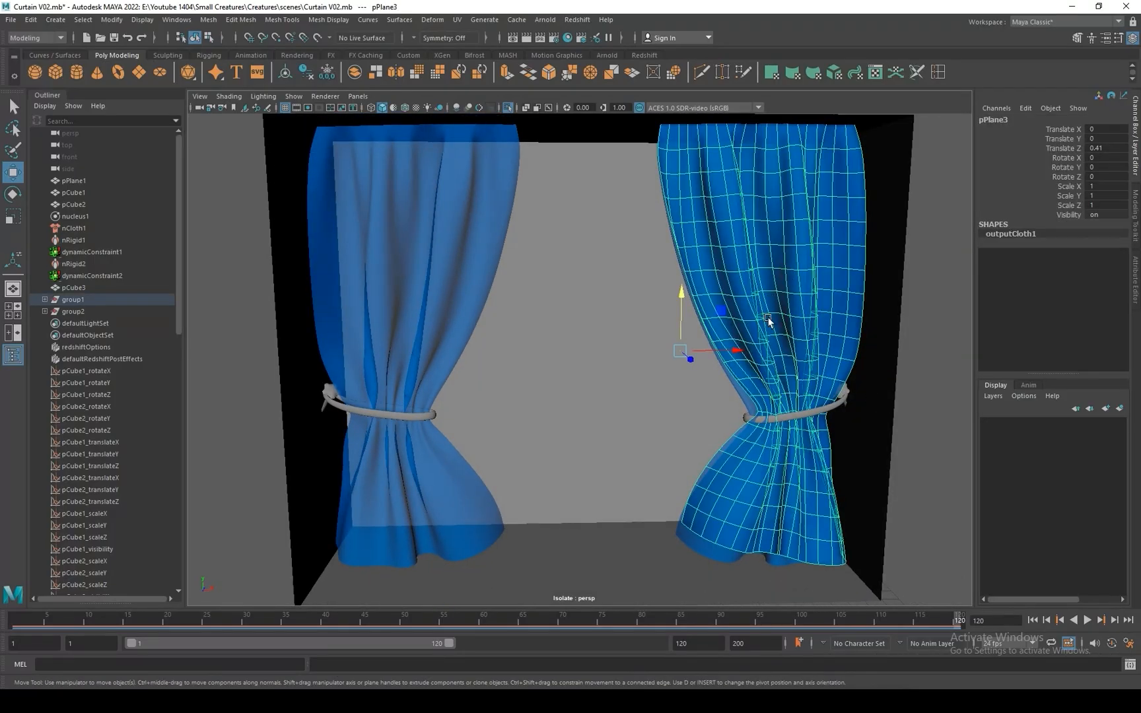
click(923, 390)
right_click(768, 274)
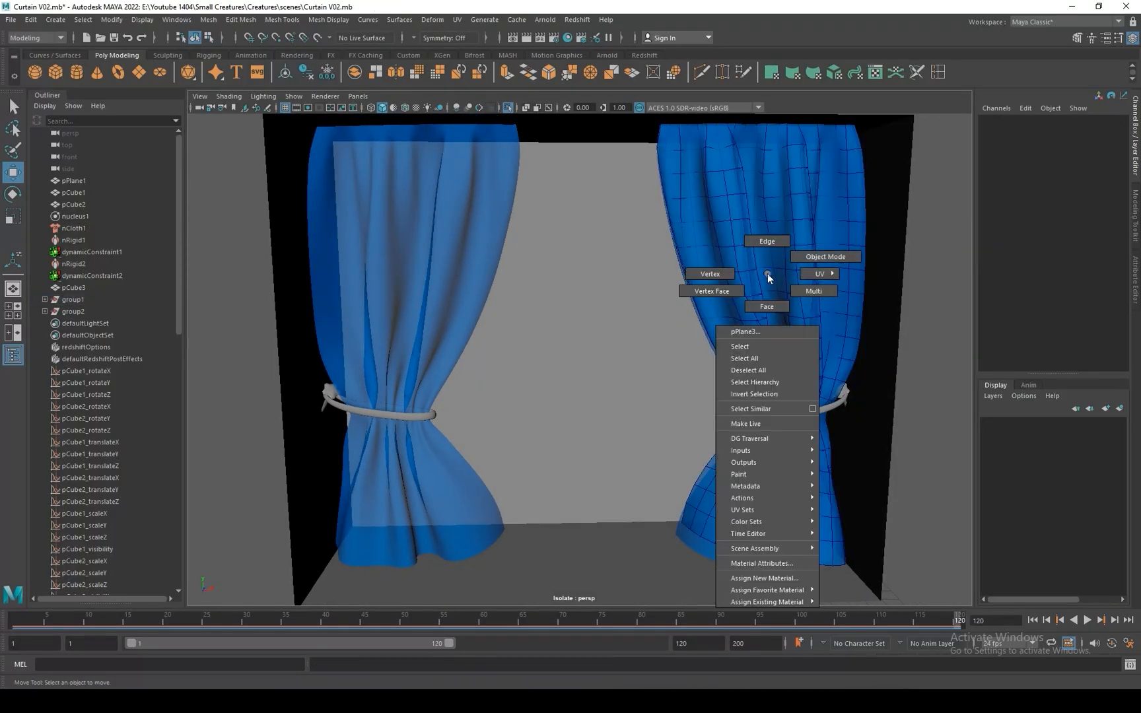
click(826, 257)
click(921, 357)
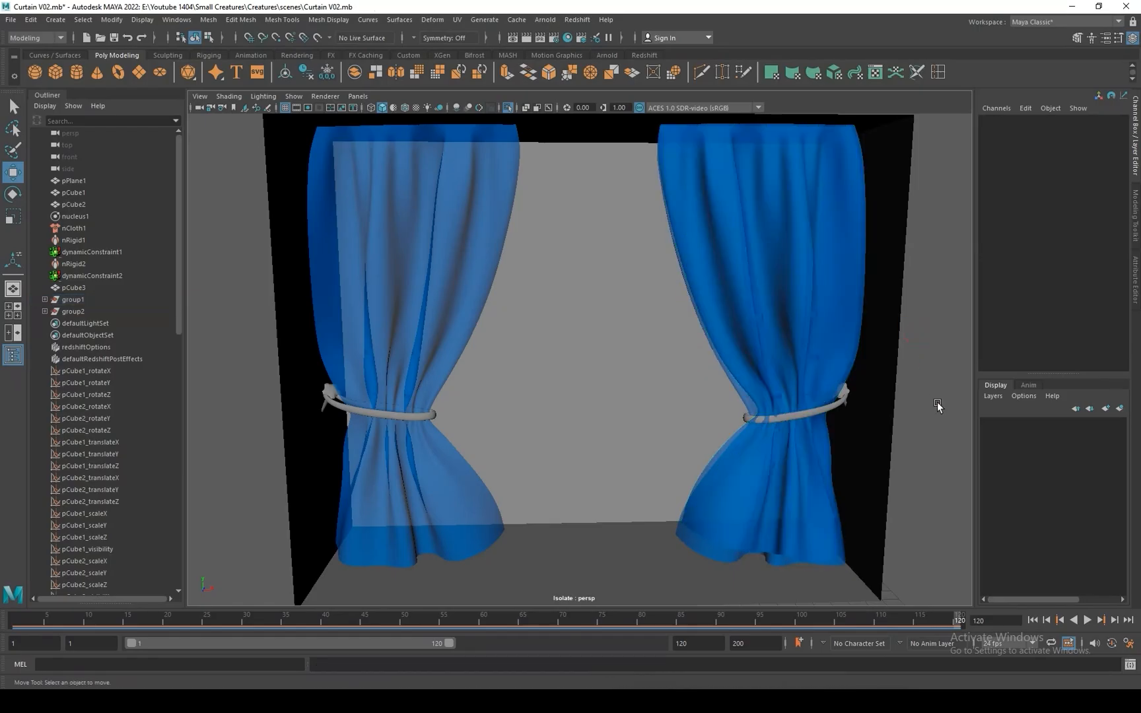
Try a pink colour on the lambert1 material shared by the room box and the tiebacks.
alt+drag(937, 401, 879, 360)
click(636, 482)
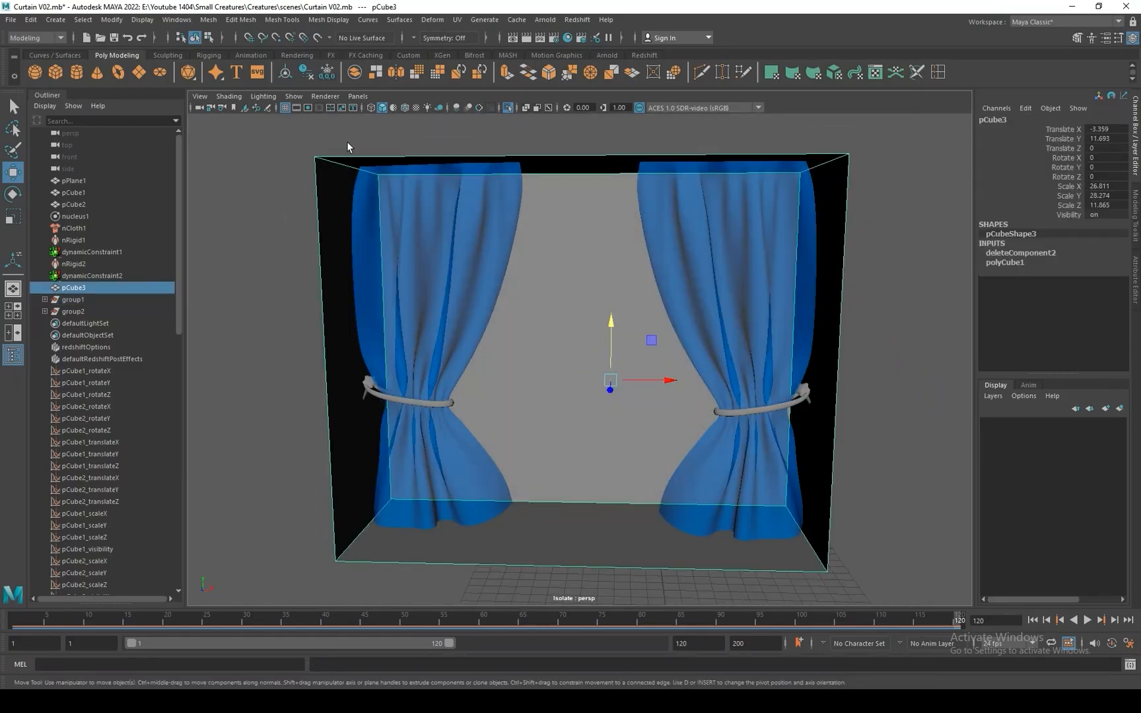
click(567, 39)
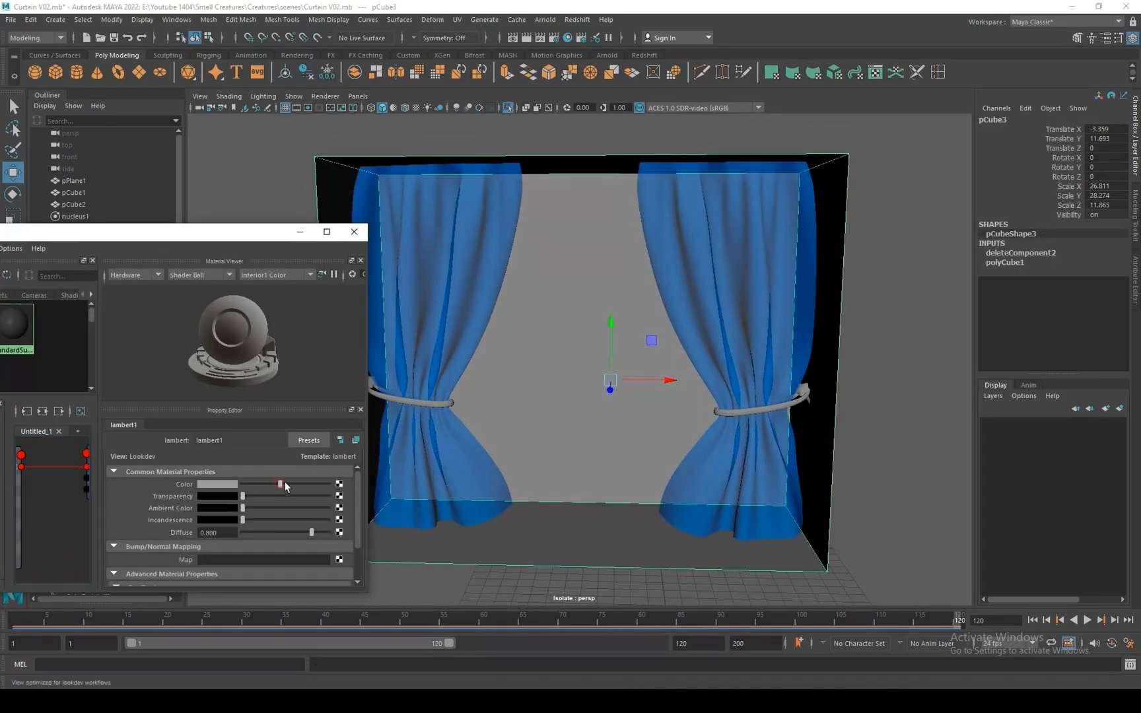
mouse_move(285, 483)
mouse_down()
mouse_move(325, 483)
mouse_move(336, 524)
mouse_up()
click(228, 485)
click(321, 508)
drag(232, 534, 195, 539)
drag(311, 507, 318, 510)
click(300, 232)
click(863, 459)
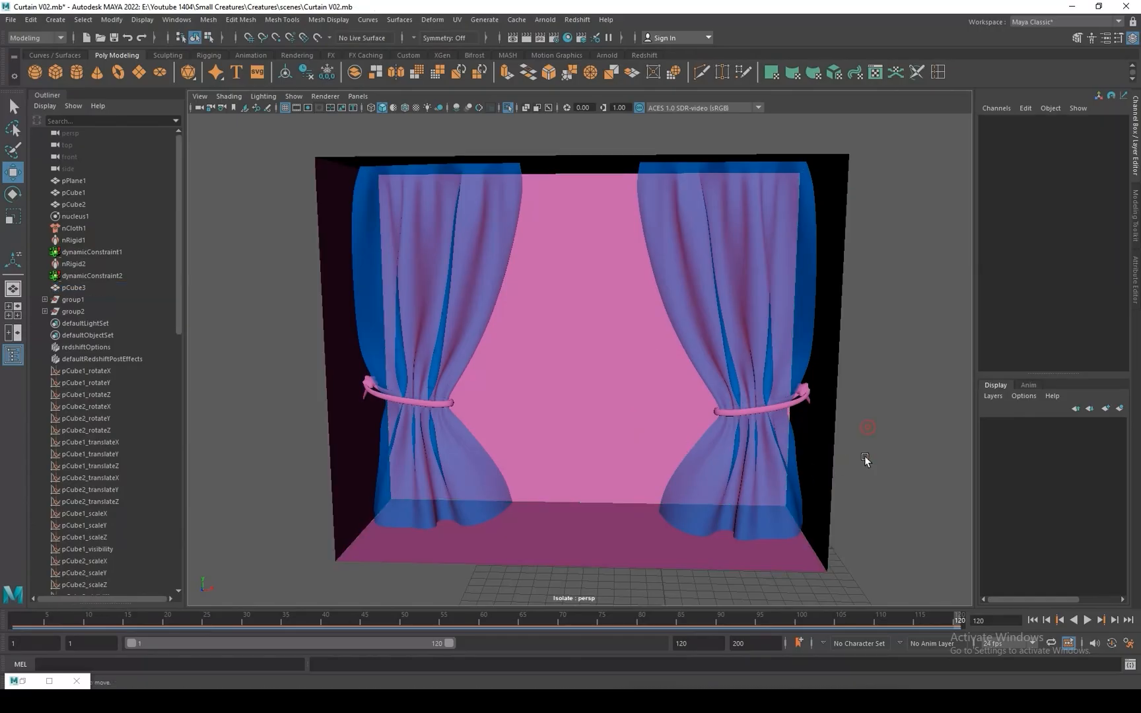
alt+drag(863, 458, 910, 473)
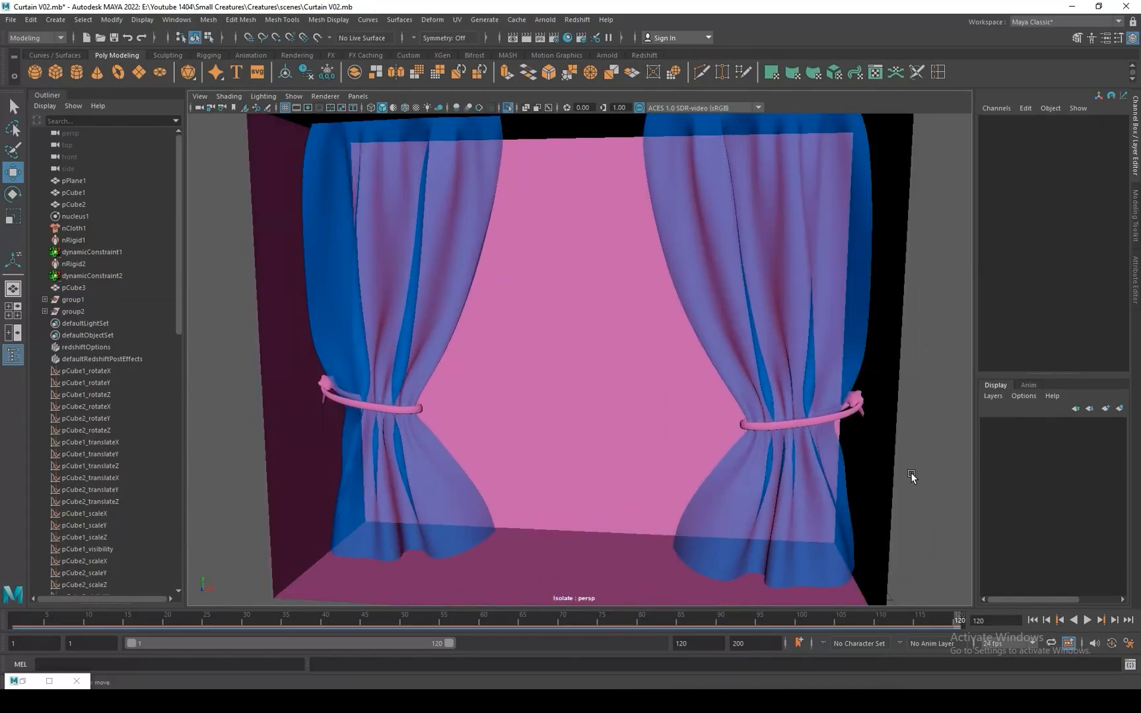
Set the lambert1 material's colour to a very light neutral grey and check the room from an angle.
click(23, 681)
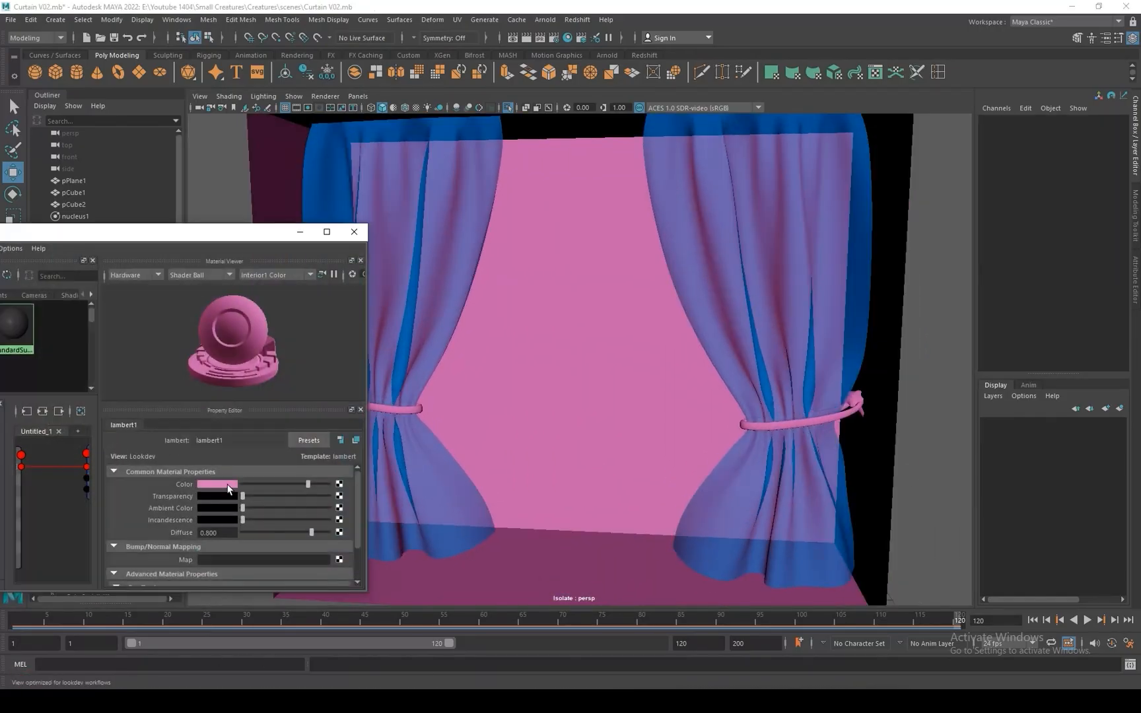
mouse_move(307, 485)
mouse_down()
mouse_move(371, 488)
mouse_move(260, 485)
mouse_move(315, 485)
mouse_up()
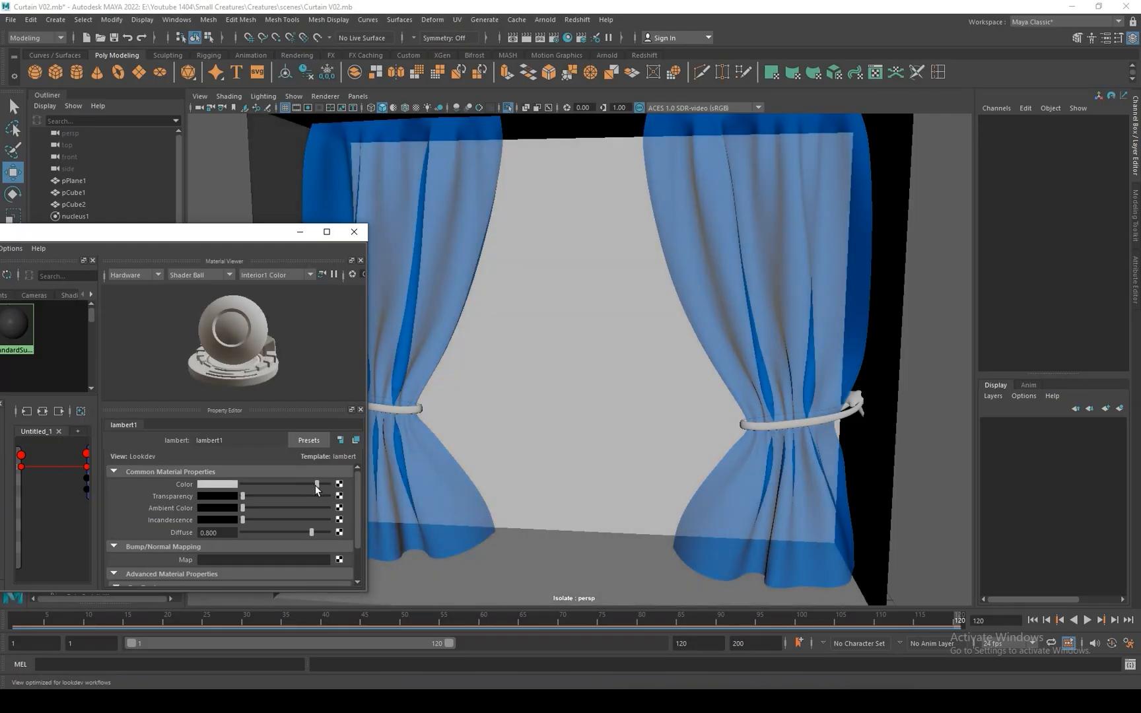
click(300, 232)
scroll(674, 444, down, 3)
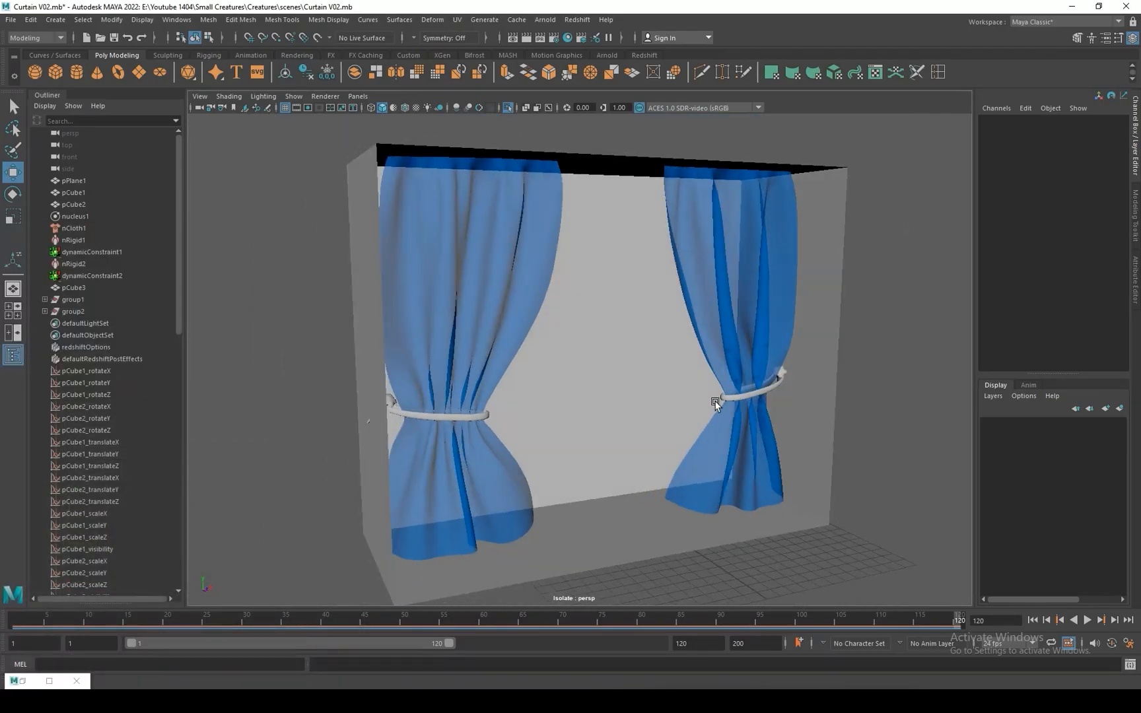
alt+drag(674, 444, 707, 444)
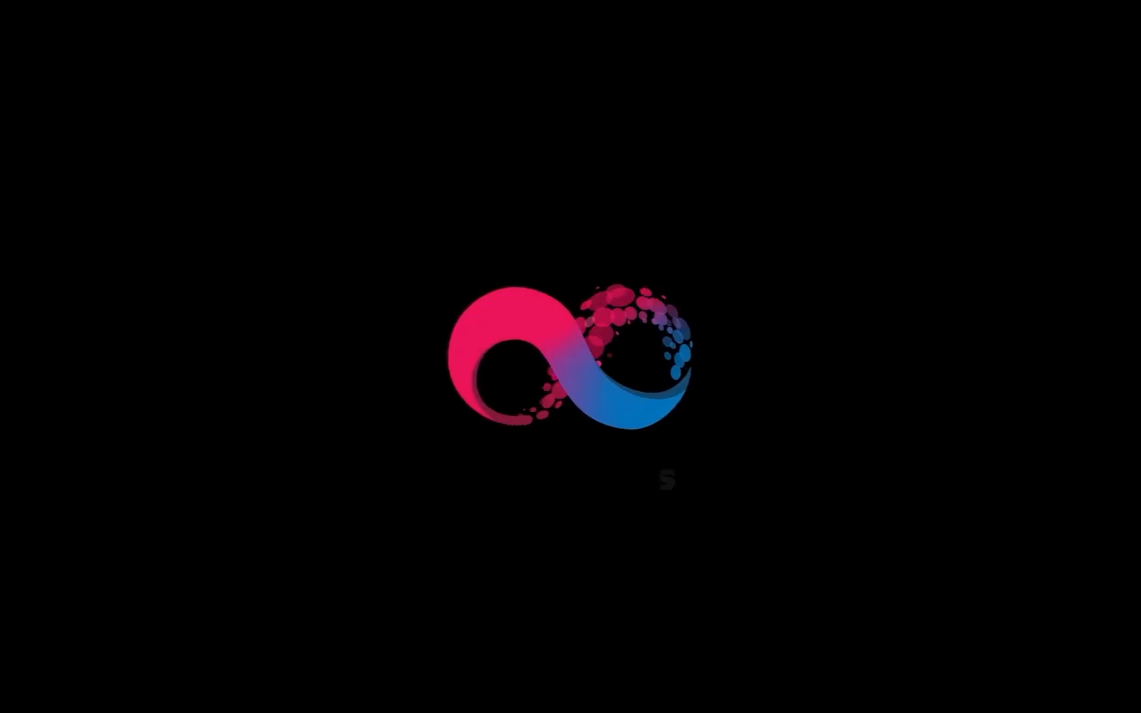